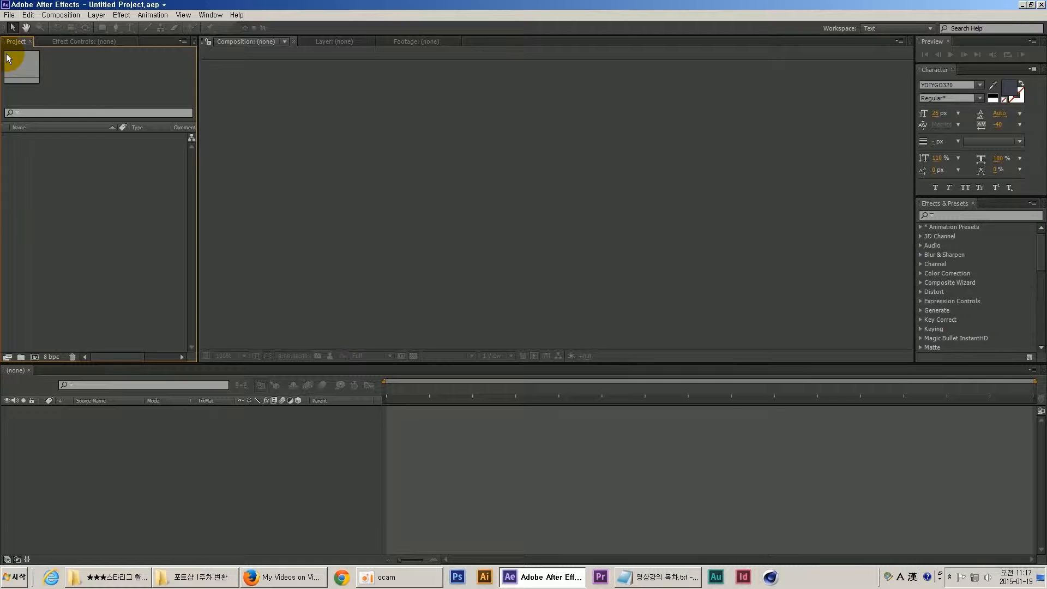
- Create a composition named OP with the HDTV 1080 29.97 preset
key(ctrl+n)
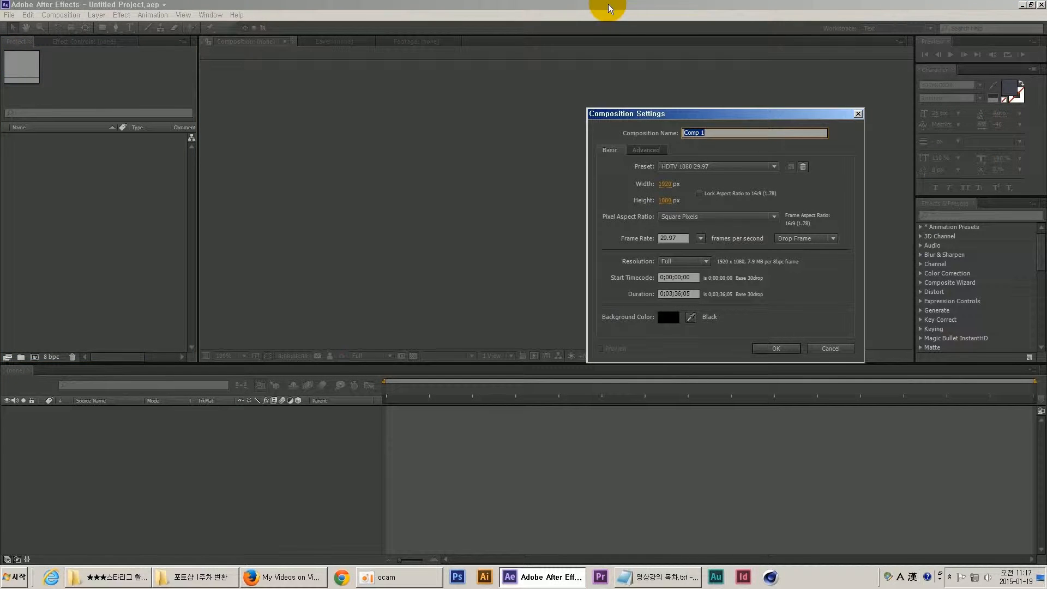
text(OP)
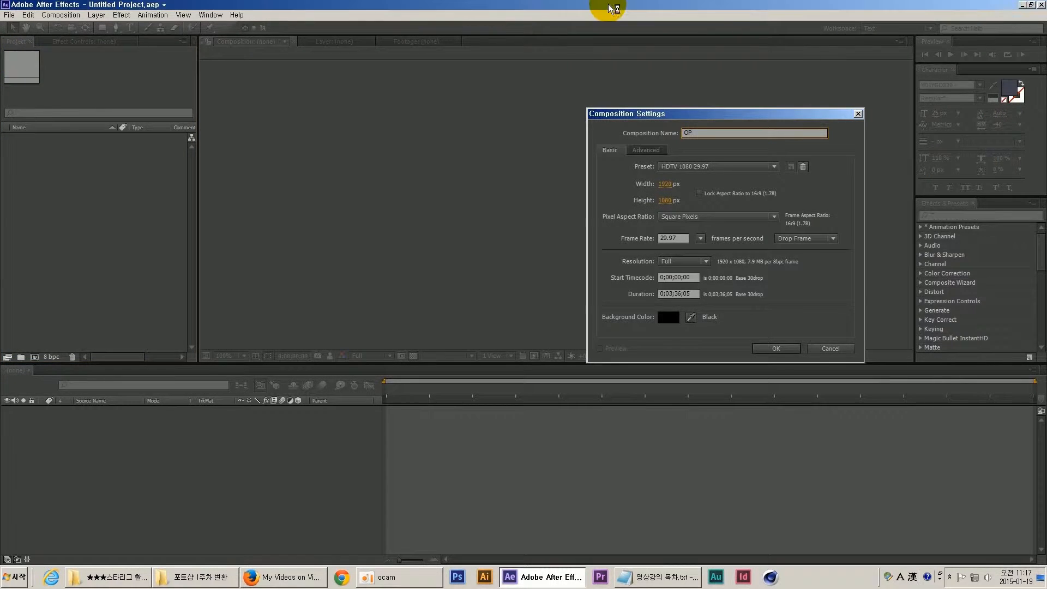
key(Return)
- Restore the work area to the composition's full length and set its end at 0;00;50;19
drag(416, 396, 426, 376)
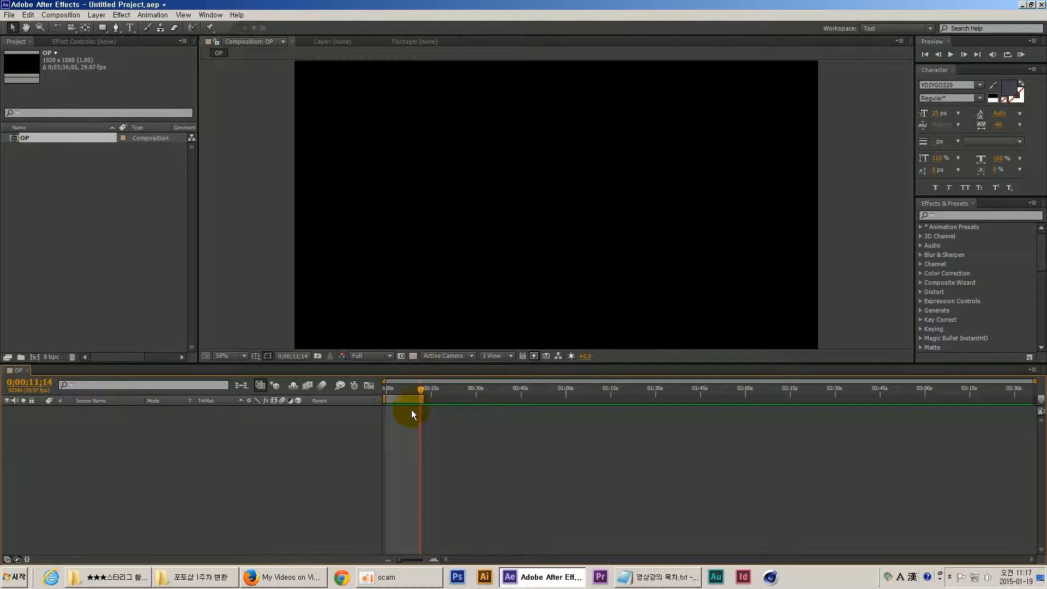
right_click(411, 400)
click(397, 408)
drag(417, 399, 538, 391)
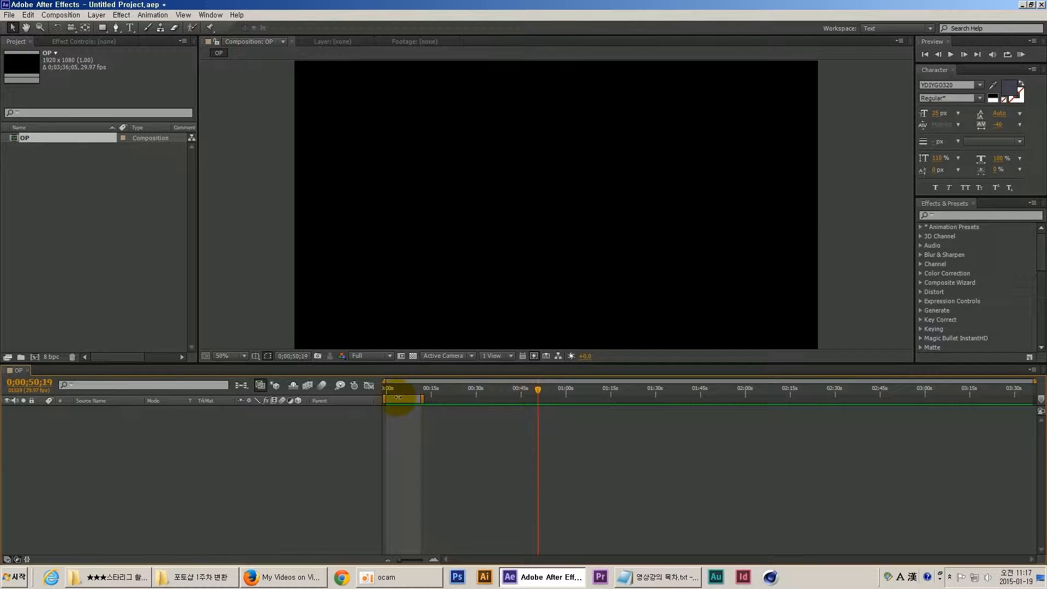
double_click(407, 399)
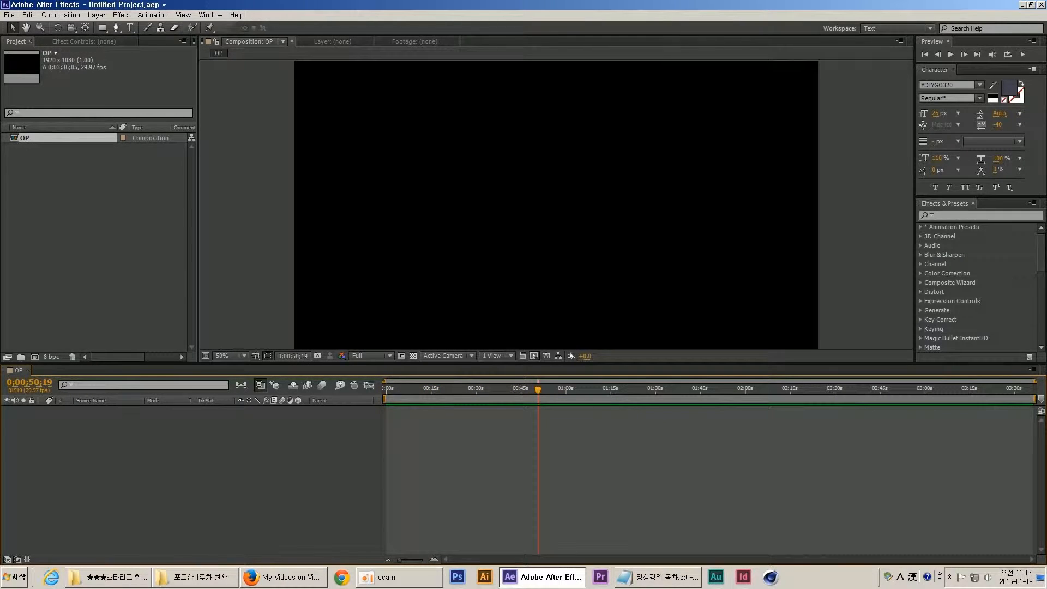
key(n)
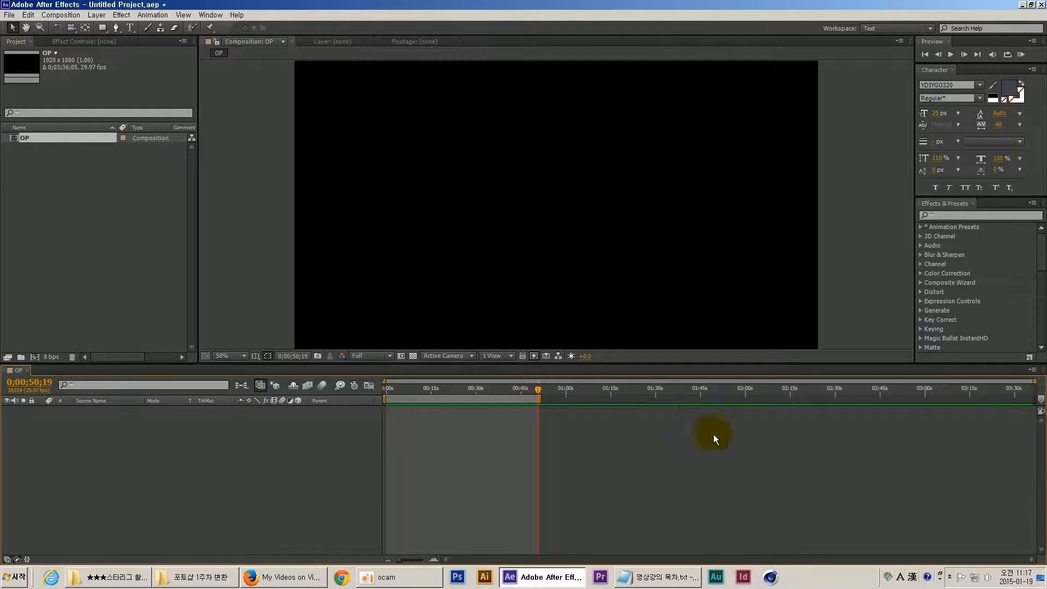
- End the work area at about 15 seconds and trim the OP composition to it
click(460, 389)
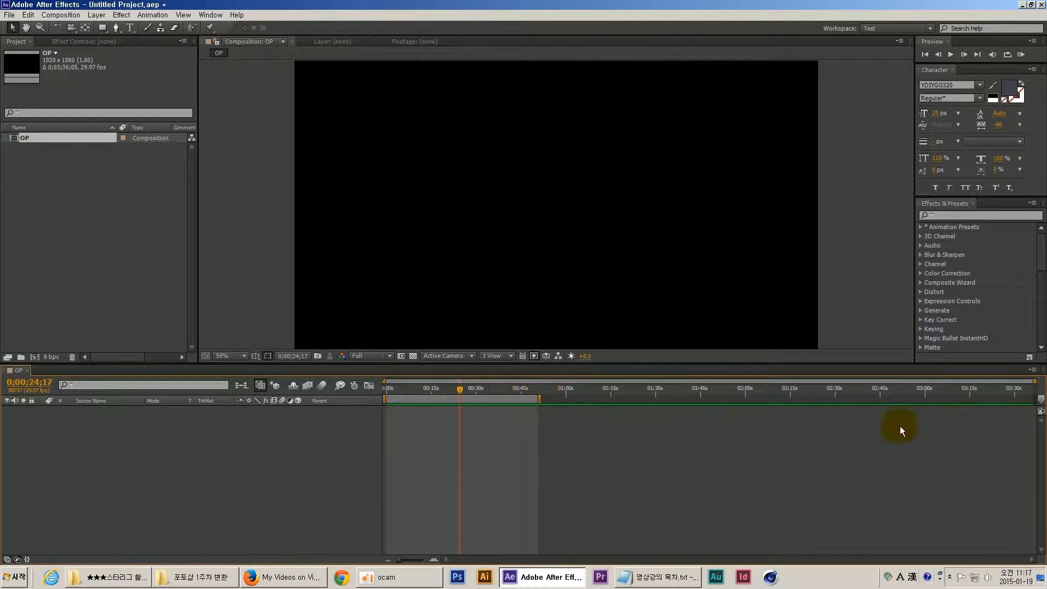
drag(436, 389, 431, 388)
key(n)
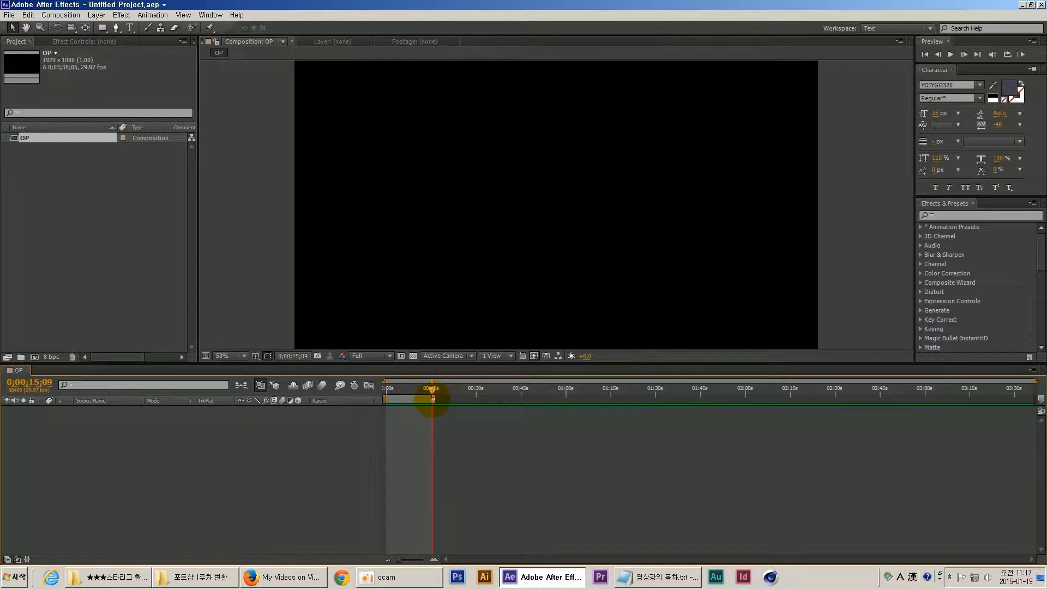
click(400, 390)
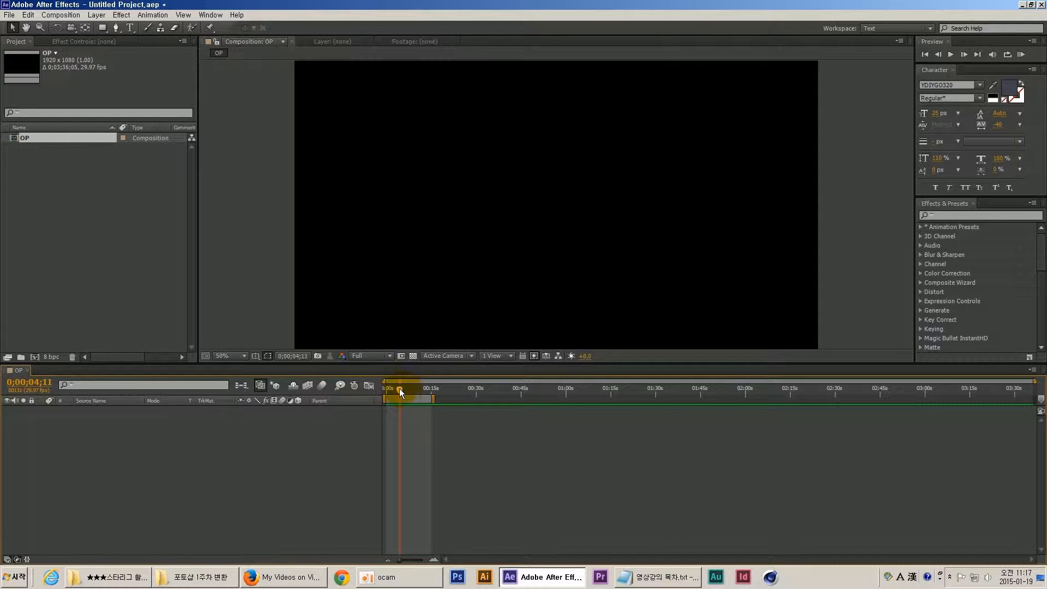
drag(399, 389, 414, 394)
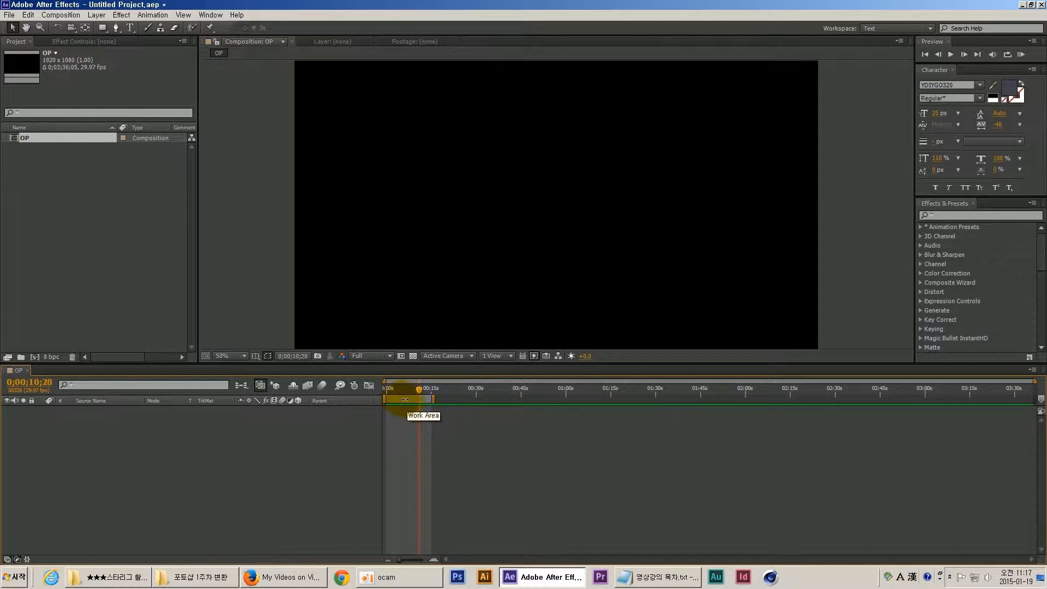
right_click(405, 399)
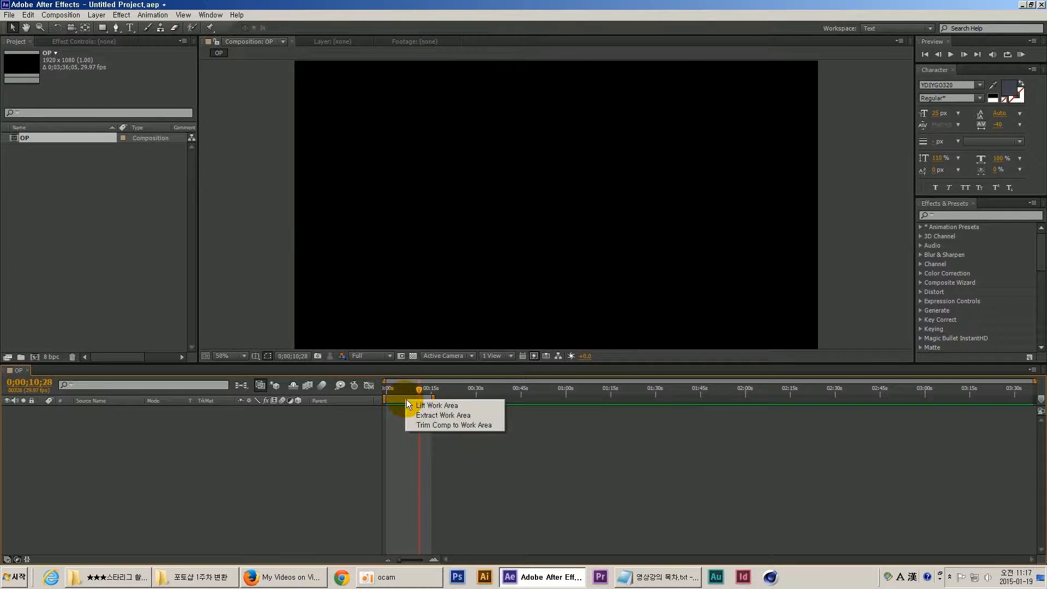
click(438, 425)
- Return the playhead to the start and set the OP composition's duration to 0;00;10;00
click(1004, 423)
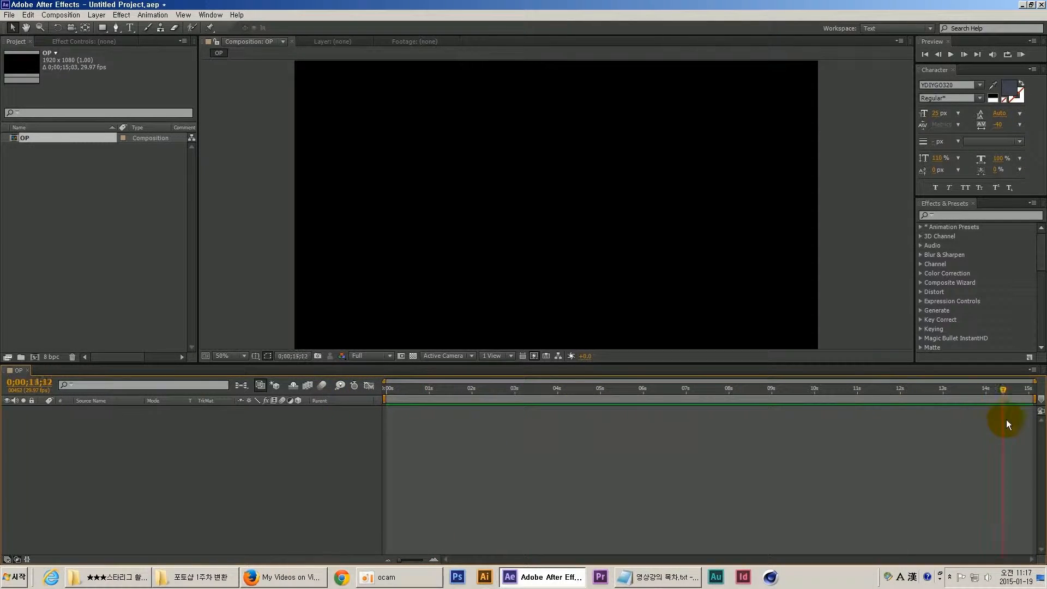
drag(1007, 421, 387, 340)
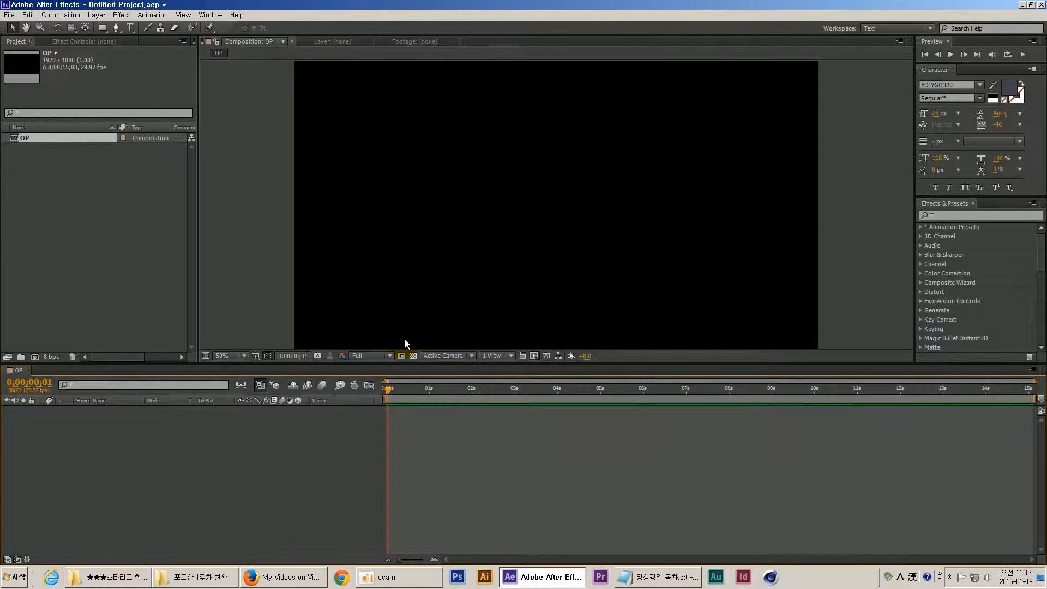
key(ctrl+k)
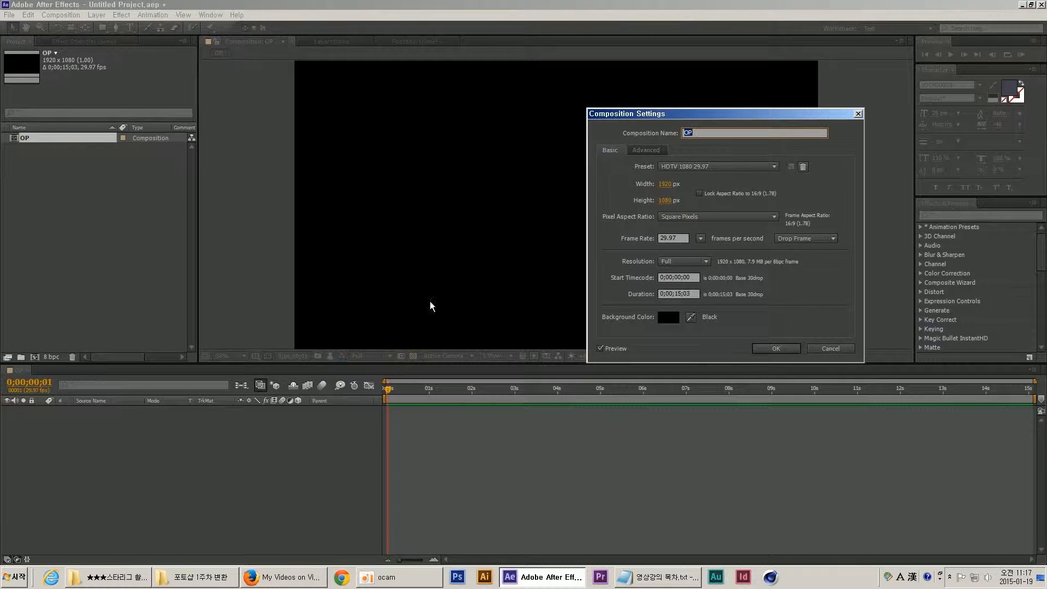
double_click(688, 293)
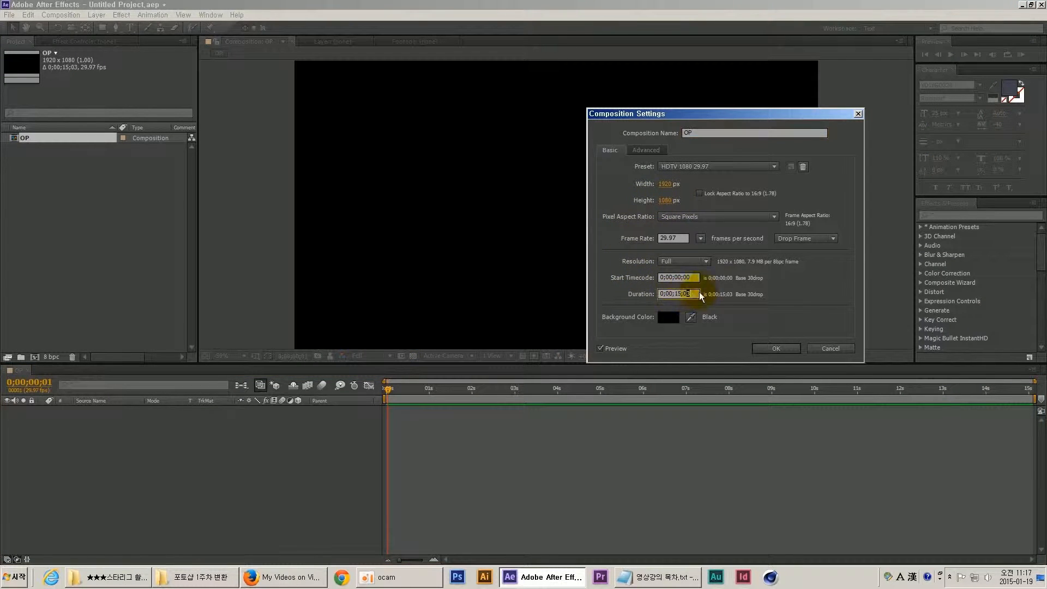
text(00;10)
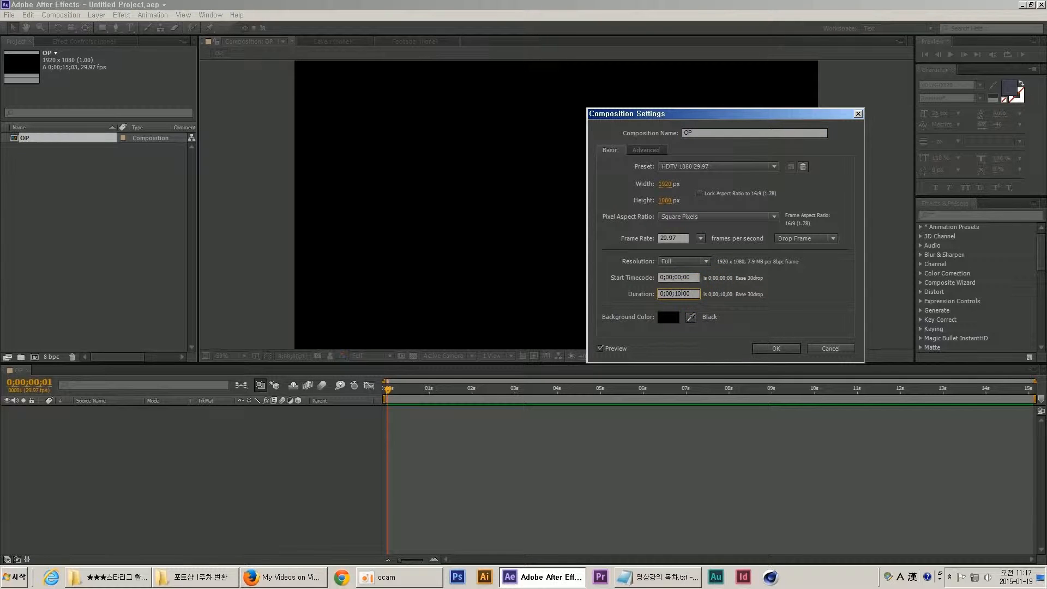
key(Return)
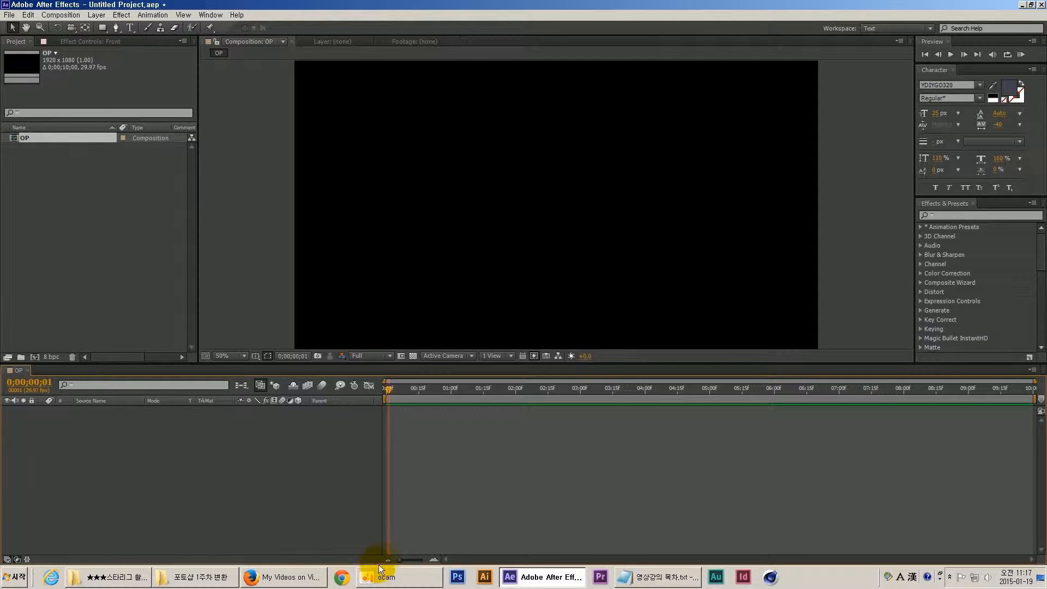
- Add a white 1920 x 1080 solid layer to the OP composition
right_click(151, 437)
mouse_move(154, 445)
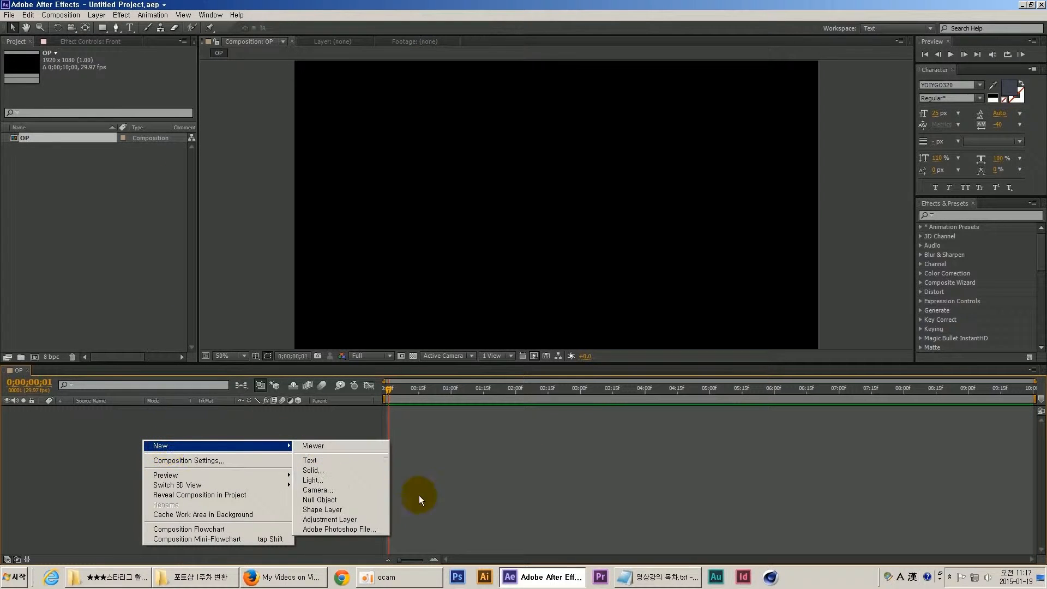
click(332, 472)
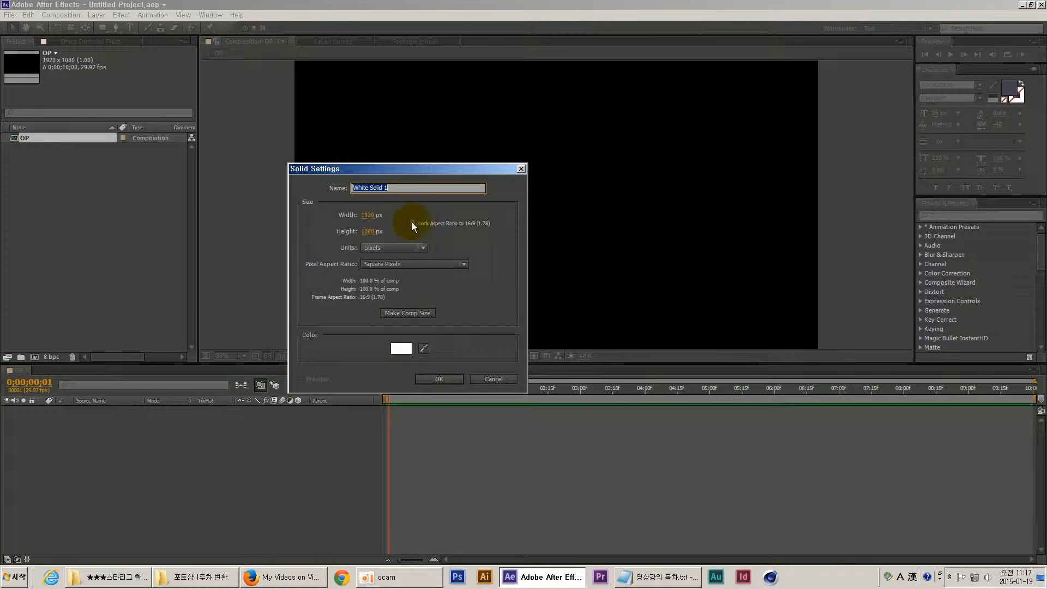
click(441, 379)
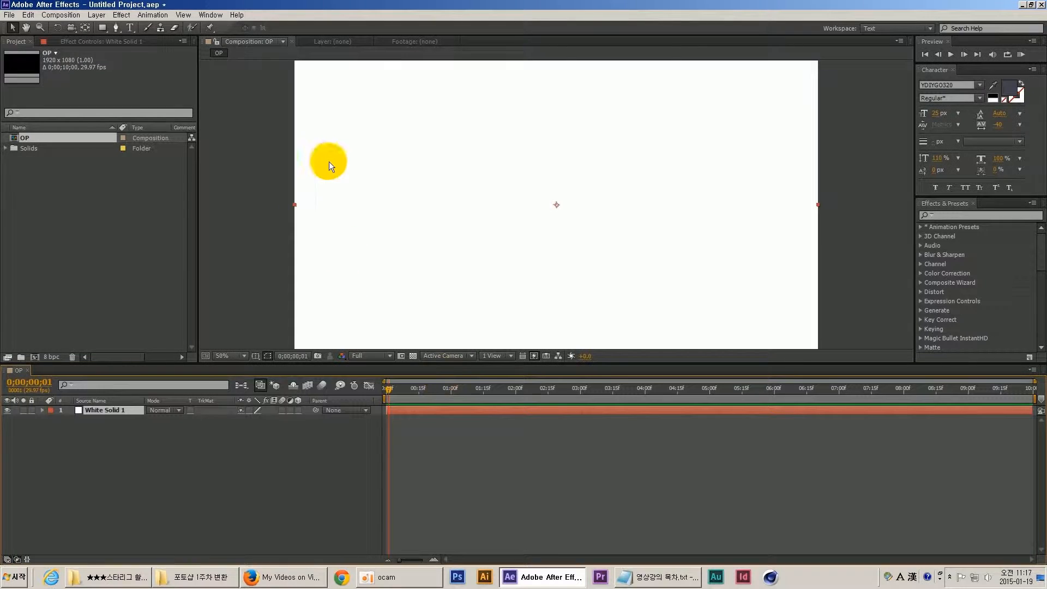
- Apply the Video Copilot Optical Flares effect to the white solid
click(122, 15)
mouse_move(132, 424)
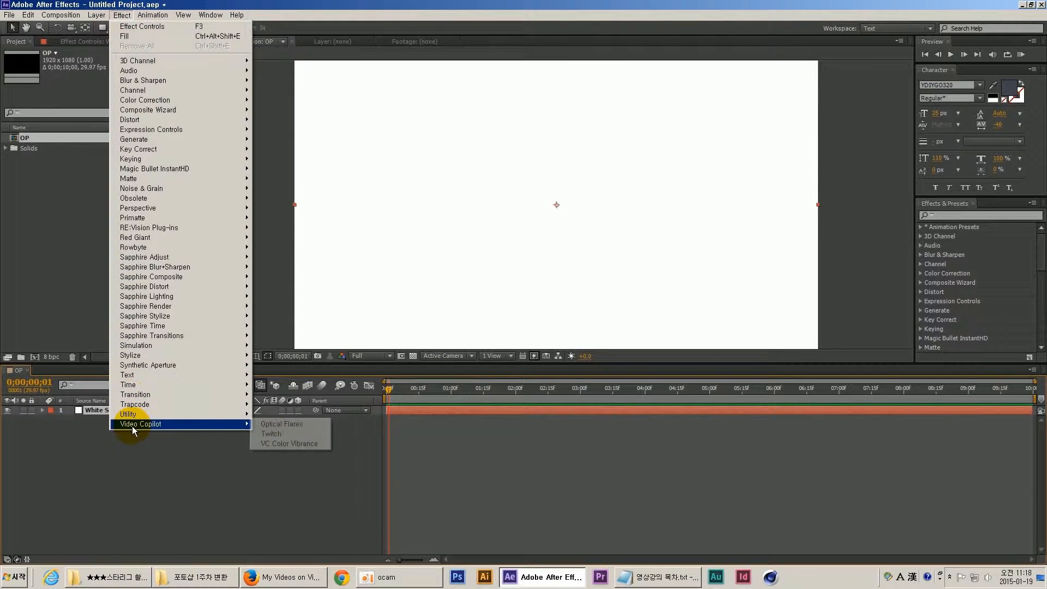
click(275, 425)
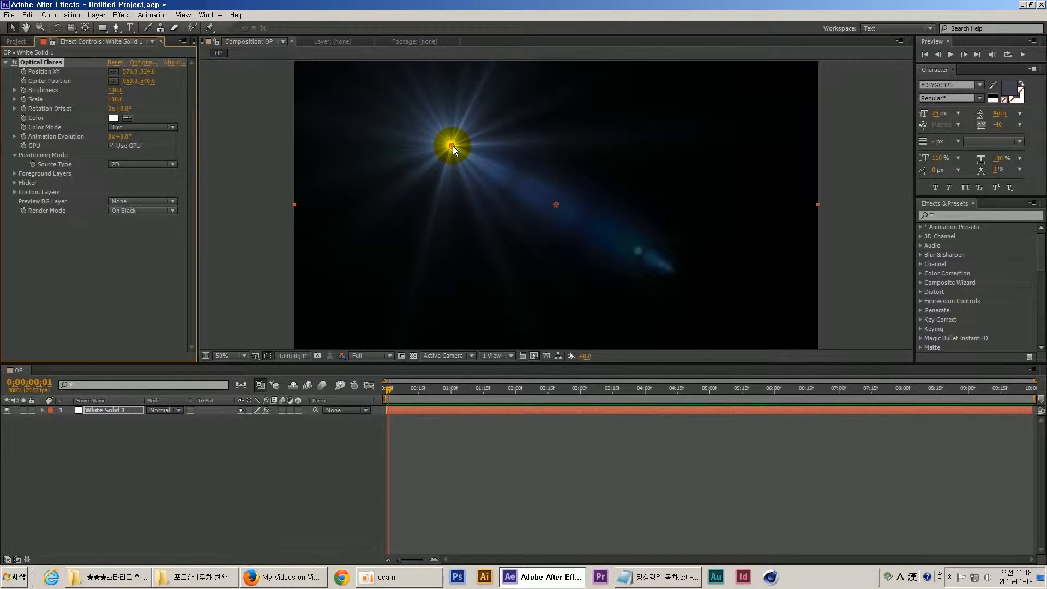
- Move the flare source to about 117, 164 near the frame's upper-left corner
drag(453, 146, 427, 131)
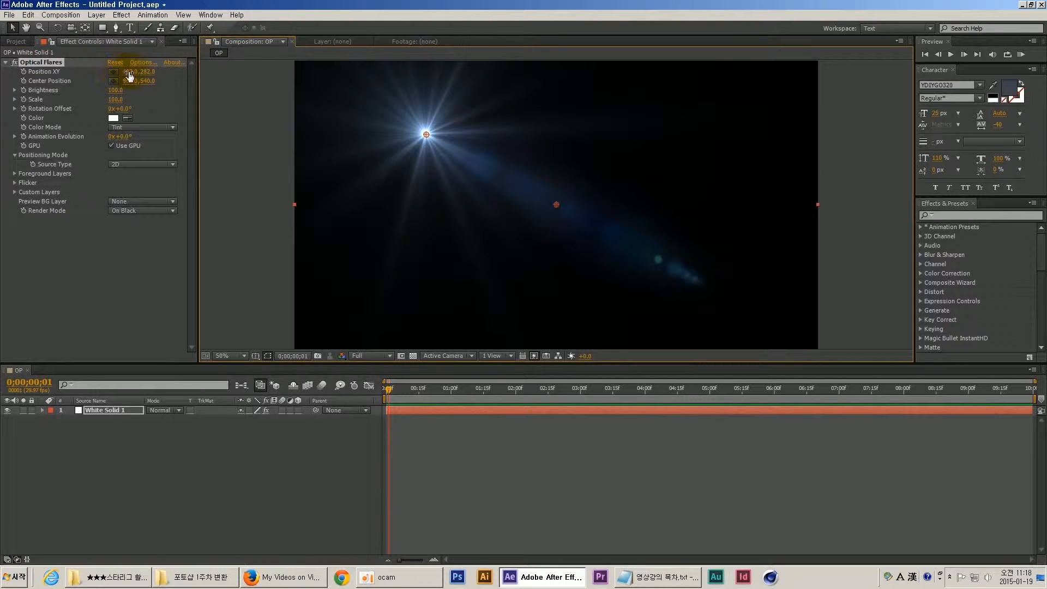
drag(131, 71, 191, 71)
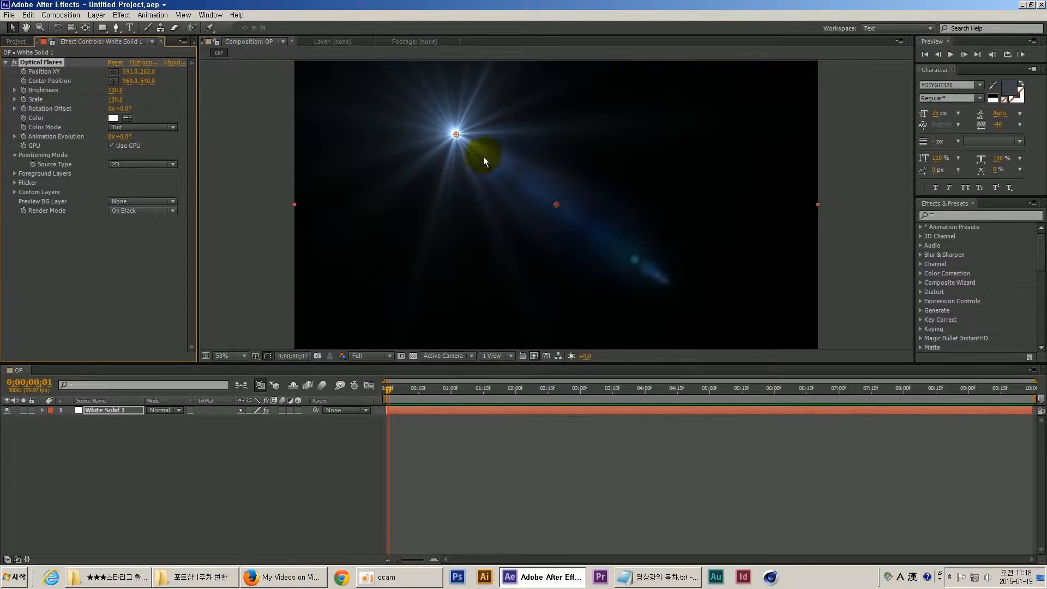
drag(457, 133, 322, 97)
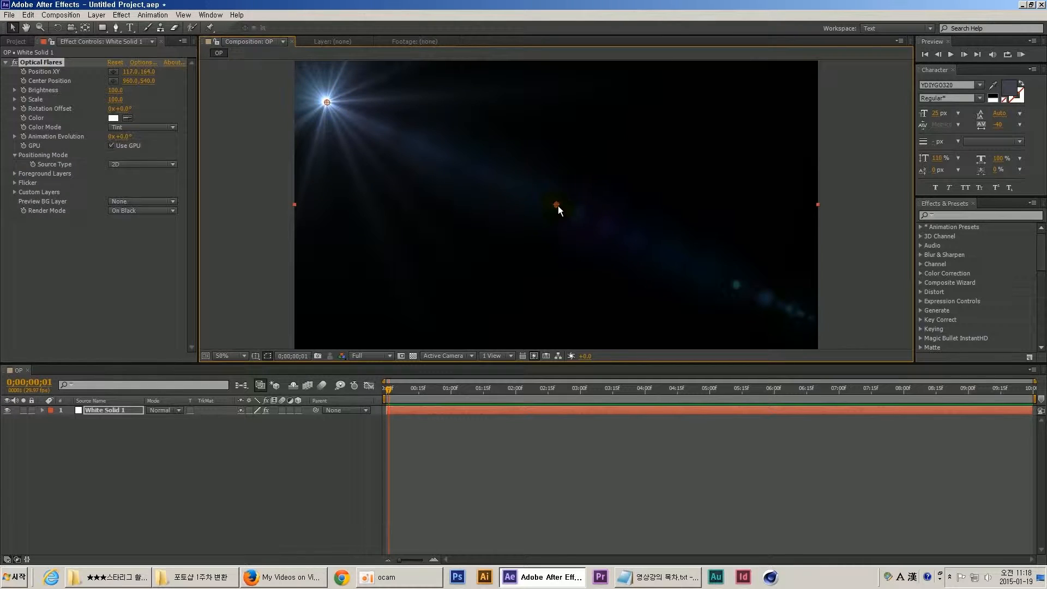
- Set the flare's Center Position to about 509, 670
drag(120, 83, 226, 97)
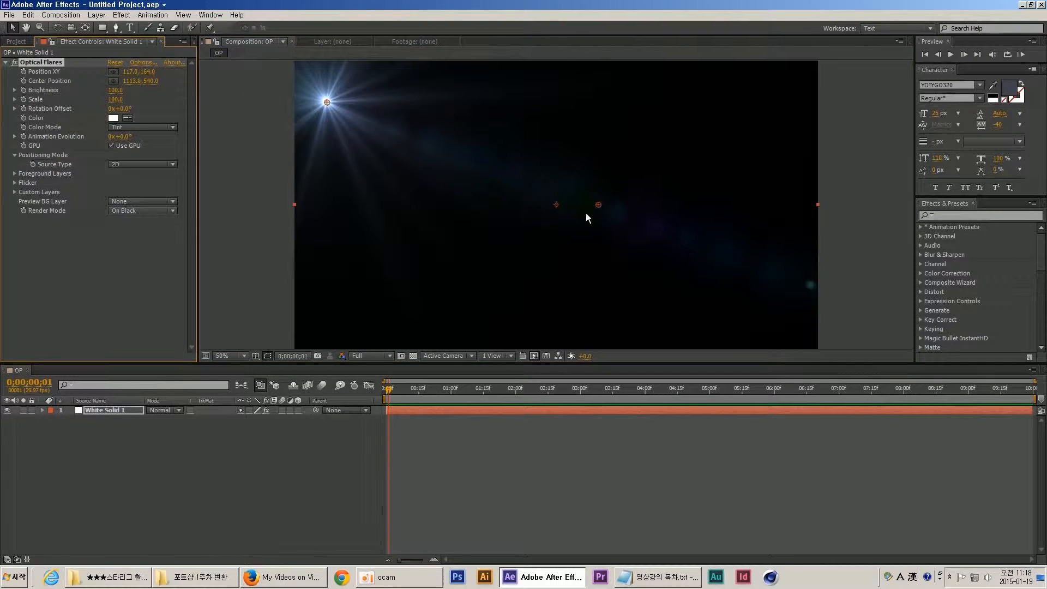
drag(599, 205, 434, 240)
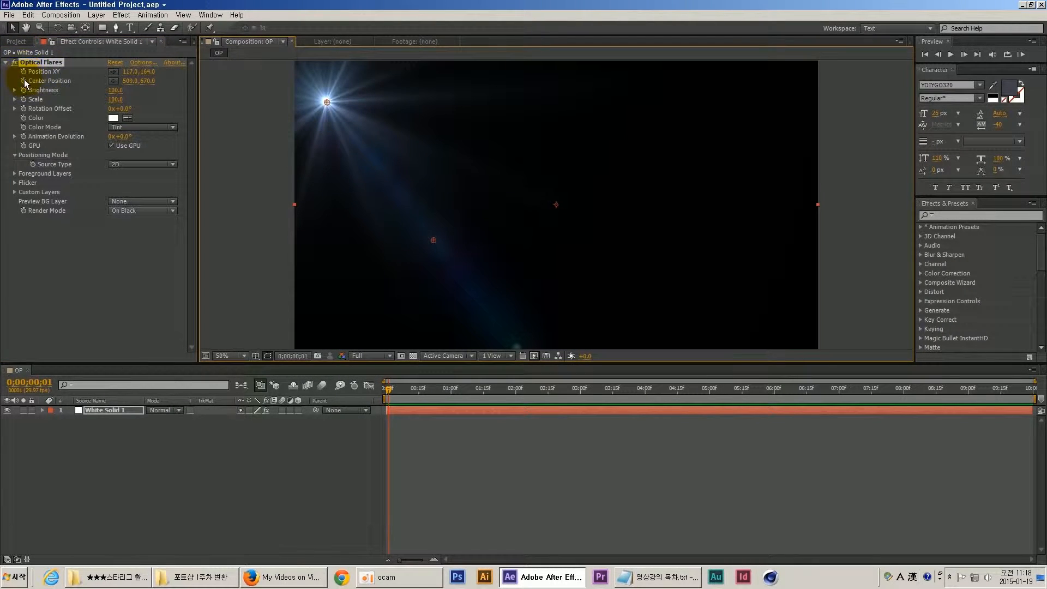
click(57, 142)
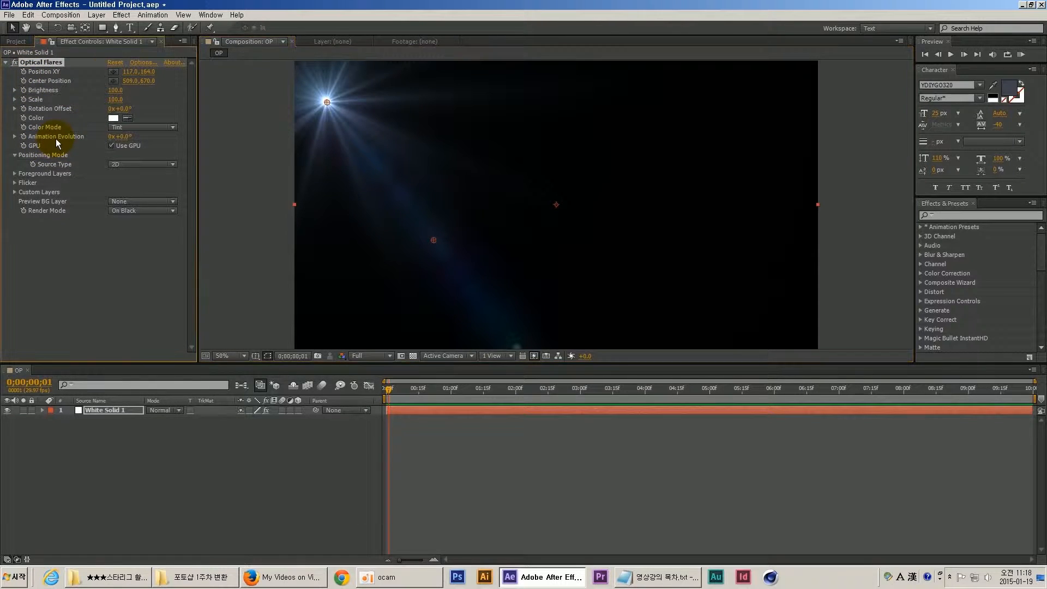
- Set the flare's Animation Evolution to about 183°, Brightness to about 190, Scale to 100 and Position XY to about 629, 376
drag(117, 136, 213, 128)
drag(116, 100, 466, 160)
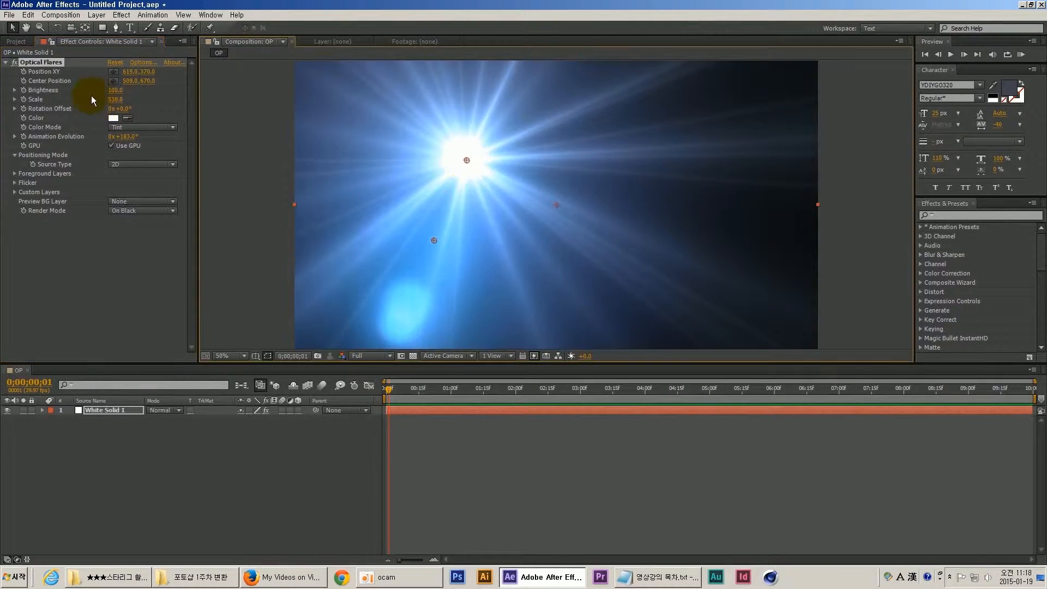
mouse_move(115, 99)
mouse_down()
mouse_move(141, 98)
mouse_move(98, 102)
mouse_move(146, 92)
mouse_move(130, 92)
mouse_up()
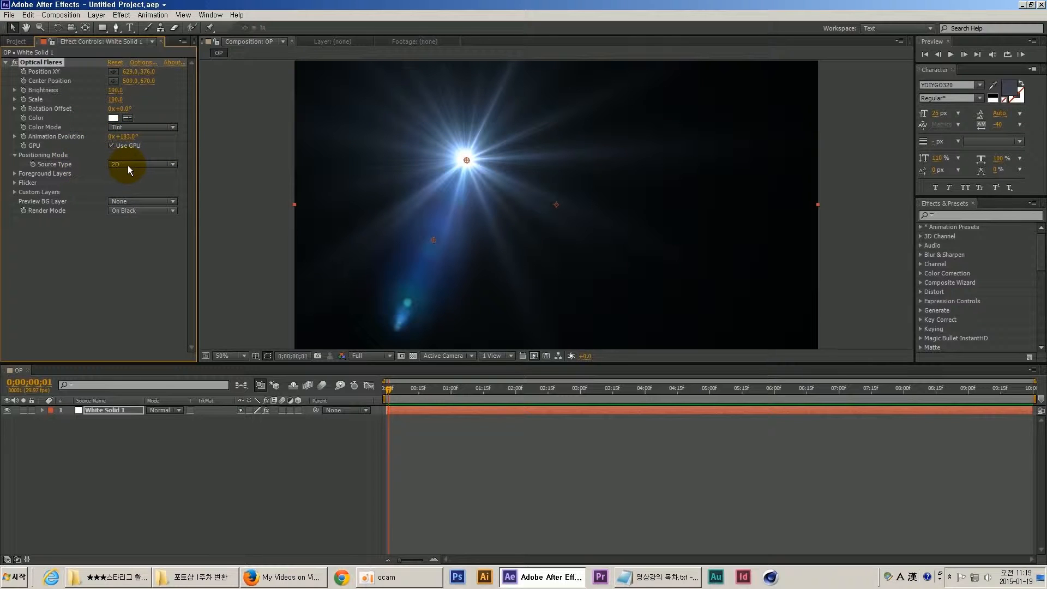
- Set the flare's Source Type to 3D, and try a Position Z change before undoing it
click(126, 165)
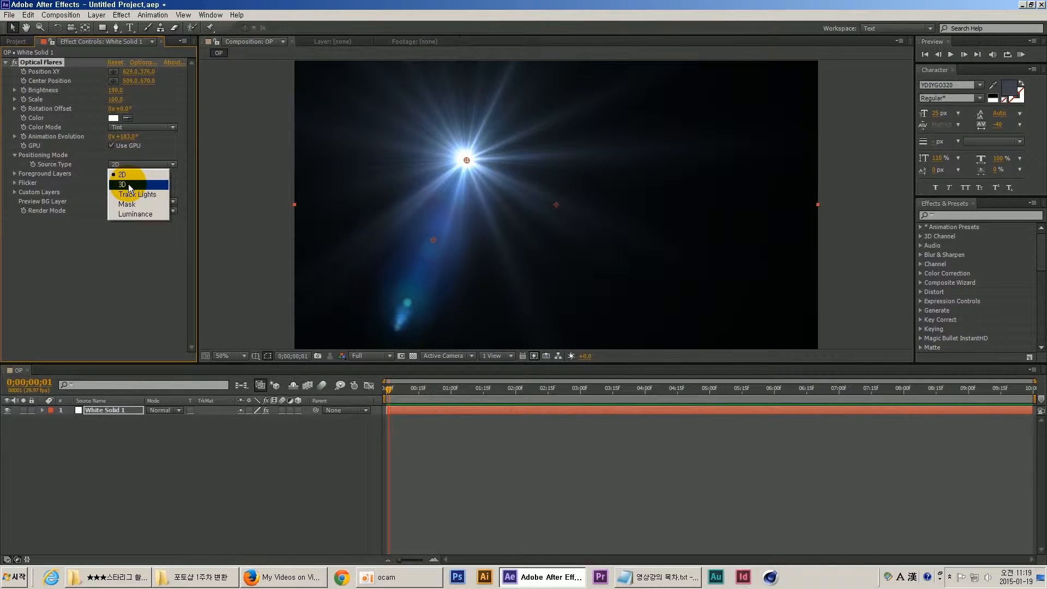
click(130, 186)
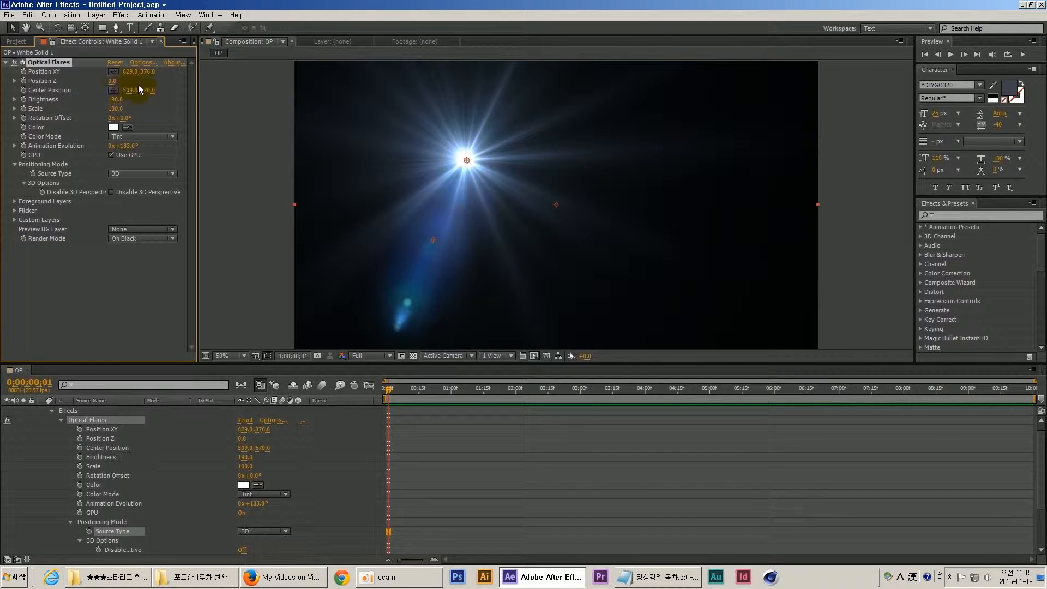
drag(113, 81, 173, 116)
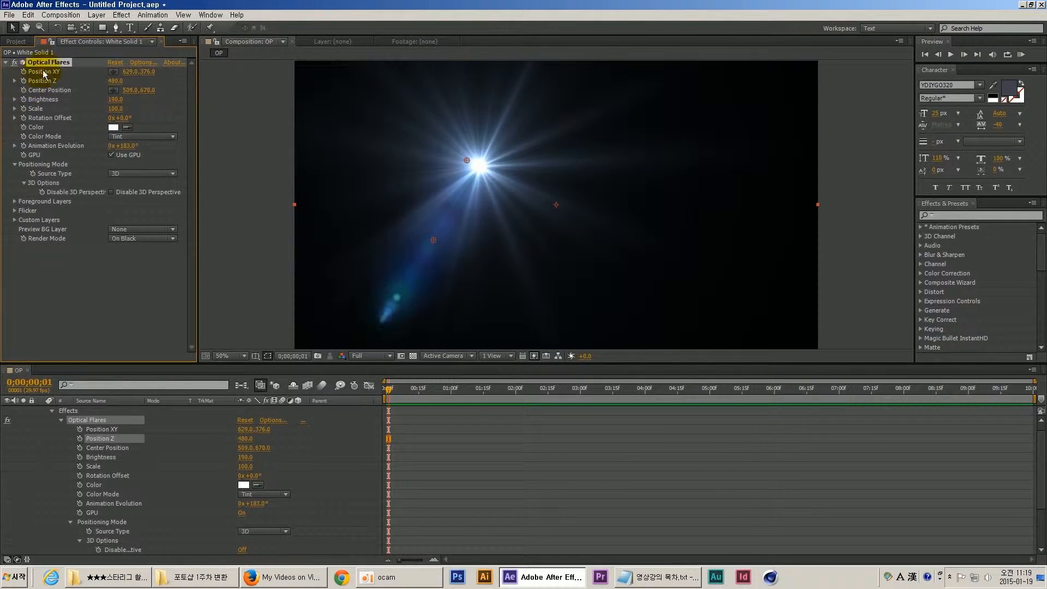
key(ctrl+z)
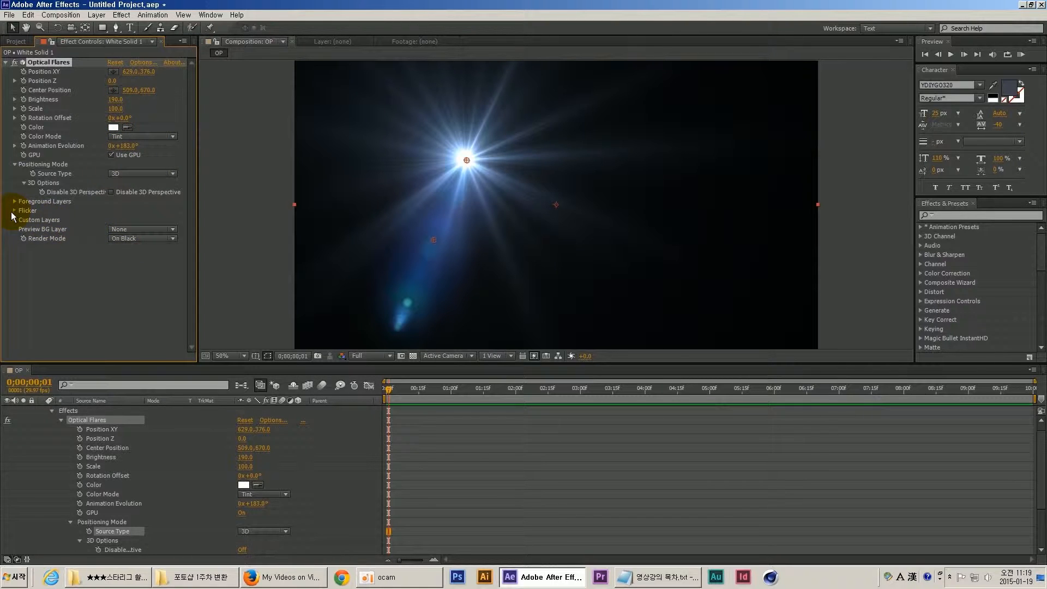
- Set the flare's Flicker Speed to about 14 and Amount to about 48, nudging the source to about 635, 388, and preview the flicker
click(28, 212)
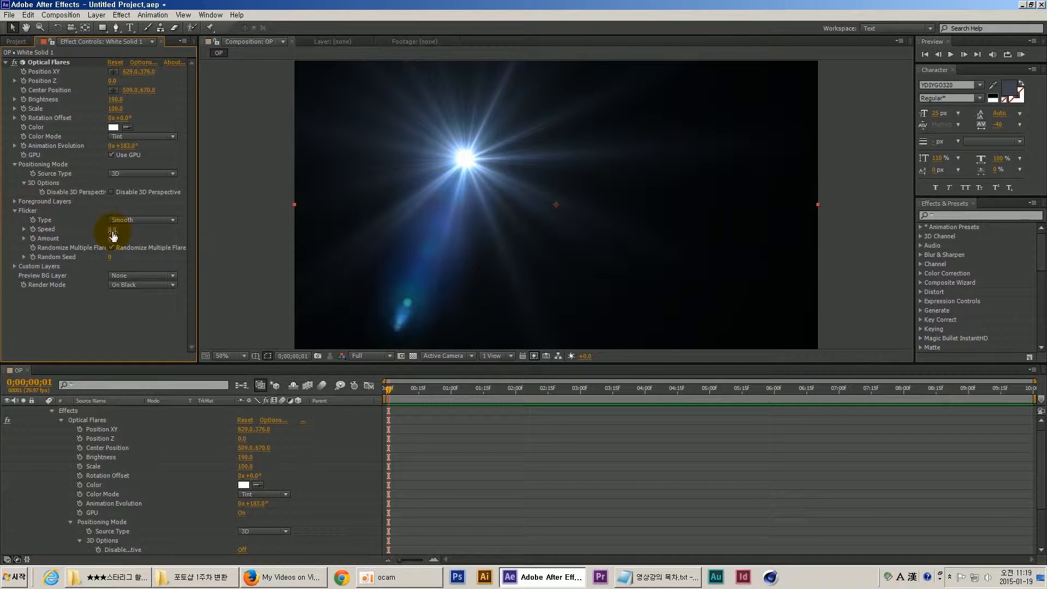
drag(113, 236, 133, 227)
drag(466, 159, 468, 164)
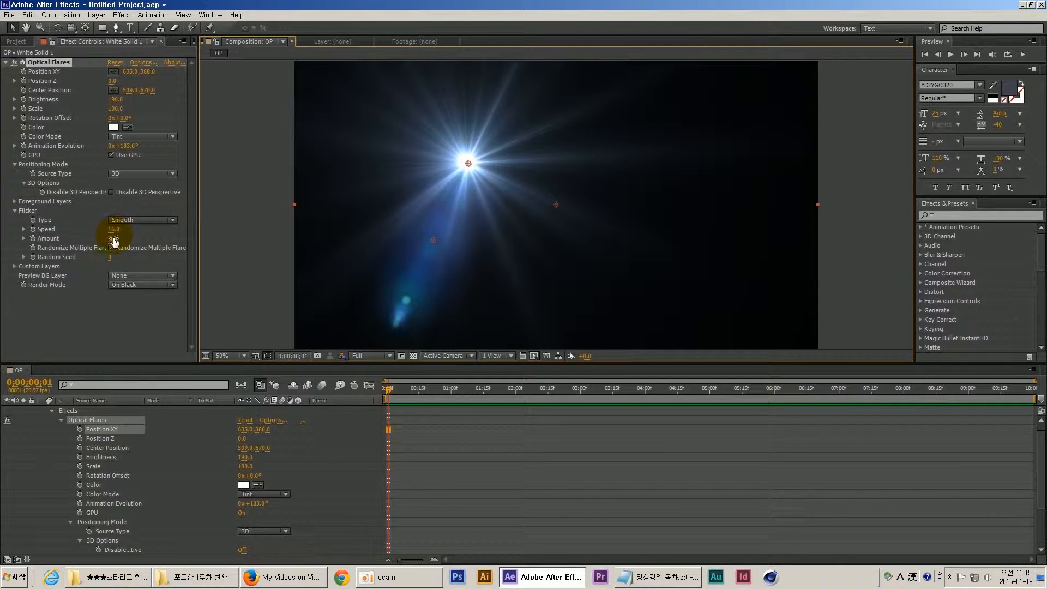
mouse_move(113, 229)
mouse_down()
mouse_move(136, 226)
mouse_move(106, 236)
mouse_move(129, 239)
mouse_move(107, 234)
mouse_up()
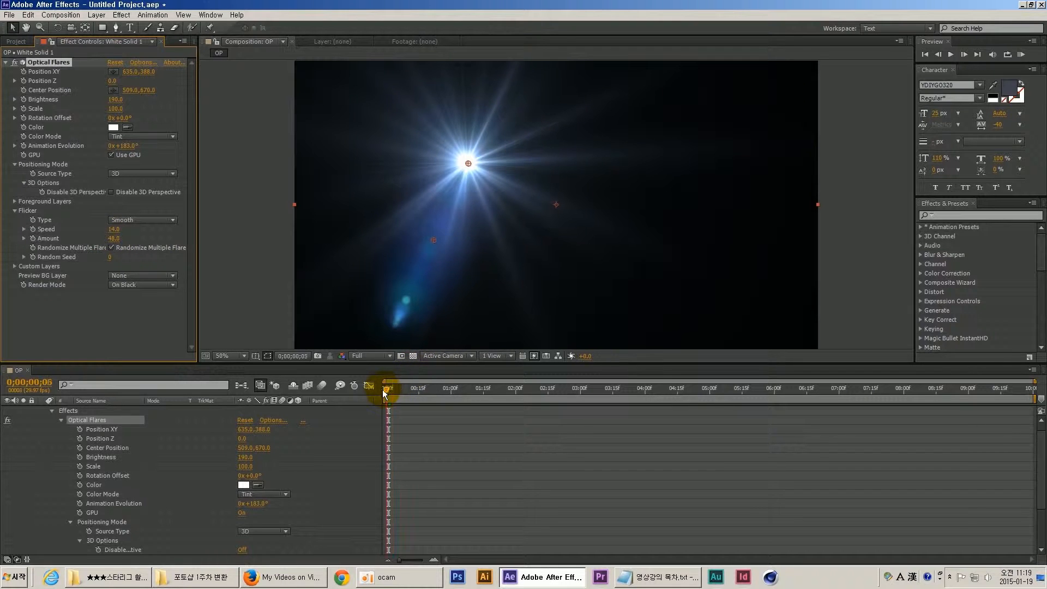
drag(384, 391, 412, 358)
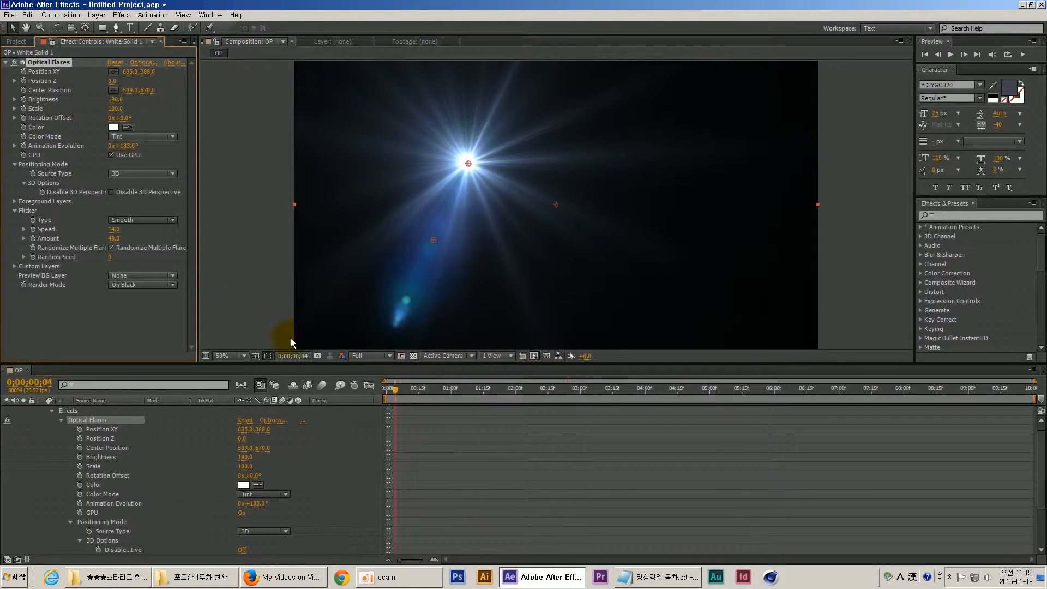
key(KP_0)
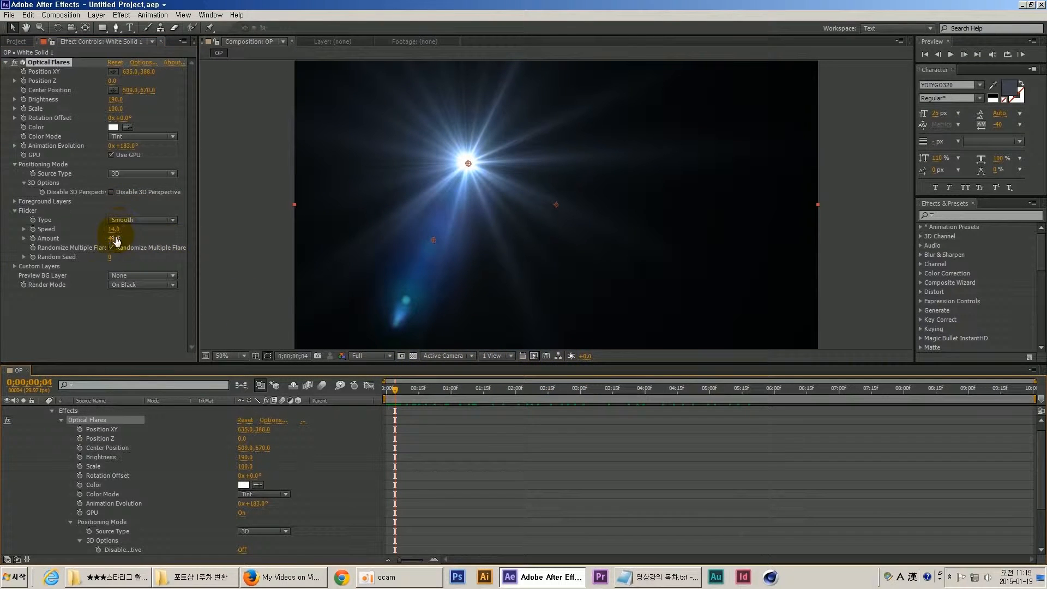
- Try a Flicker Amount of 100 in playback, and settle on Amount 50 and Speed 40
drag(116, 240, 392, 239)
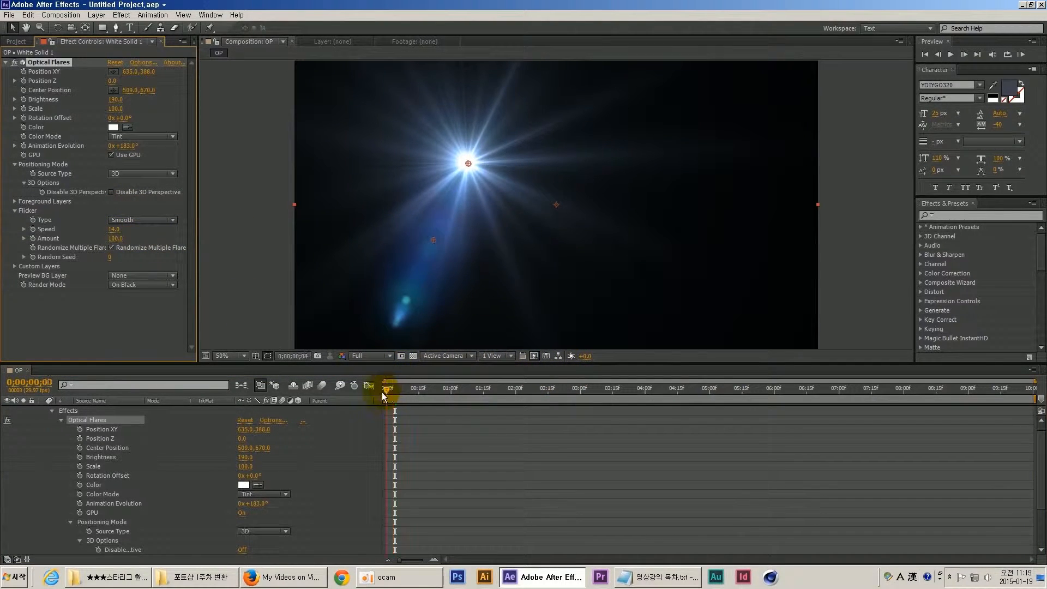
drag(385, 392, 451, 399)
drag(114, 238, 498, 234)
mouse_move(404, 391)
mouse_down()
mouse_move(387, 392)
mouse_move(630, 381)
mouse_move(724, 366)
mouse_move(395, 384)
mouse_up()
drag(114, 229, 99, 216)
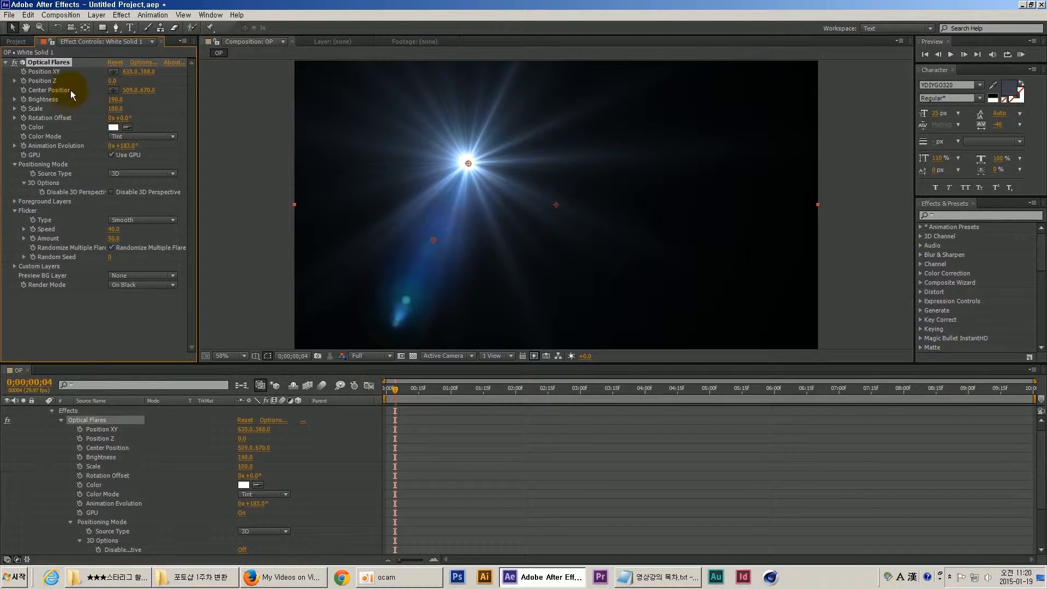
- Import the volcano photo from the sample photo folder in the Pictures library and place it below the white solid in the composition
click(17, 41)
double_click(24, 198)
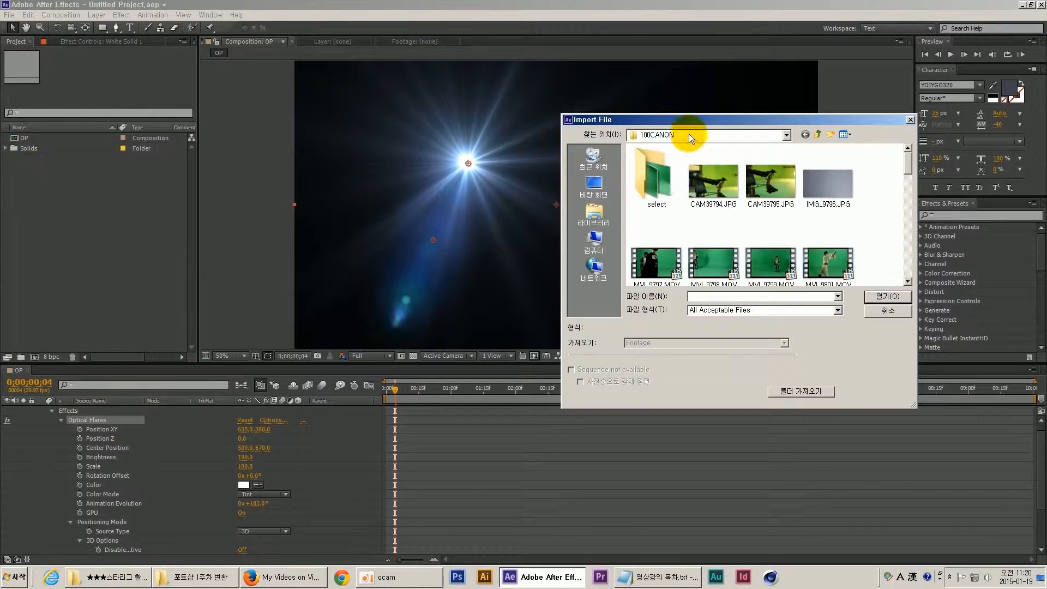
click(600, 214)
double_click(667, 192)
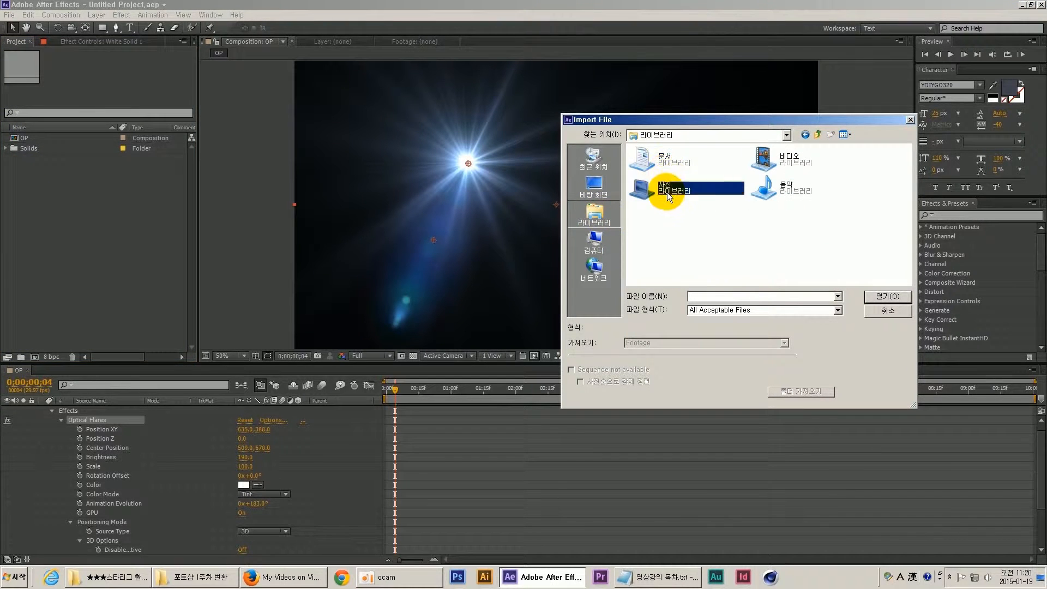
double_click(710, 189)
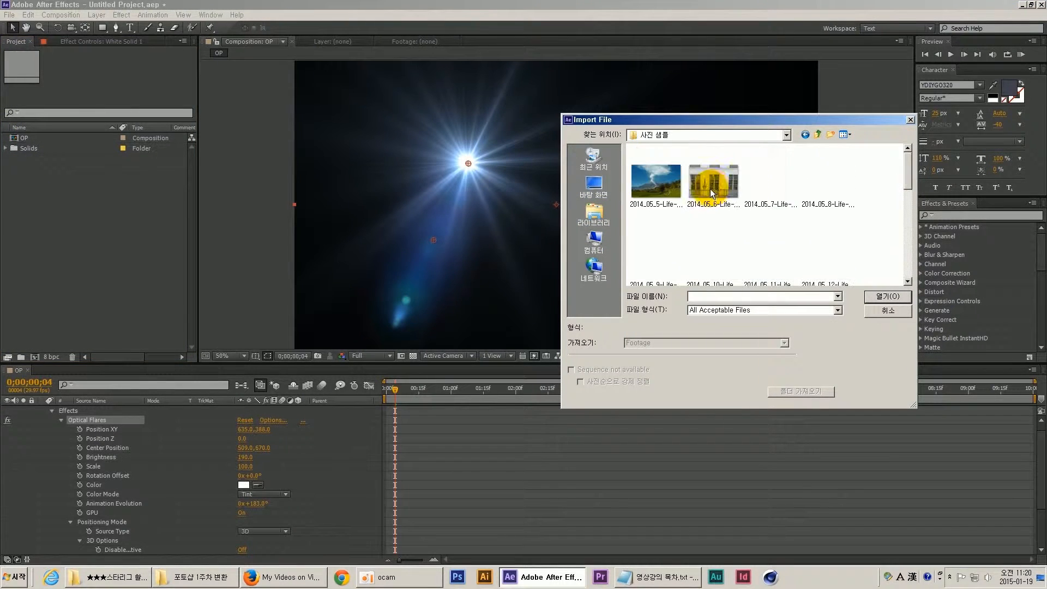
double_click(670, 187)
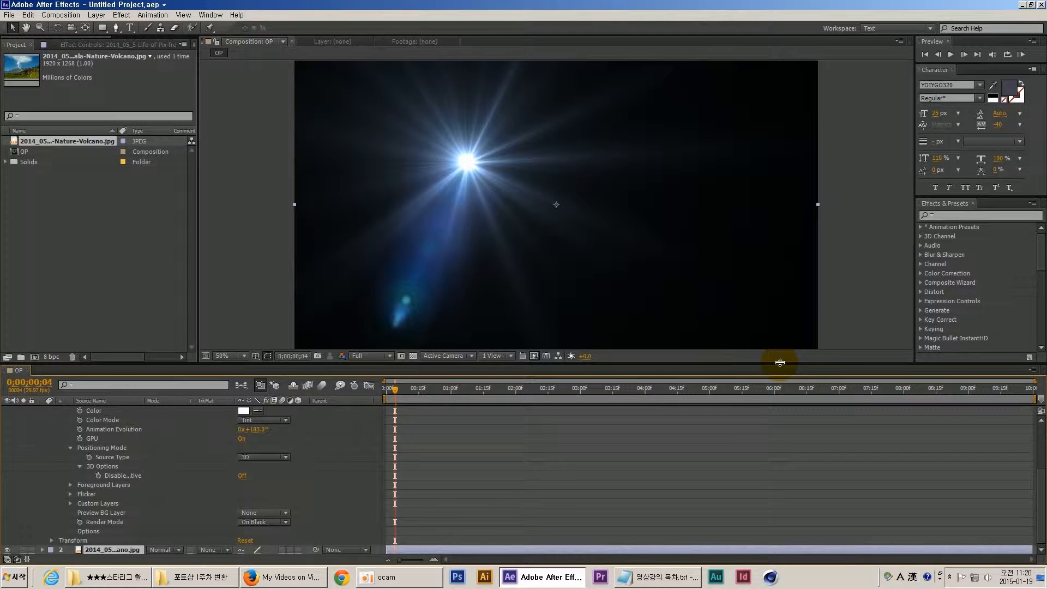
- Enlarge the timeline area and collapse the white solid's Optical Flares properties so both layers fit in view
drag(780, 363, 778, 316)
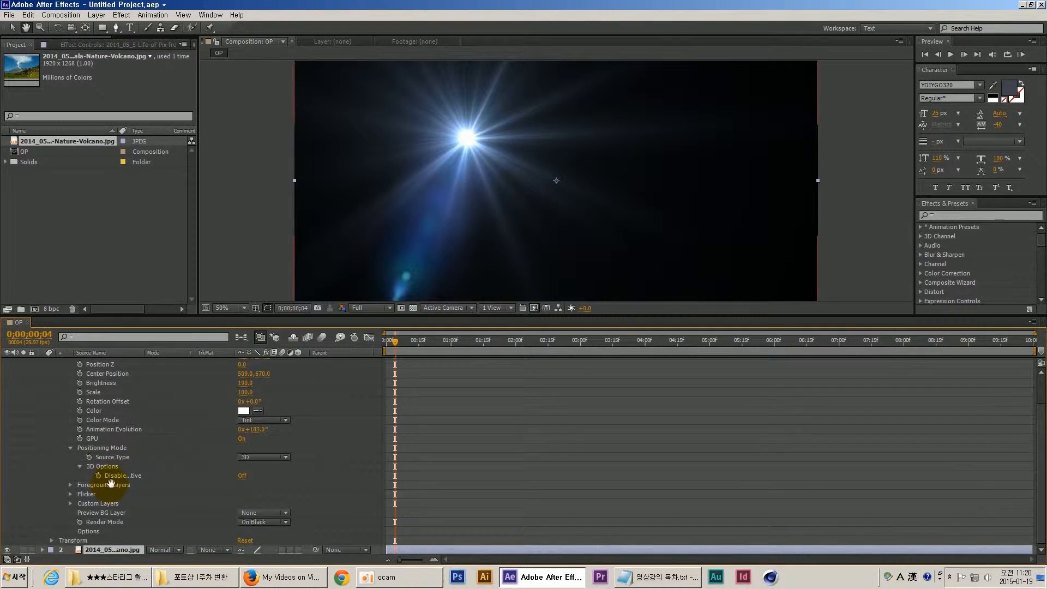
scroll(125, 426, up, 2)
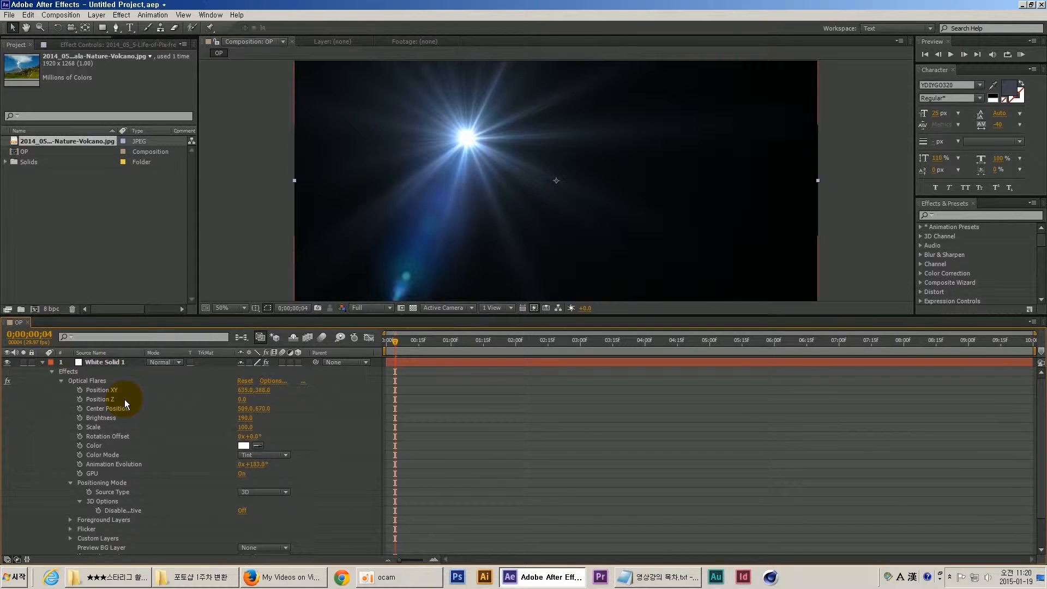
key(h)
drag(158, 469, 166, 494)
key(v)
click(82, 363)
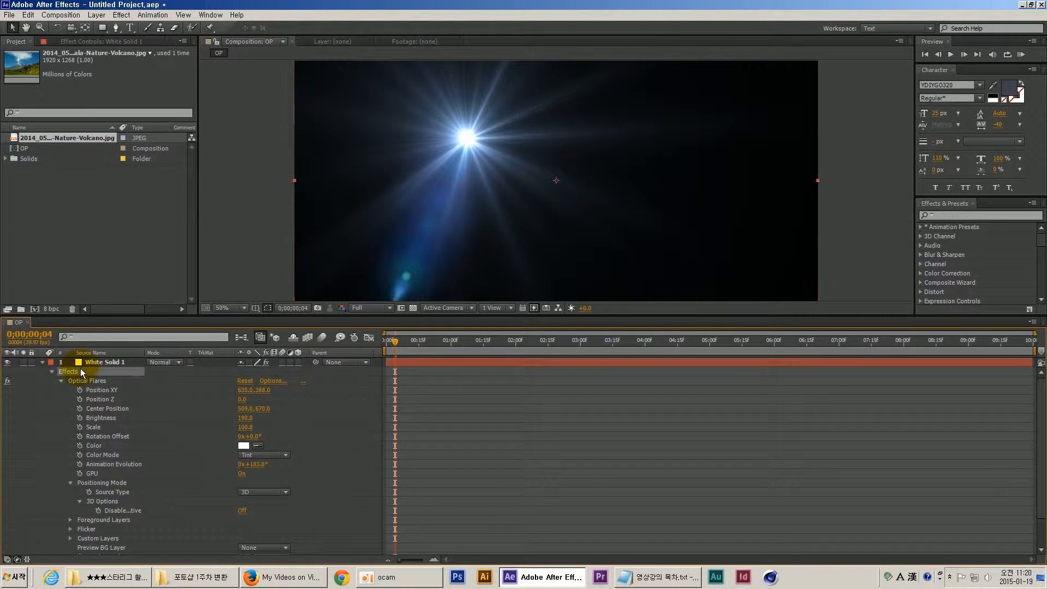
click(70, 483)
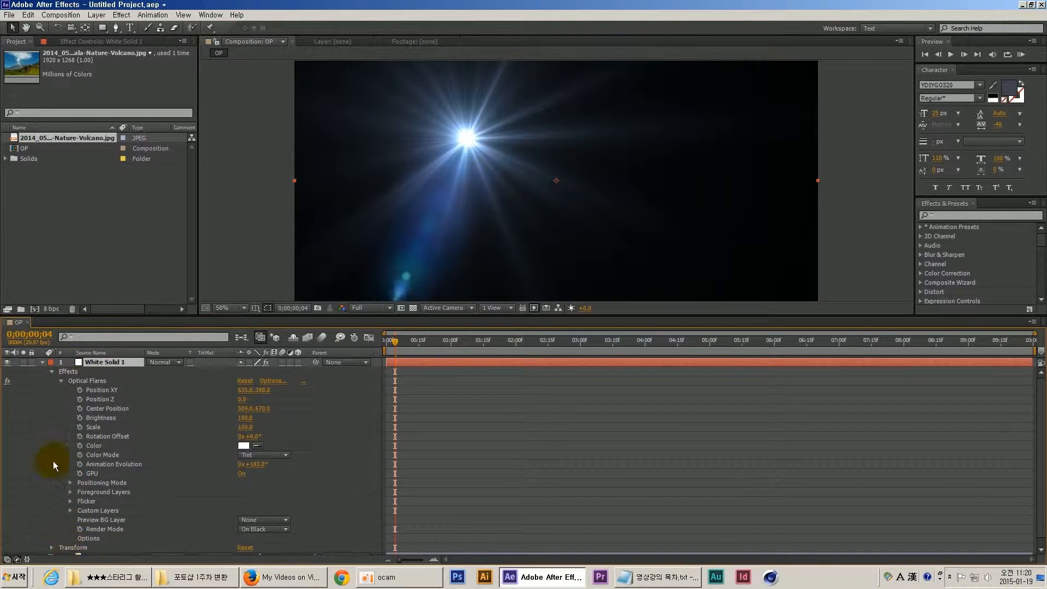
click(61, 381)
- Hide the volcano photo layer to inspect the flare solid against the transparency grid, and show the photo again
click(102, 399)
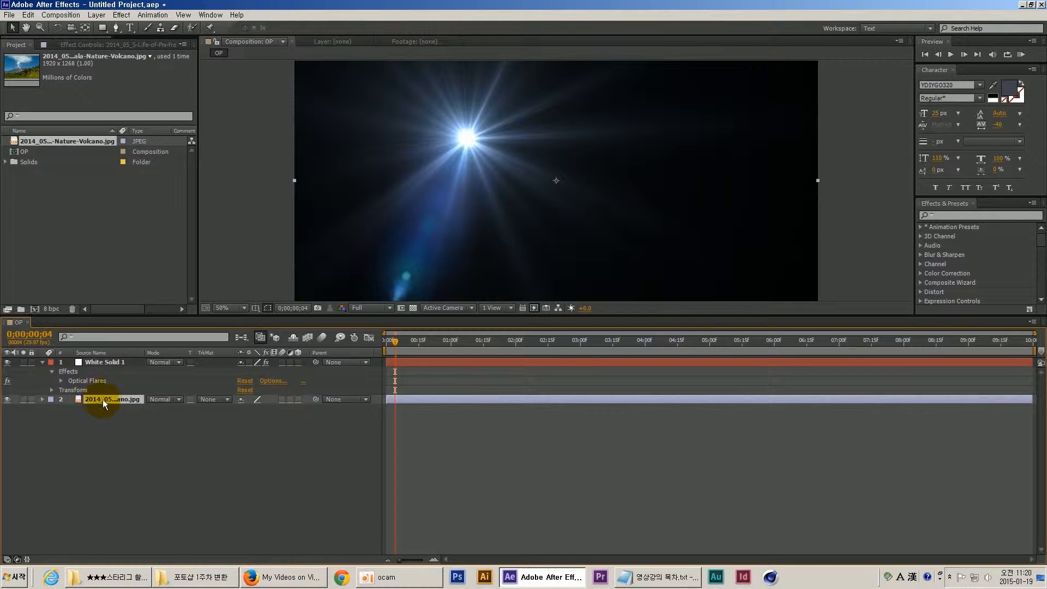
click(64, 365)
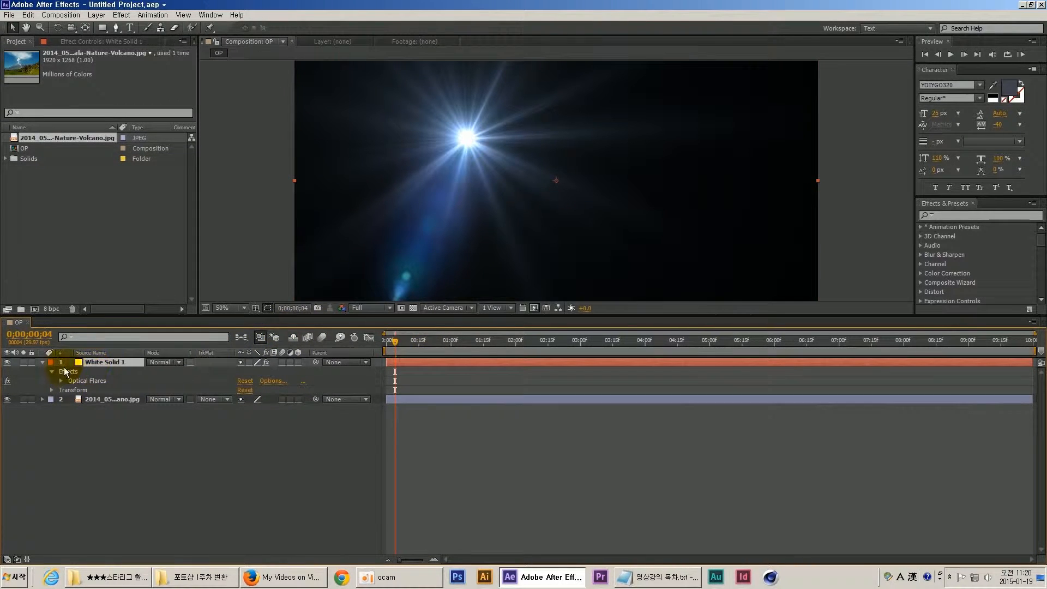
click(7, 400)
click(413, 310)
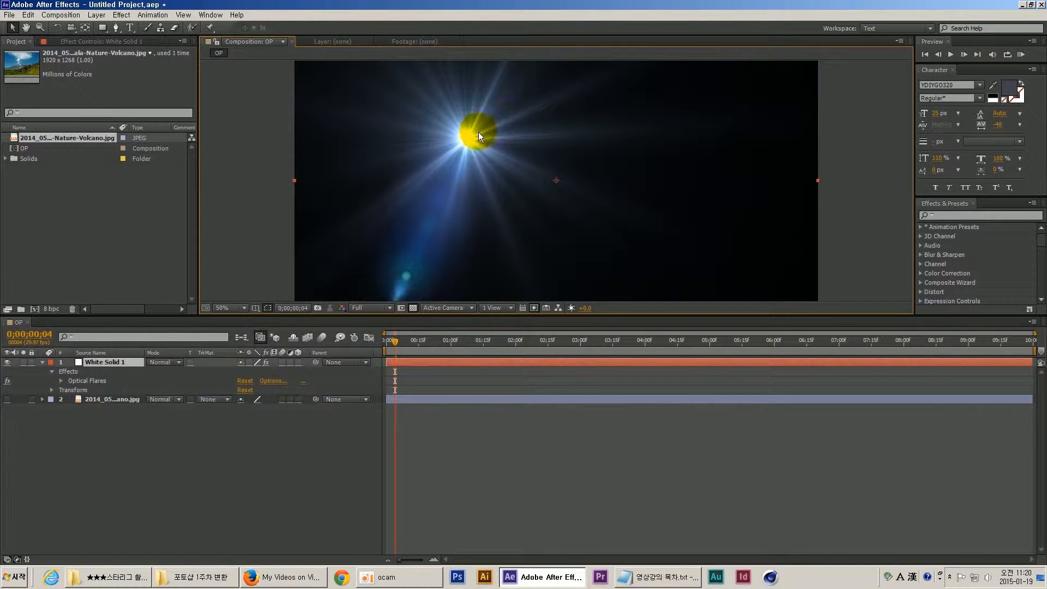
click(7, 399)
- Set the white solid's blending mode to Add
click(117, 363)
key(Return)
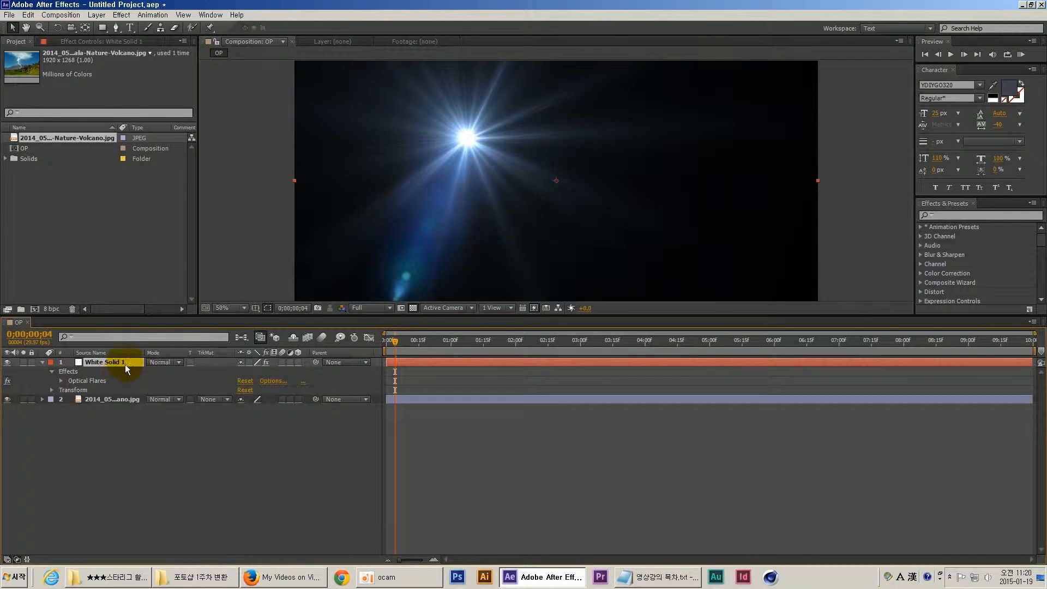
click(166, 365)
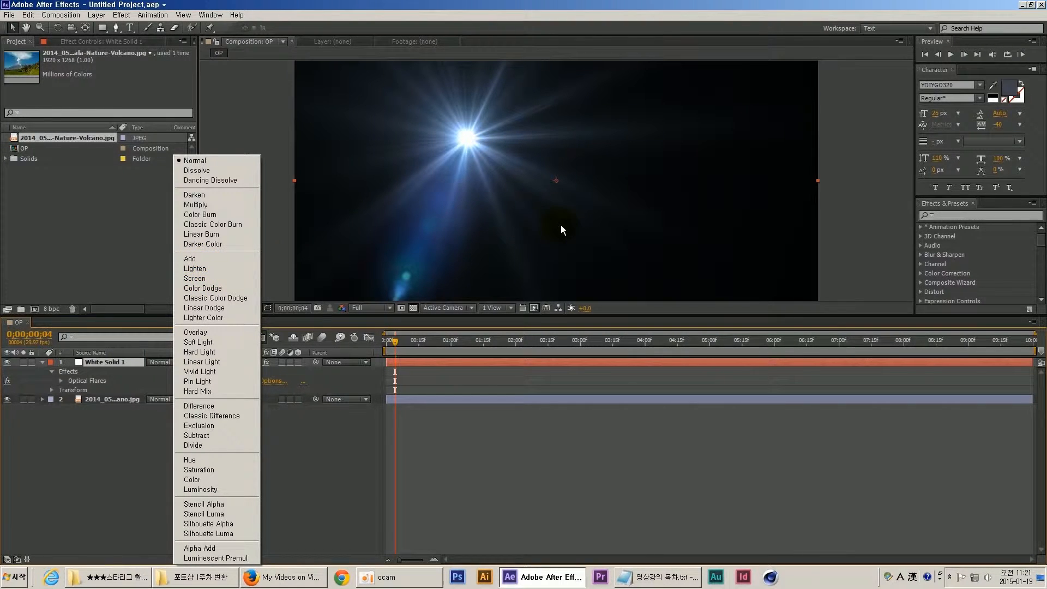
click(214, 260)
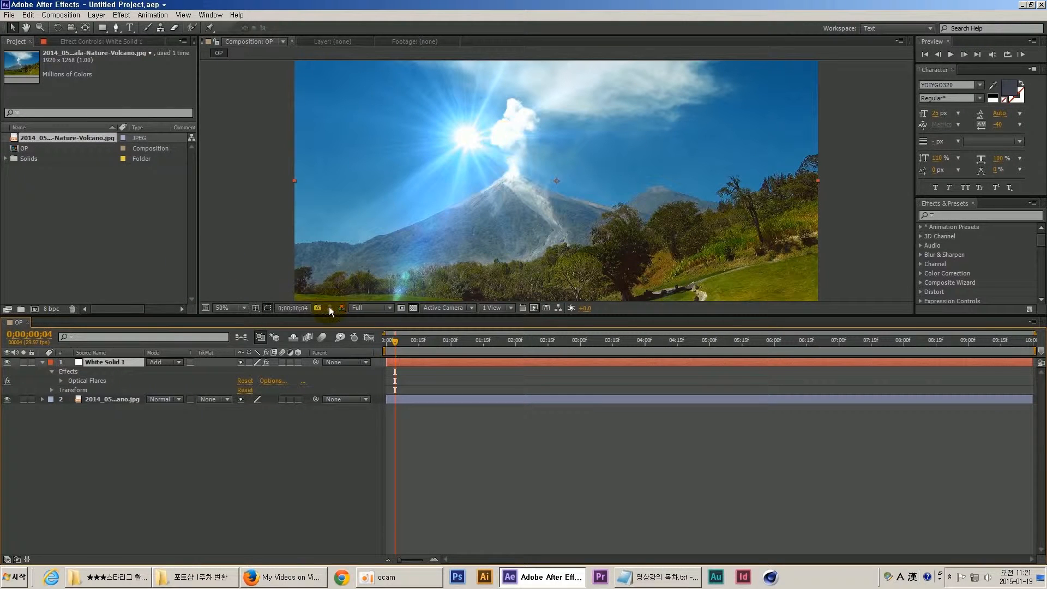
- Try the Lighten and Screen blending modes on the flare solid, and return it to Add
click(166, 362)
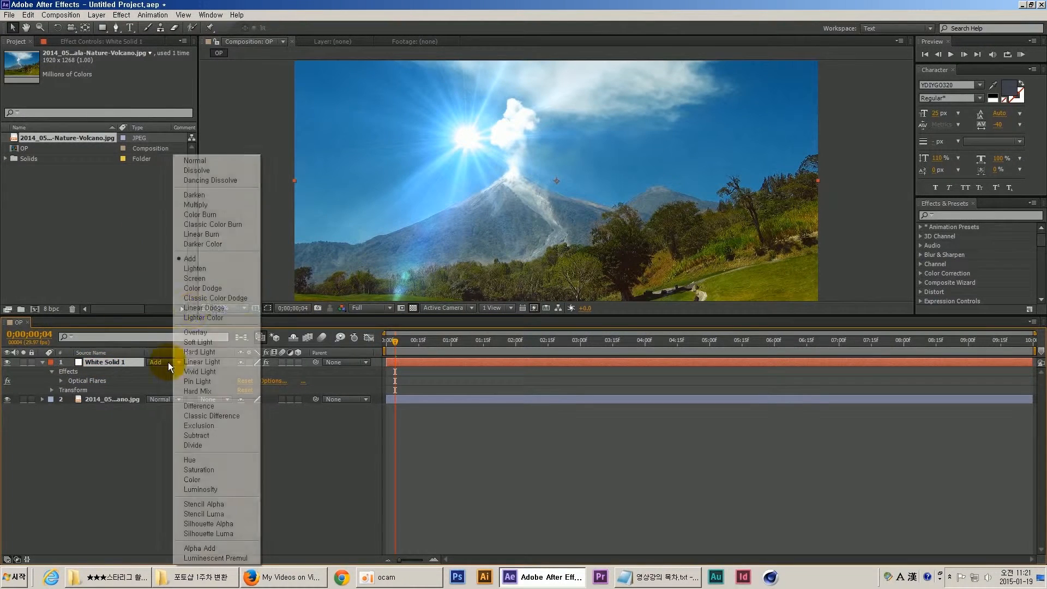
click(214, 260)
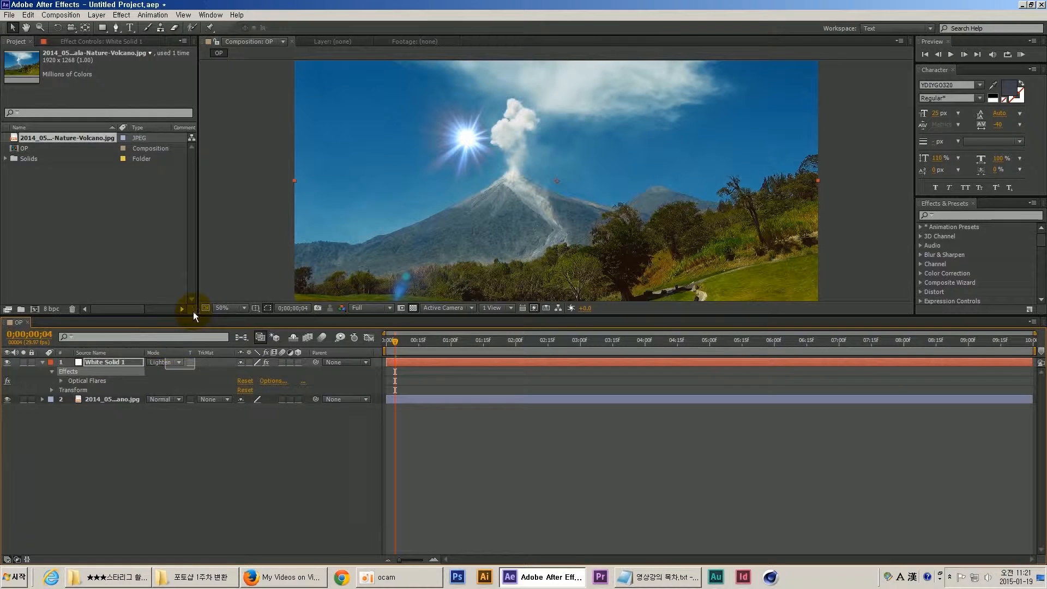
click(167, 362)
click(196, 279)
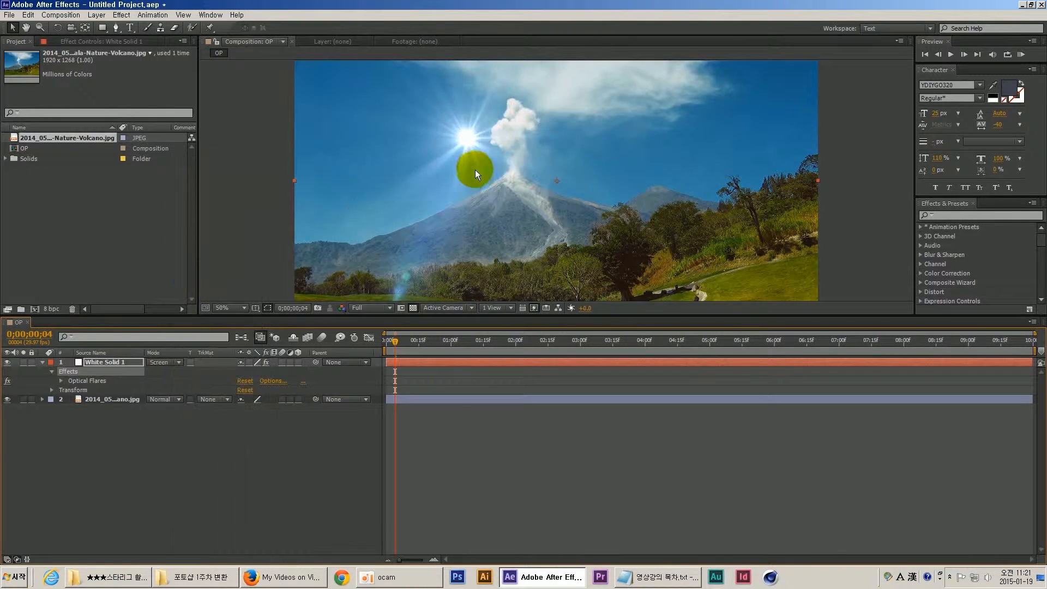
click(183, 362)
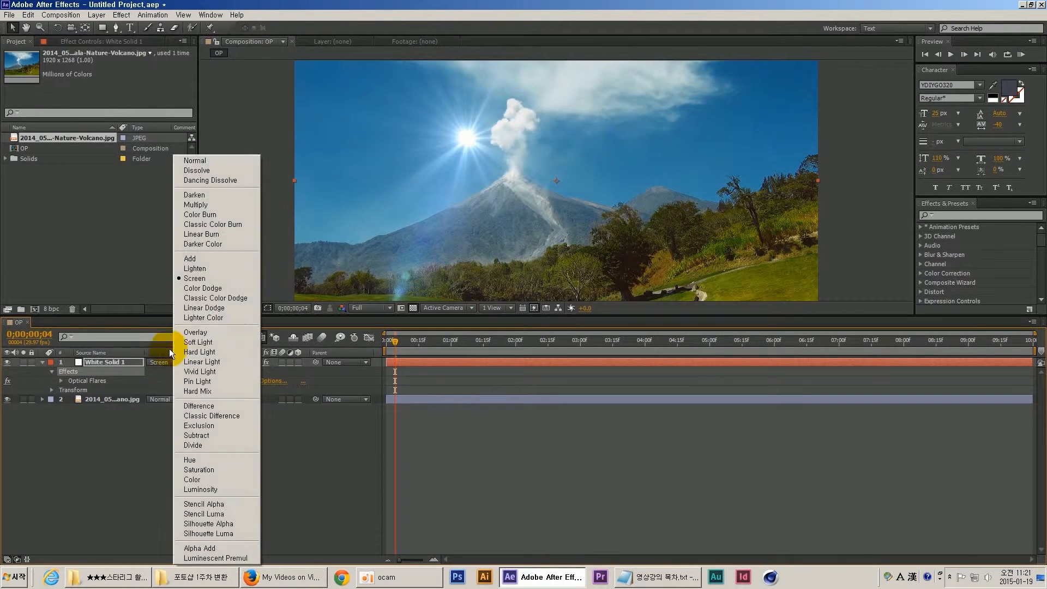
click(207, 259)
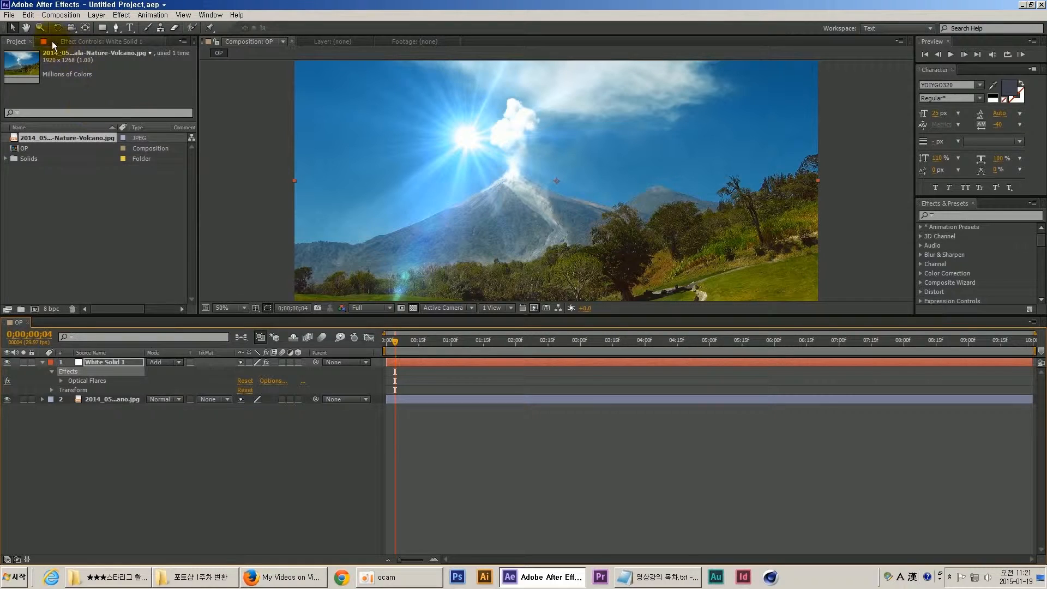
- Move the flare source onto the volcano's crater, at Position XY of about 804, 508
click(82, 41)
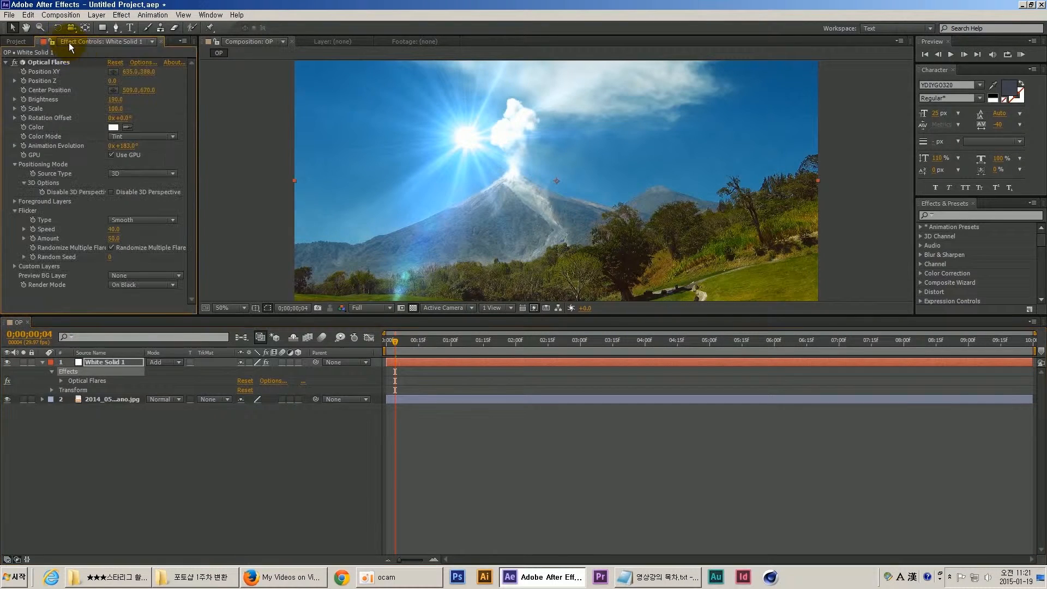
click(113, 72)
click(512, 177)
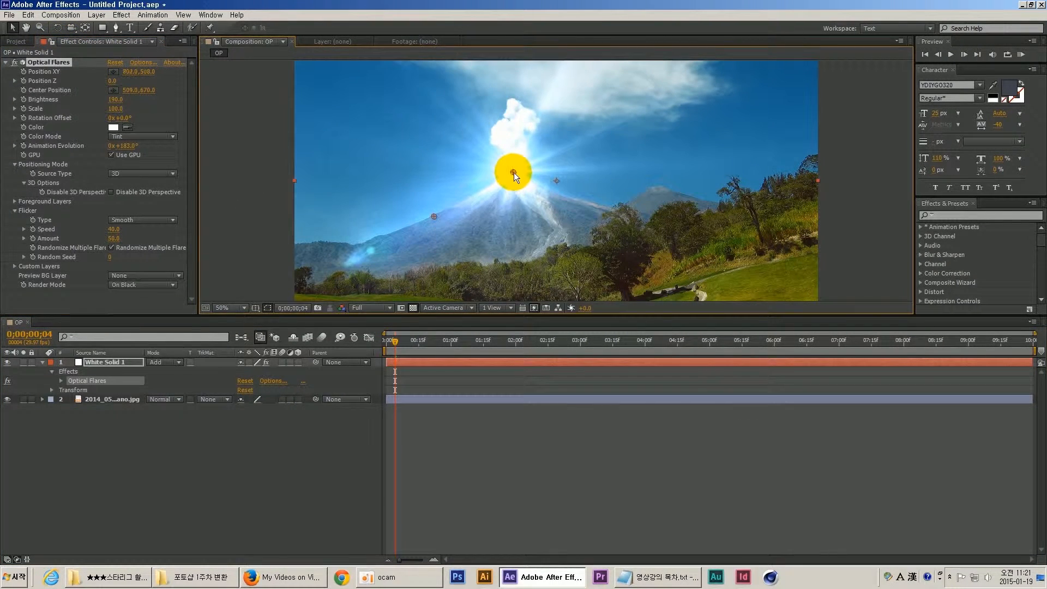
- Play back the flickering flare over the volcano and move the current time to 0;00;01;04
click(523, 466)
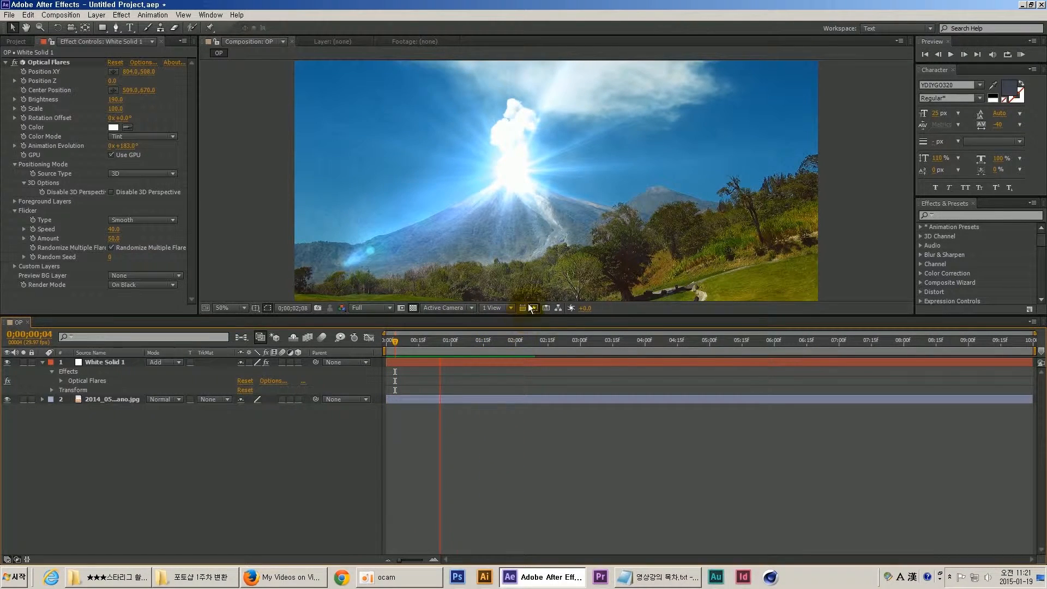
key(space)
drag(428, 342, 419, 343)
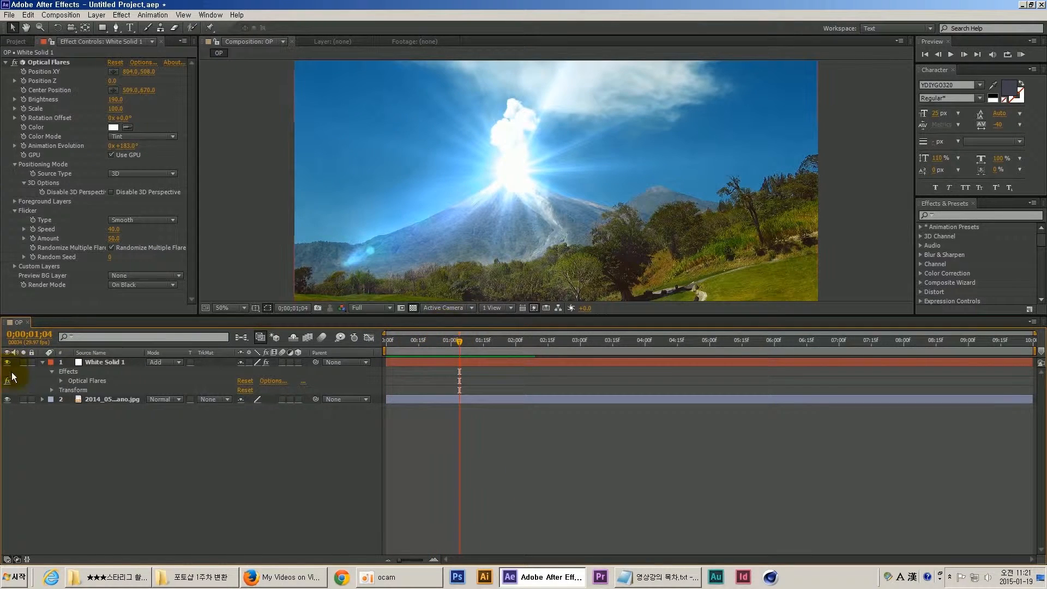
- Hide the volcano photo layer and set the flare's Brightness to 100
click(7, 400)
click(118, 100)
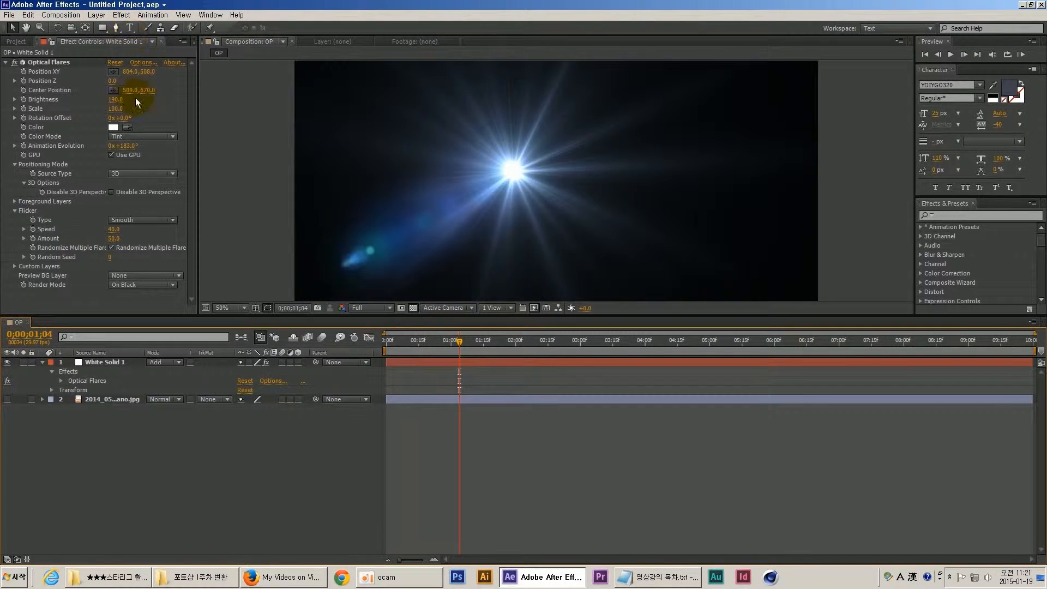
text(100)
key(Return)
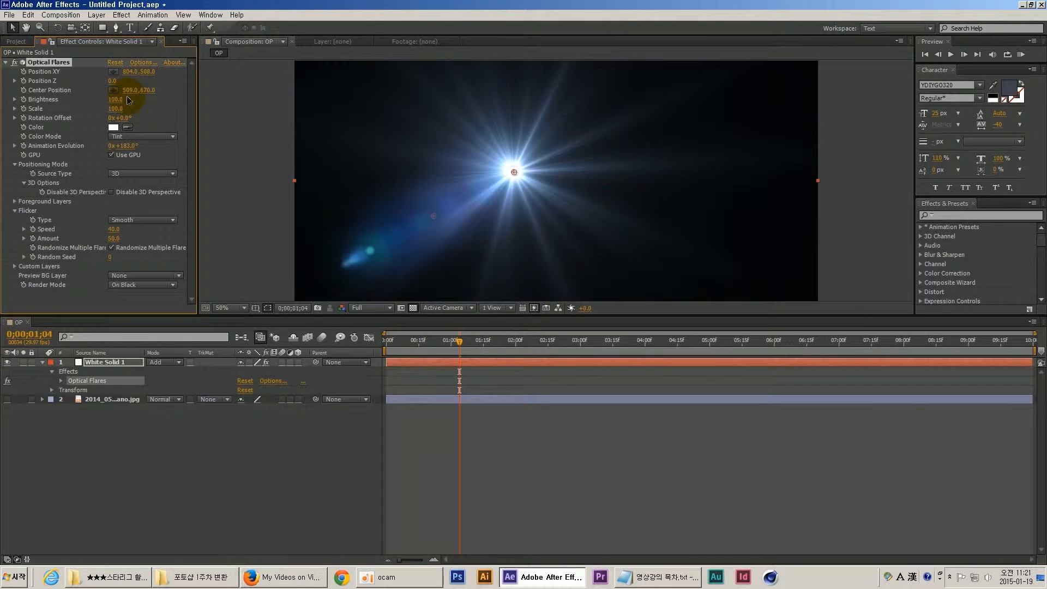
- Add a white text layer reading MOTIONGRAPHIC in the composition
click(130, 27)
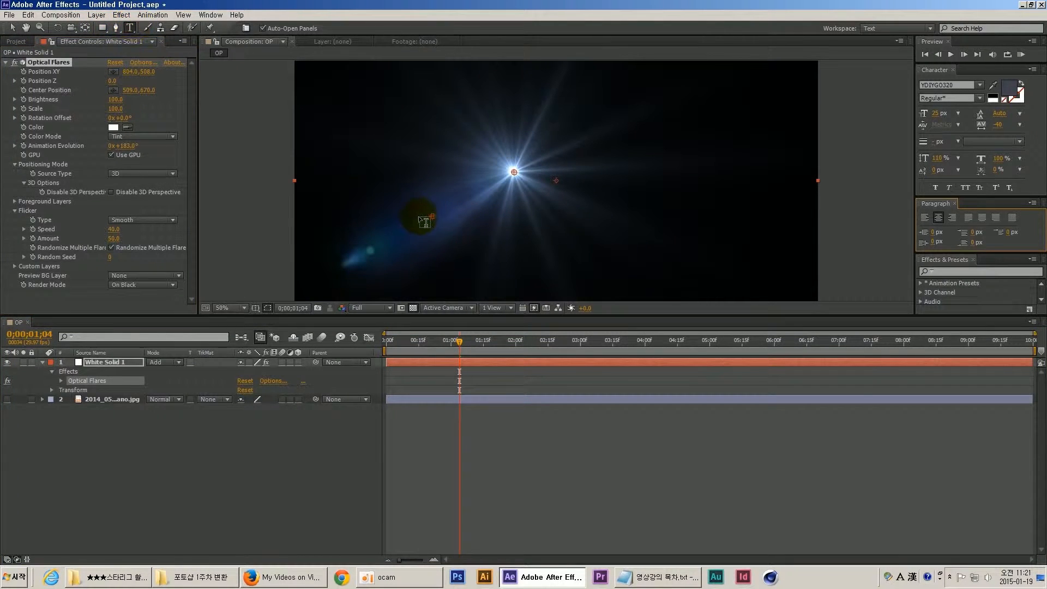
click(418, 216)
click(1002, 101)
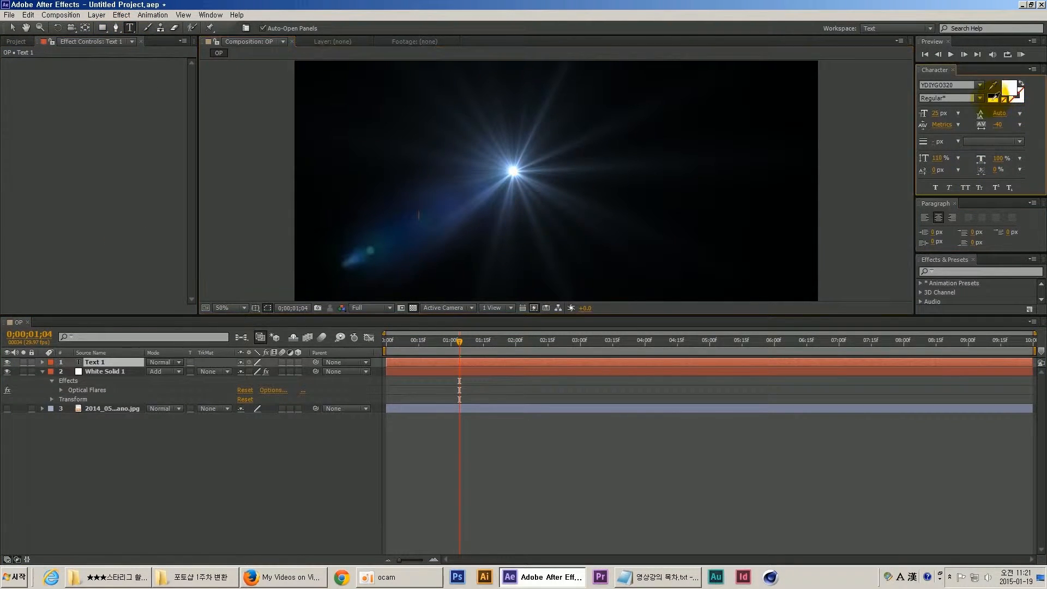
click(860, 87)
text(MO)
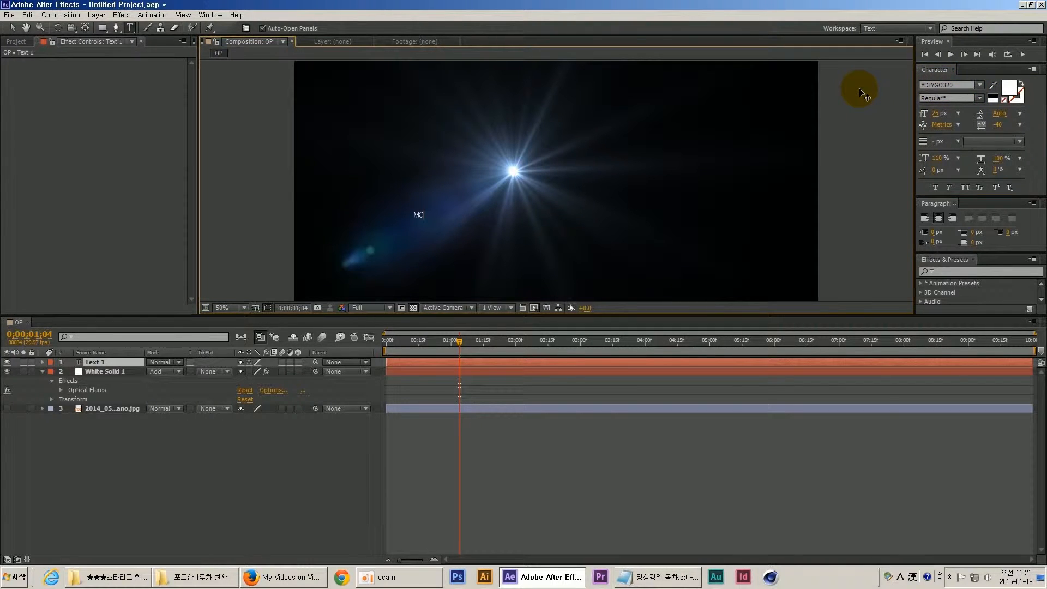
text(TIon)
key(BackSpace)
key(BackSpace)
key(BackSpace)
key(BackSpace)
key(BackSpace)
text(OTIONGRAPHIC)
click(12, 27)
- Suspend the composition's preview refresh and scale the MOTIONGRAPHIC text to 259%
key(Caps_Lock)
key(s)
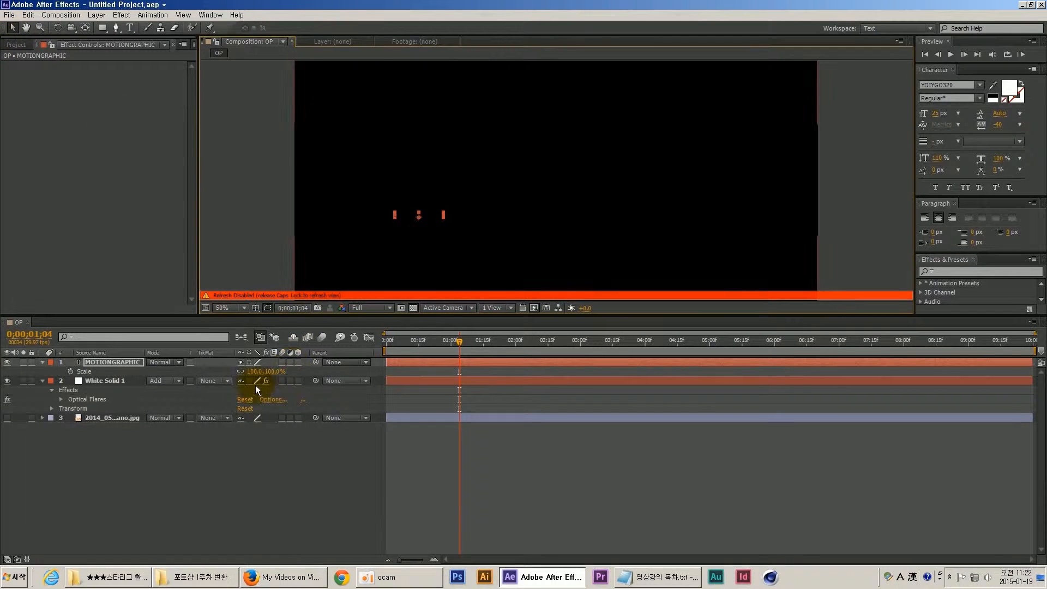
drag(254, 371, 327, 375)
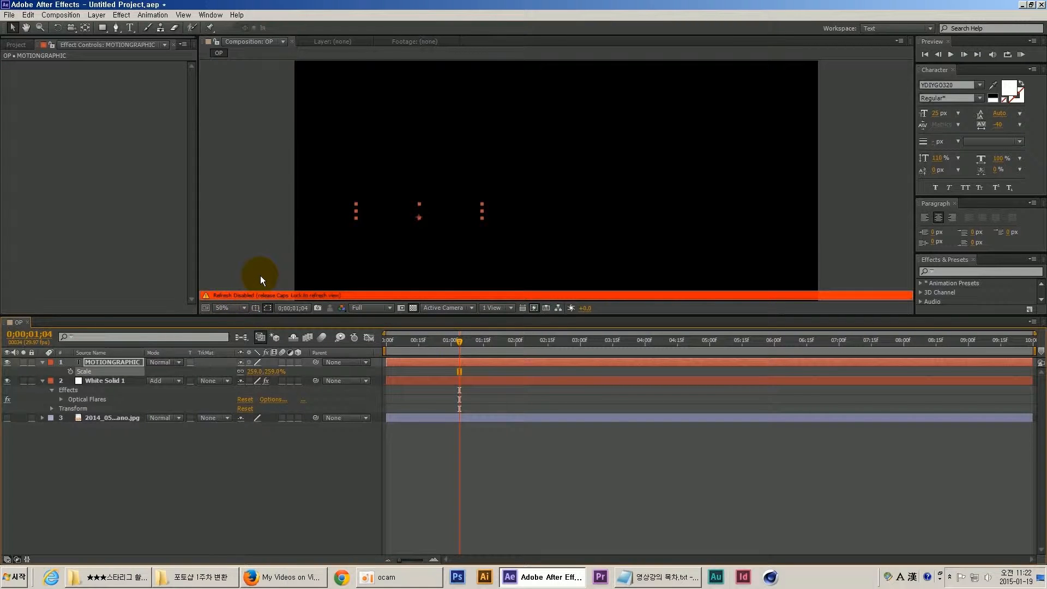
- Resume the preview refresh at 0;00;01;00 and move the MOTIONGRAPHIC text to the middle of the frame
drag(483, 343, 430, 339)
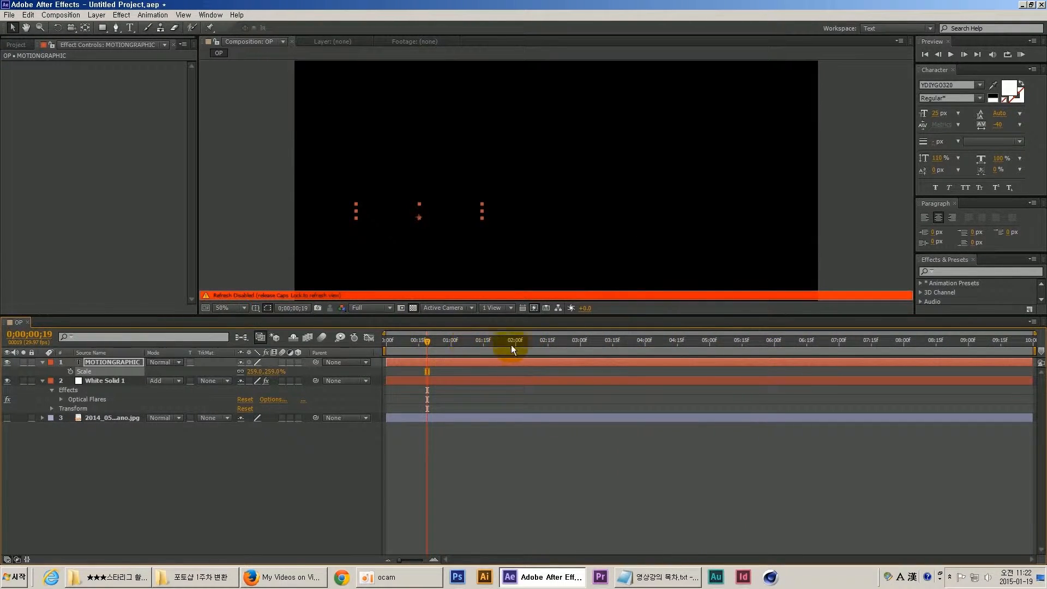
drag(672, 354, 731, 339)
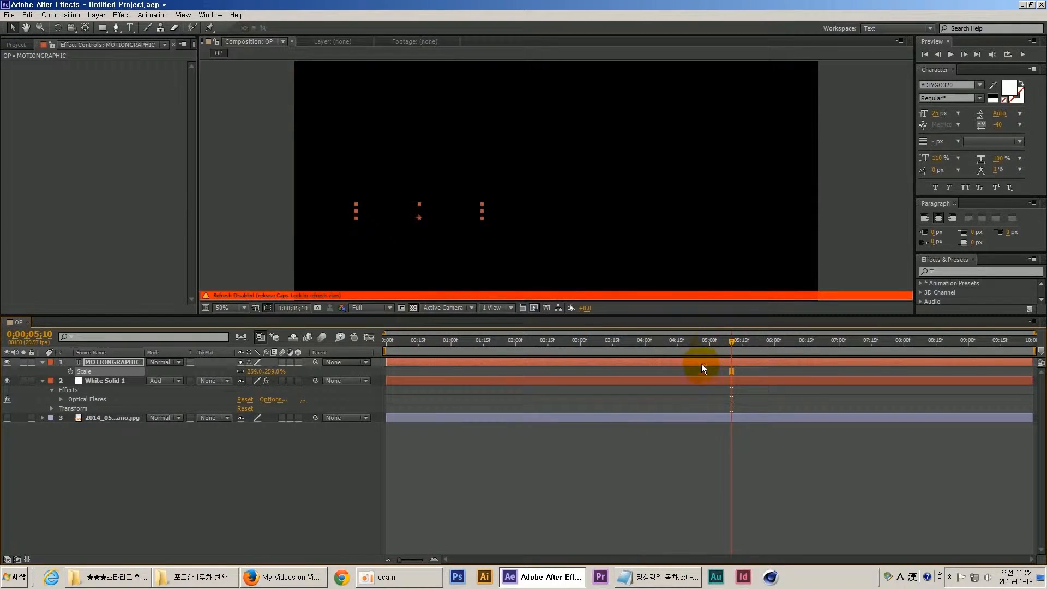
drag(710, 343, 587, 352)
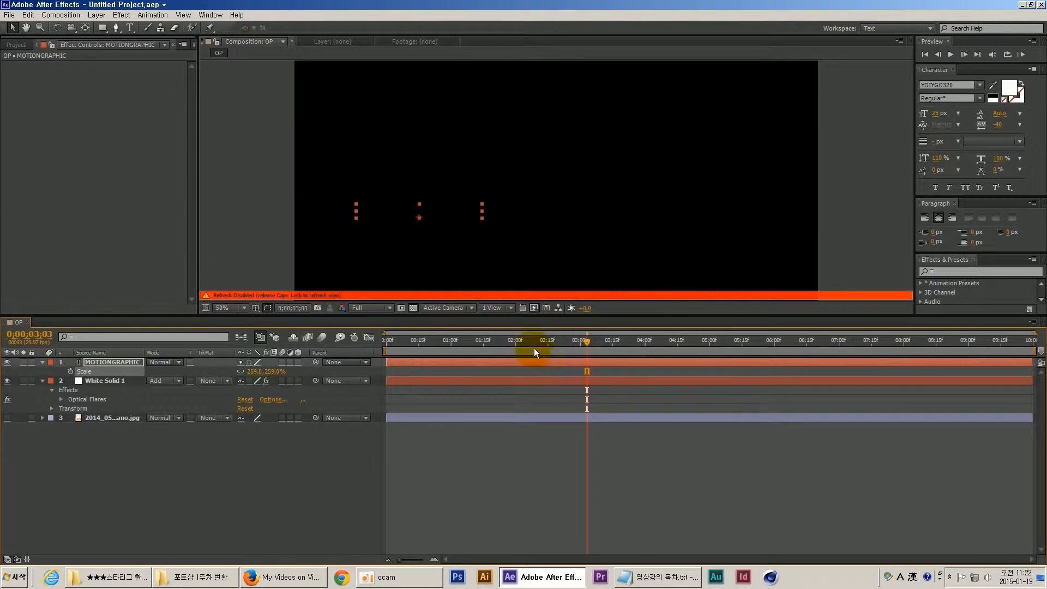
drag(534, 350, 453, 330)
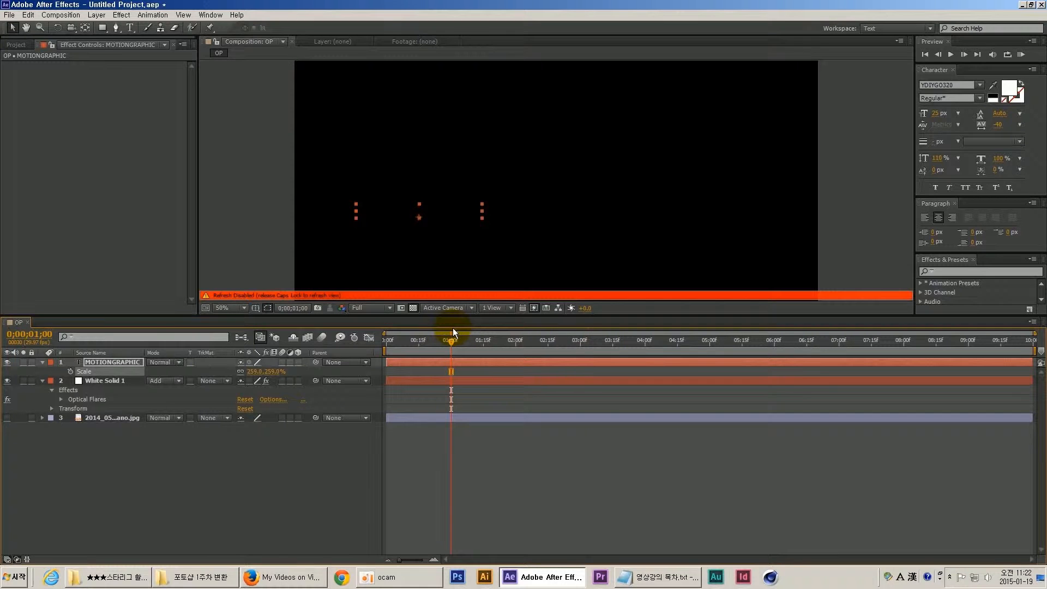
key(Caps_Lock)
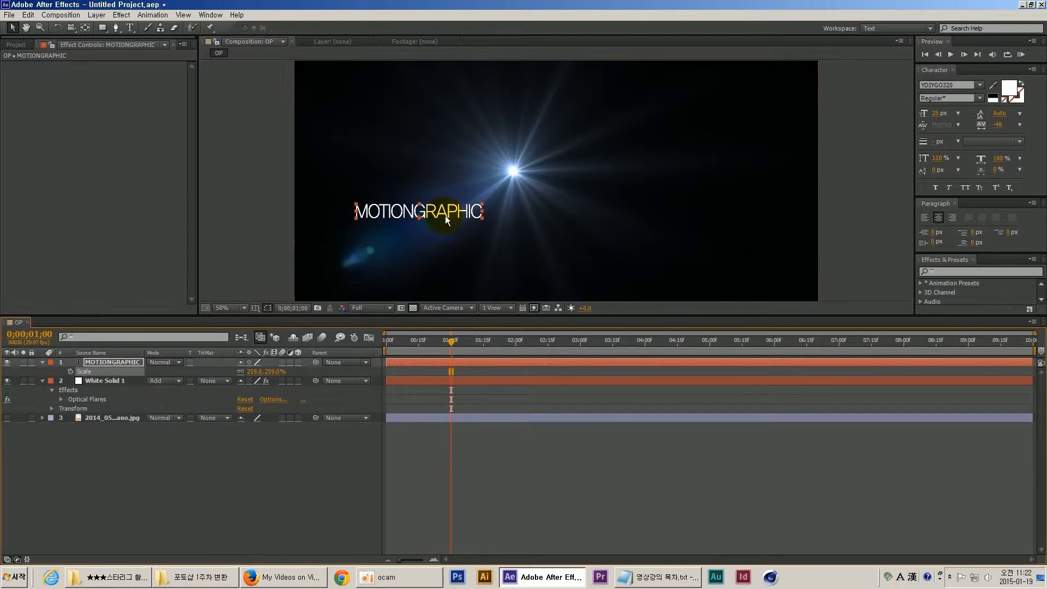
drag(445, 215, 588, 190)
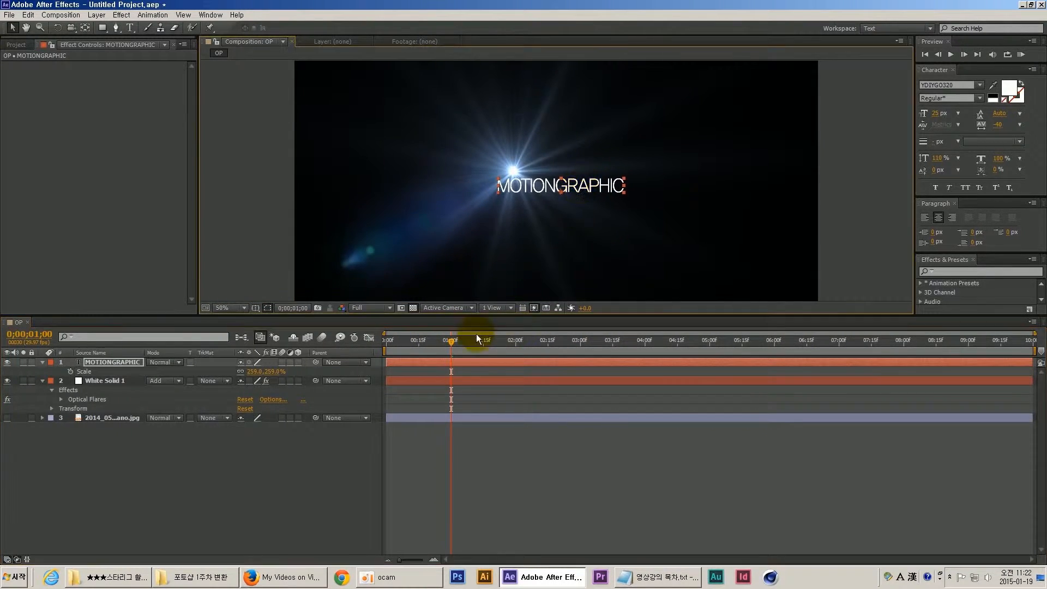
- At 0;00;00;00, place the flare source at the text's first letter, about 746, 530, and its Center Position at about 1199, 816
drag(476, 334, 381, 344)
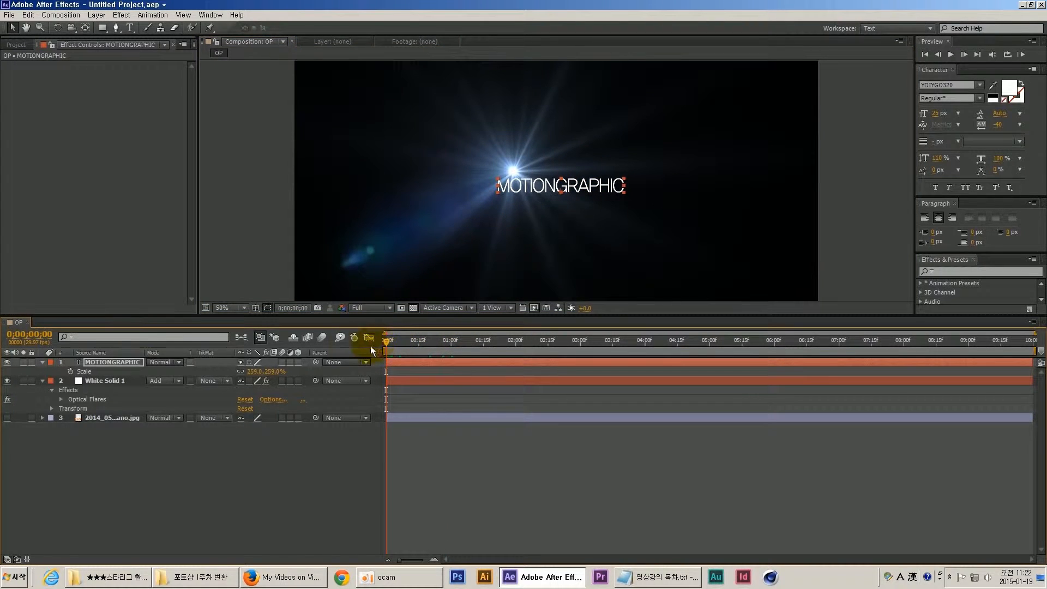
click(103, 381)
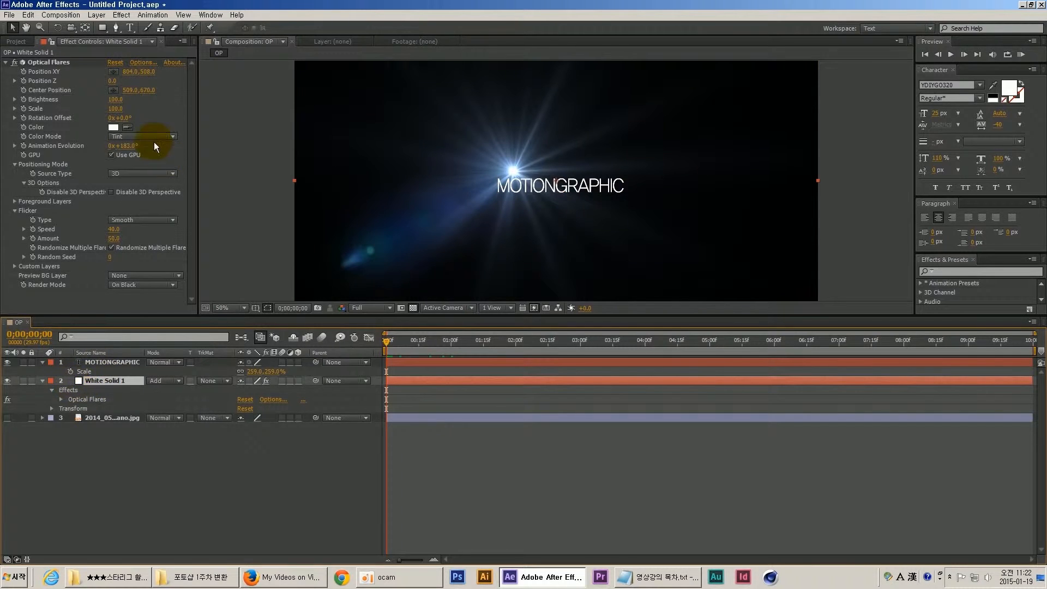
click(113, 71)
click(498, 181)
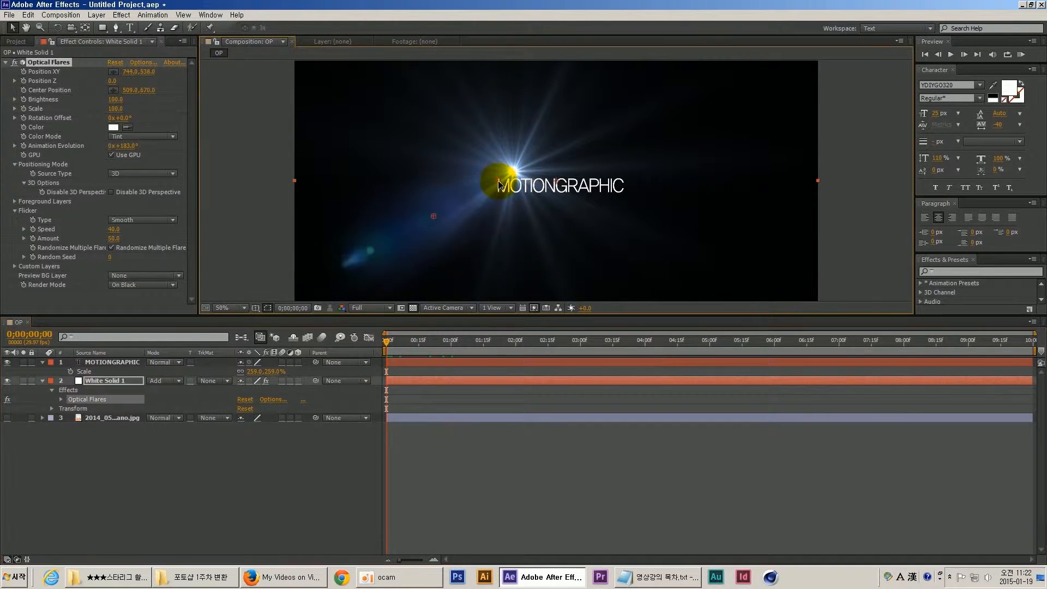
drag(497, 181, 496, 179)
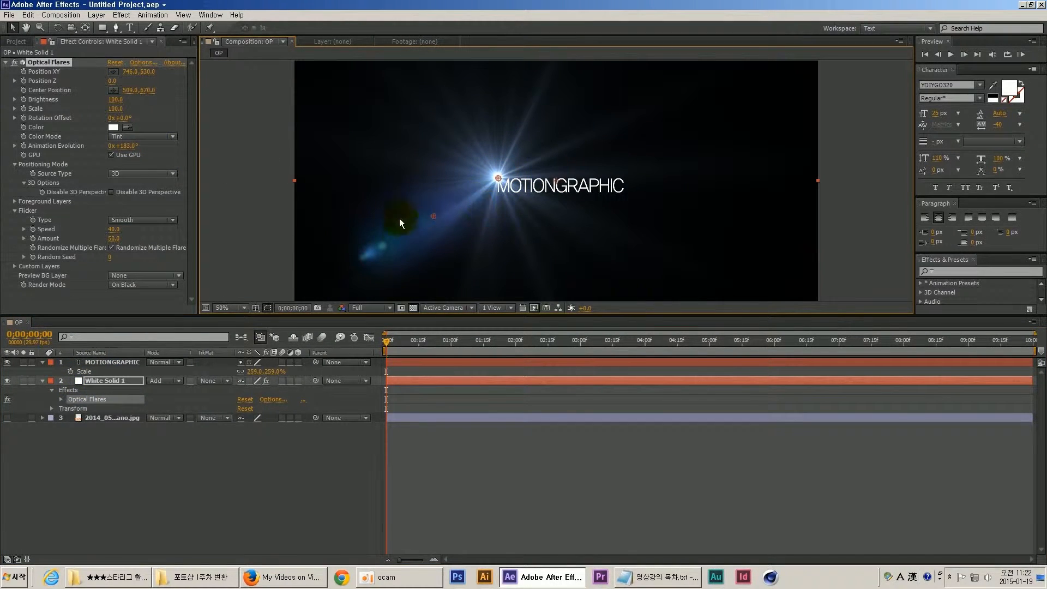
drag(433, 215, 625, 253)
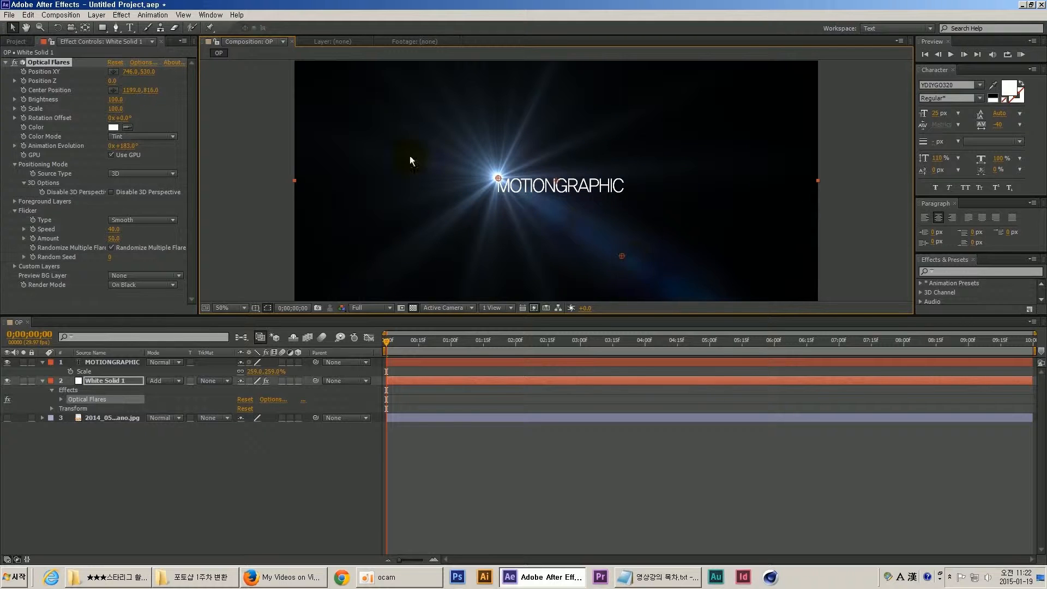
- Set the flare's Brightness to 20 and keyframe its Position XY, Brightness and Scale at 0;00;00;00
drag(116, 100, 96, 111)
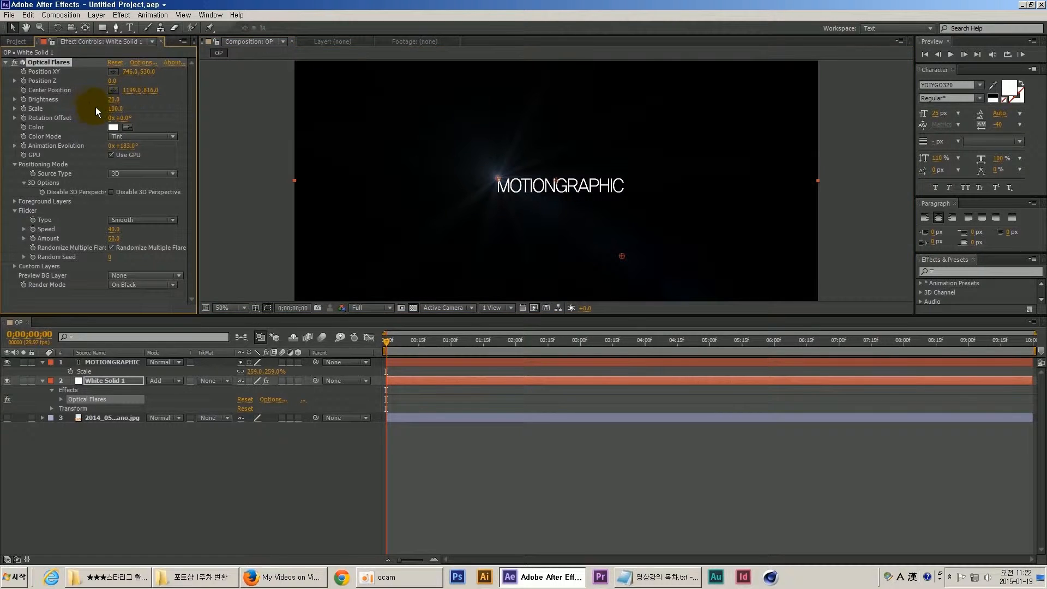
click(23, 108)
click(24, 99)
key(u)
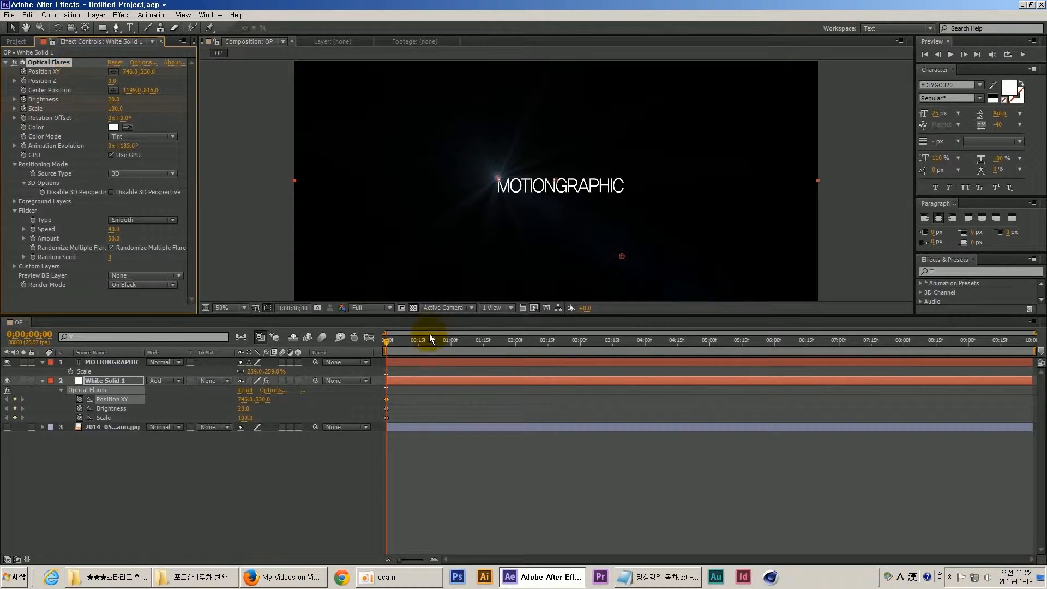
- At 0;00;03;13, move the flare source to the text's last letter, at Position XY of about 1204, 530
drag(430, 334, 609, 349)
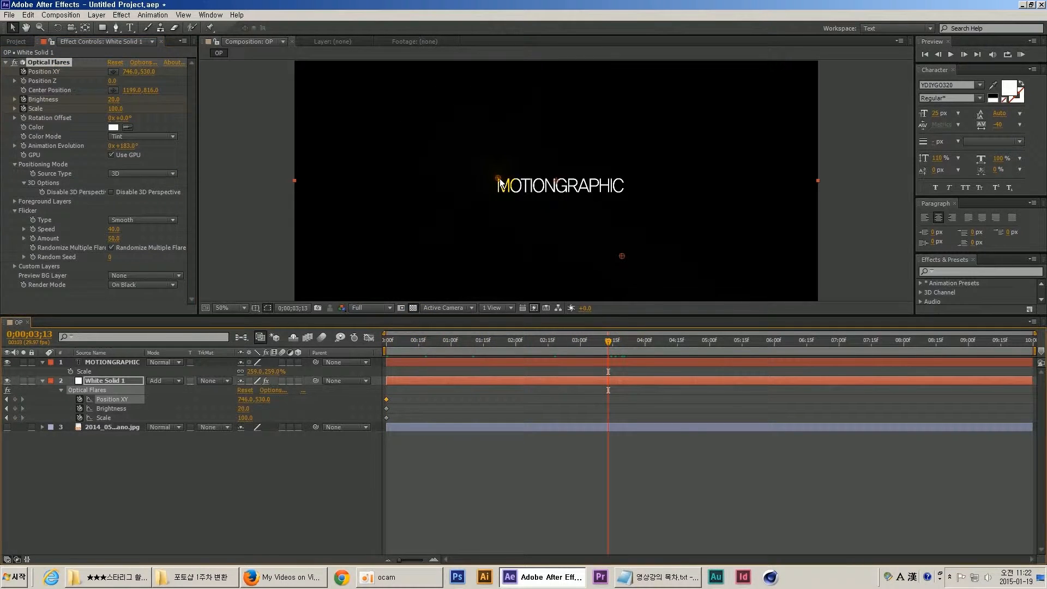
drag(500, 184, 624, 186)
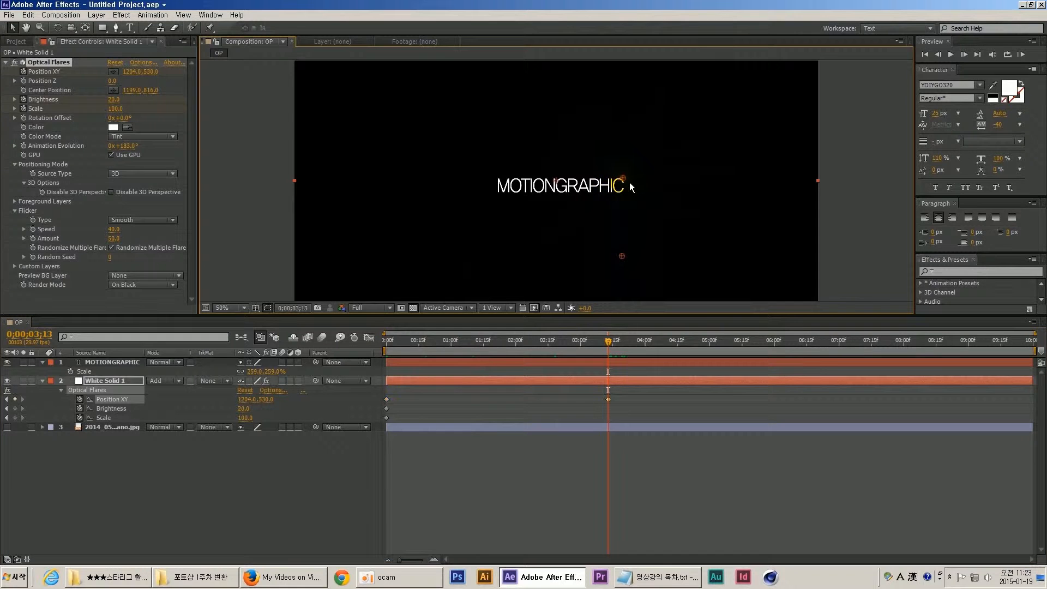
- Set the flare's Brightness and Scale keyframes at 0;00;00;00 to 0
drag(421, 341, 343, 336)
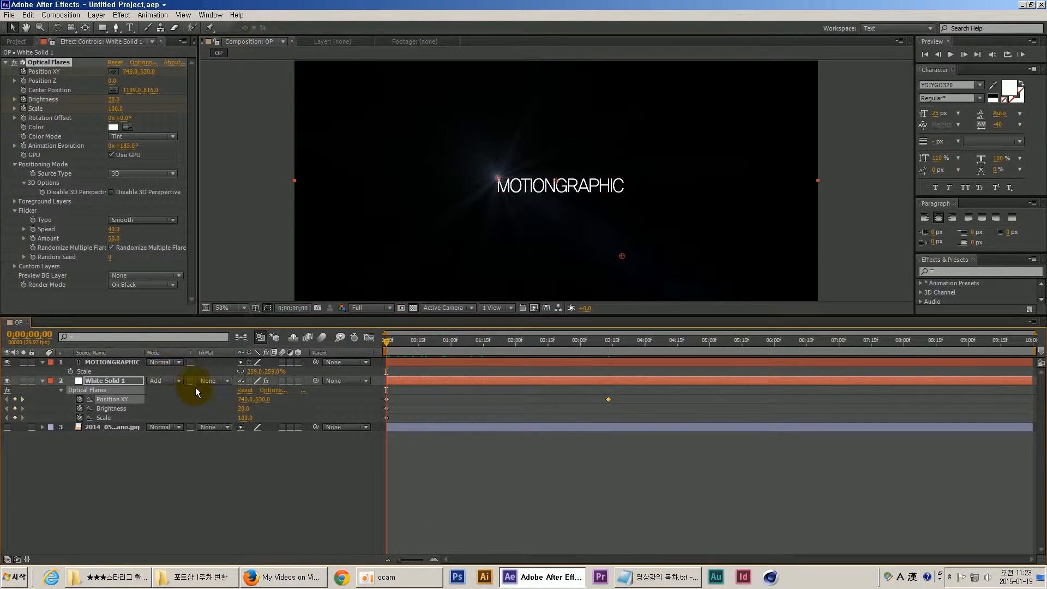
drag(242, 409, 237, 409)
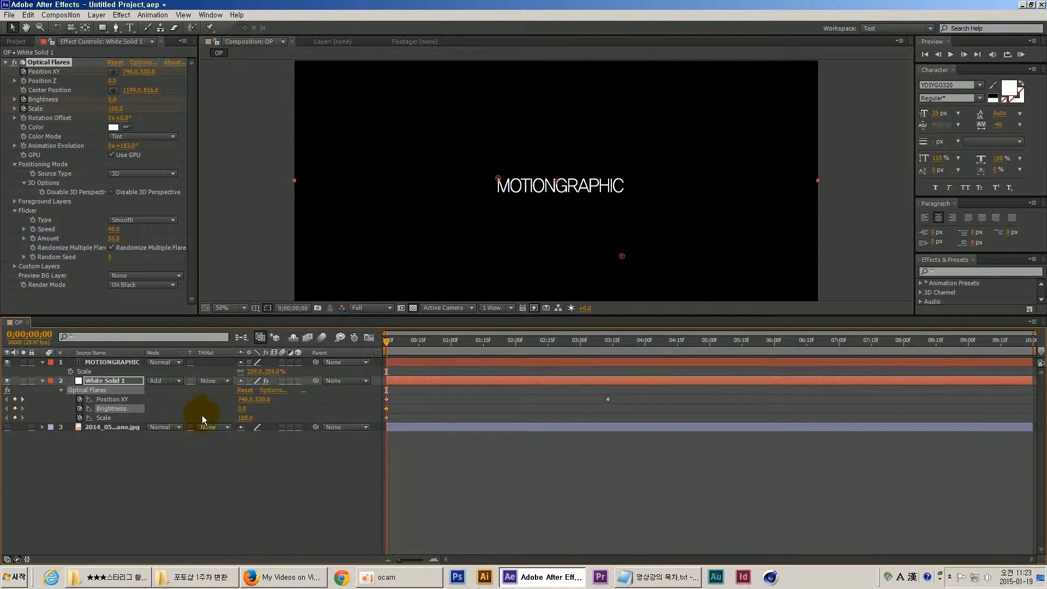
click(245, 419)
text(0)
key(Return)
- At 0;00;00;08, try a flare Brightness of 390, and settle the keyframe at 100
drag(394, 344, 404, 344)
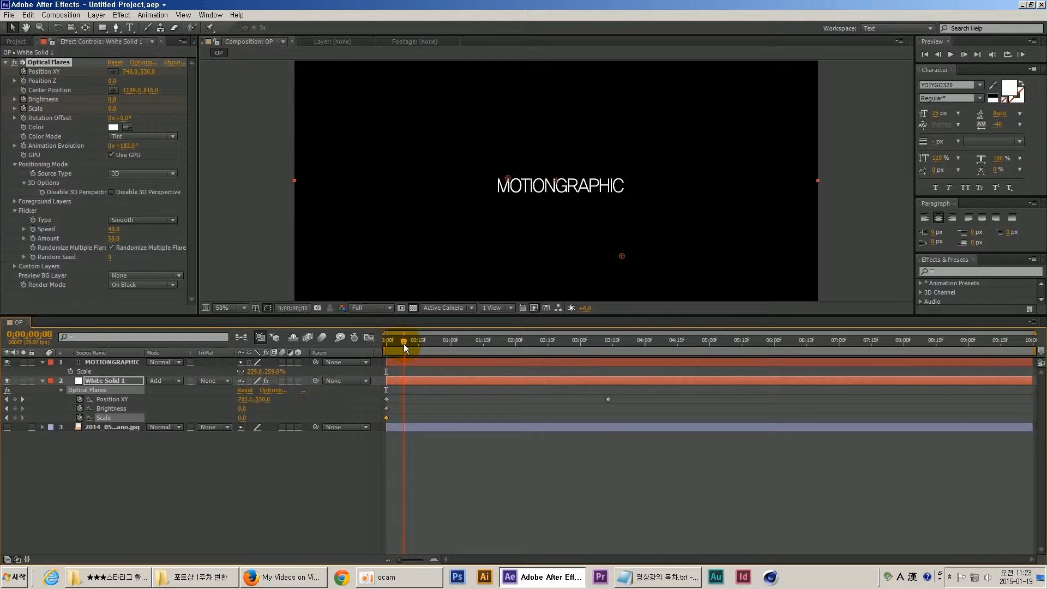
click(241, 409)
text(390)
key(Return)
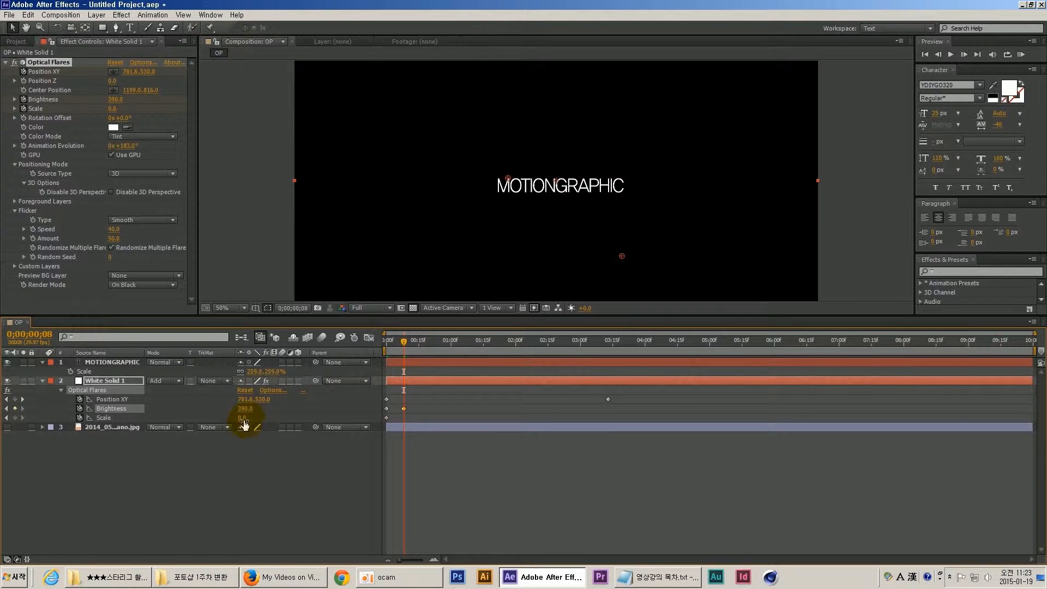
click(244, 409)
text(1)
key(Return)
- At 0;00;00;08, try a flare Scale of 100, and reduce the keyframe to 50
click(249, 418)
text(100)
key(Return)
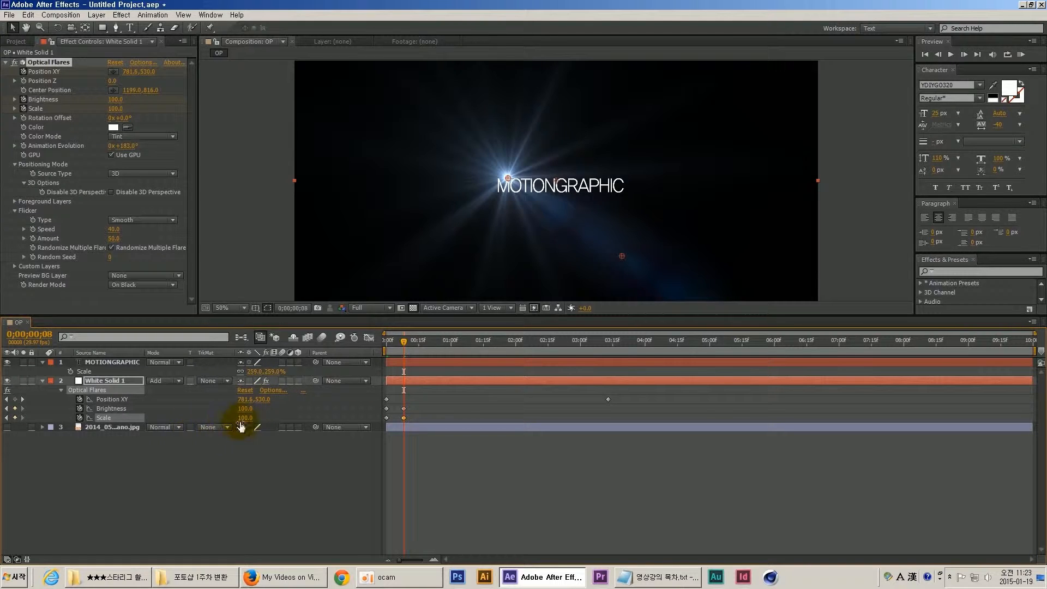
click(248, 418)
text(50)
key(Return)
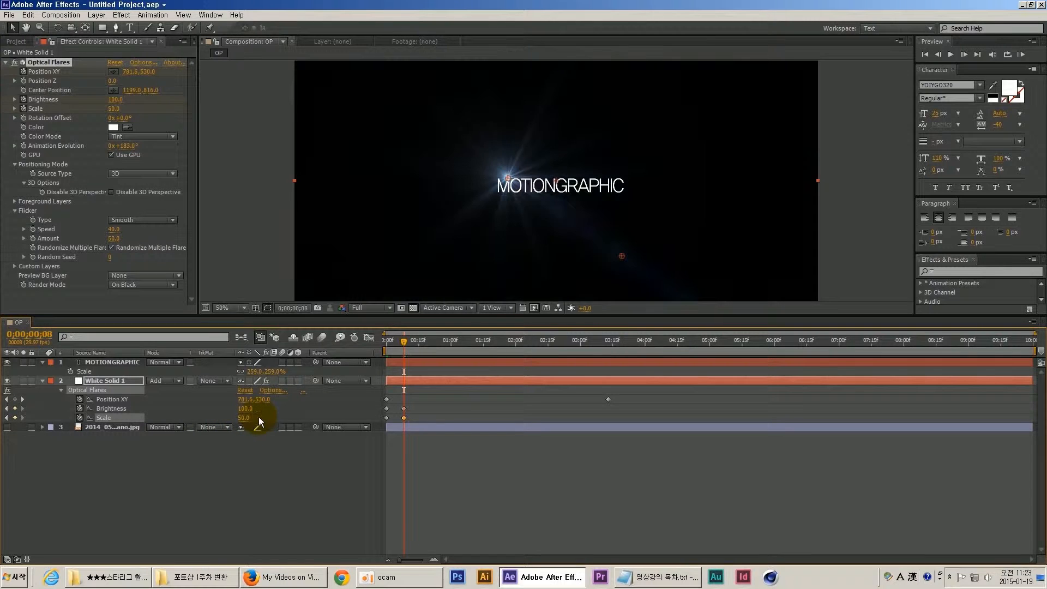
- Add holding keyframes for the flare's current Brightness and Scale at 0;00;03;08
drag(402, 349, 597, 381)
click(14, 408)
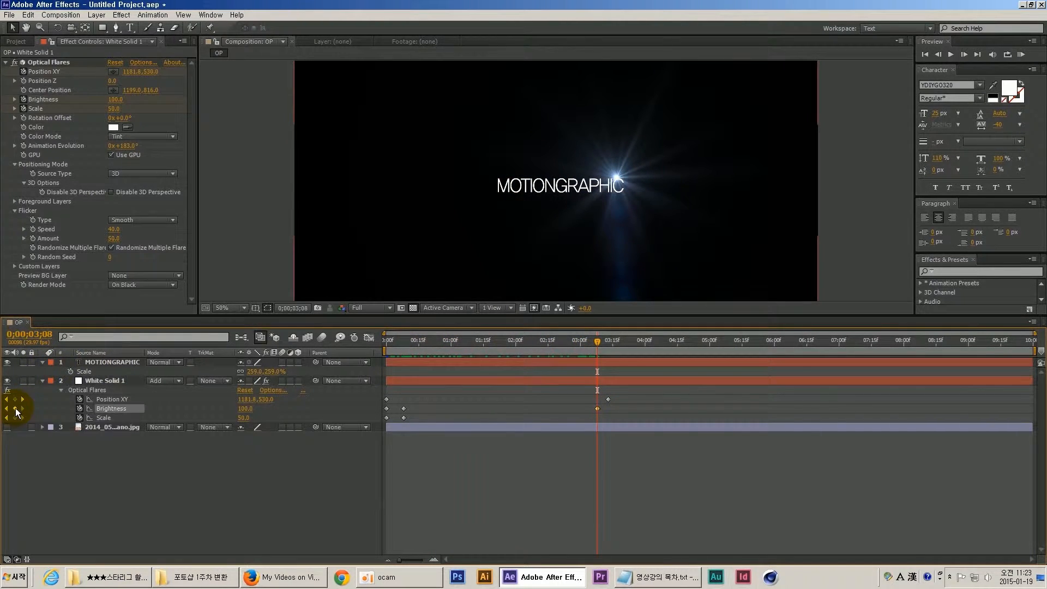
click(15, 418)
- Set the flare's Scale to 0 at 0;00;03;13
click(606, 339)
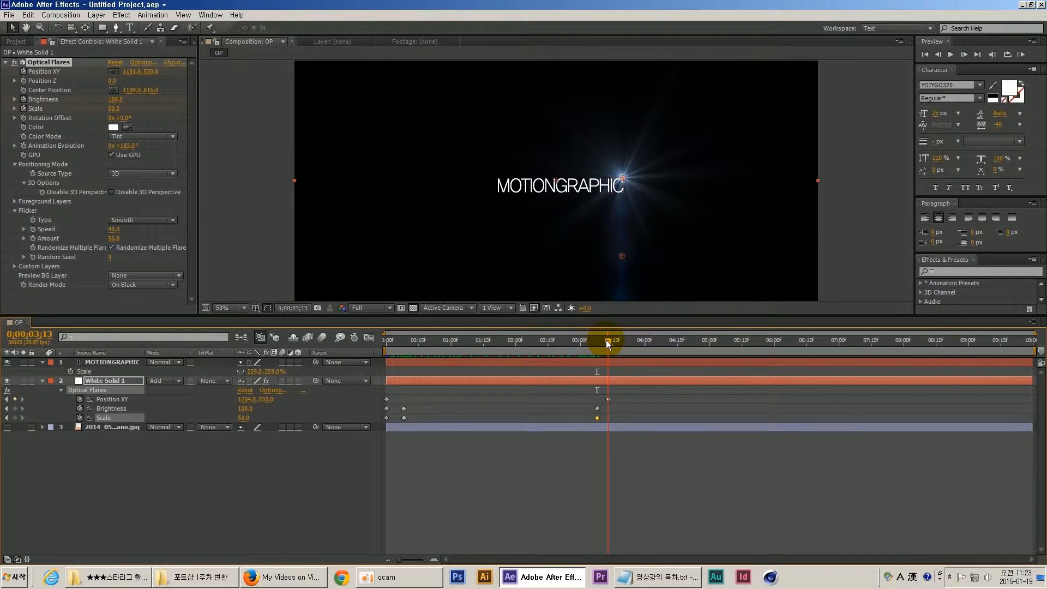
click(242, 418)
text(0)
key(Return)
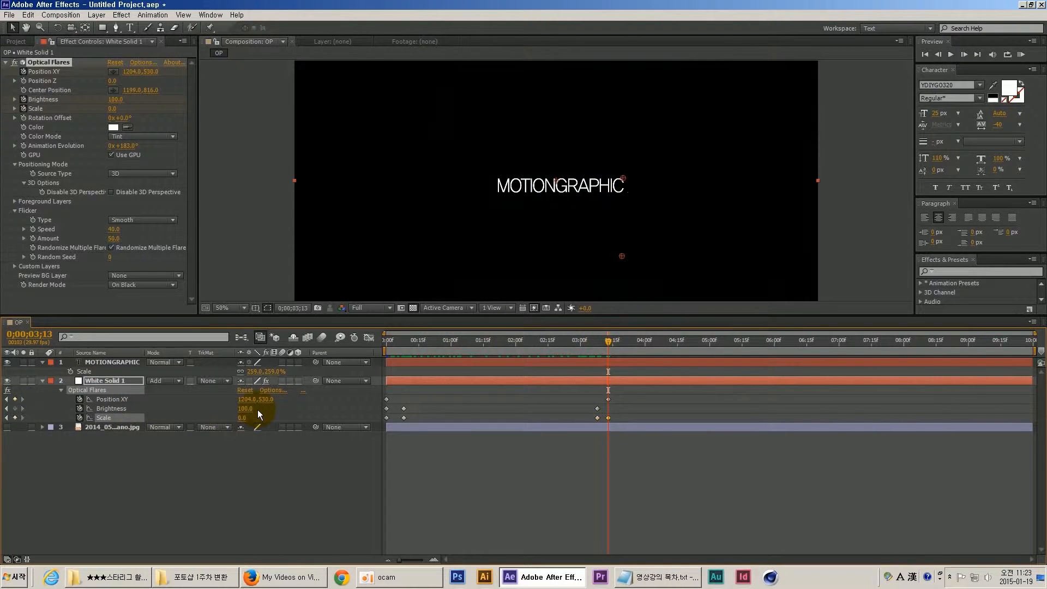
- Preview the start of the flare animation and set the flare's Scale keyframe at 0;00;00;08 to 100
drag(430, 339, 405, 339)
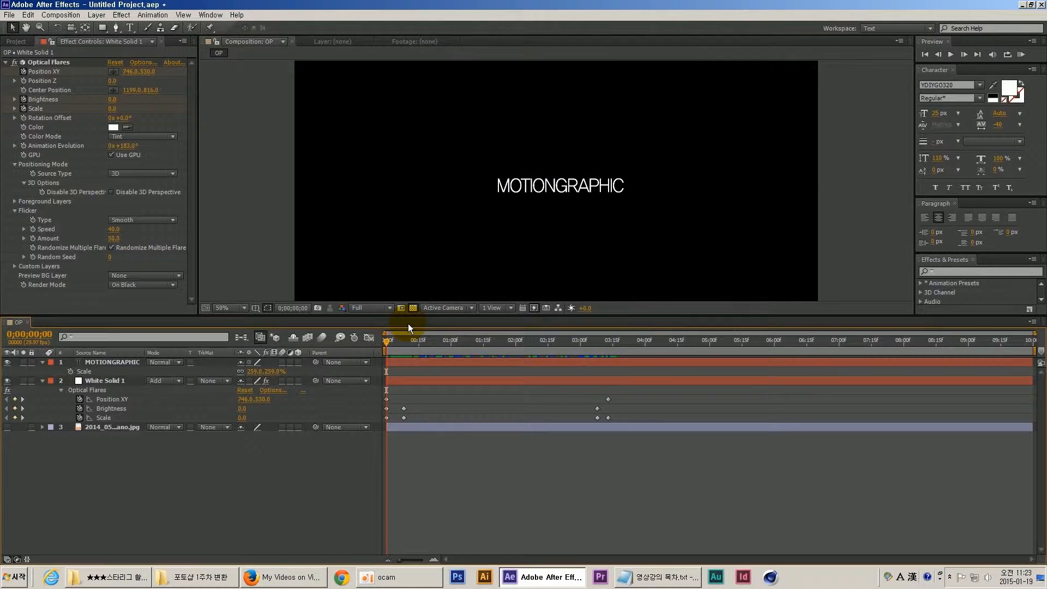
click(408, 325)
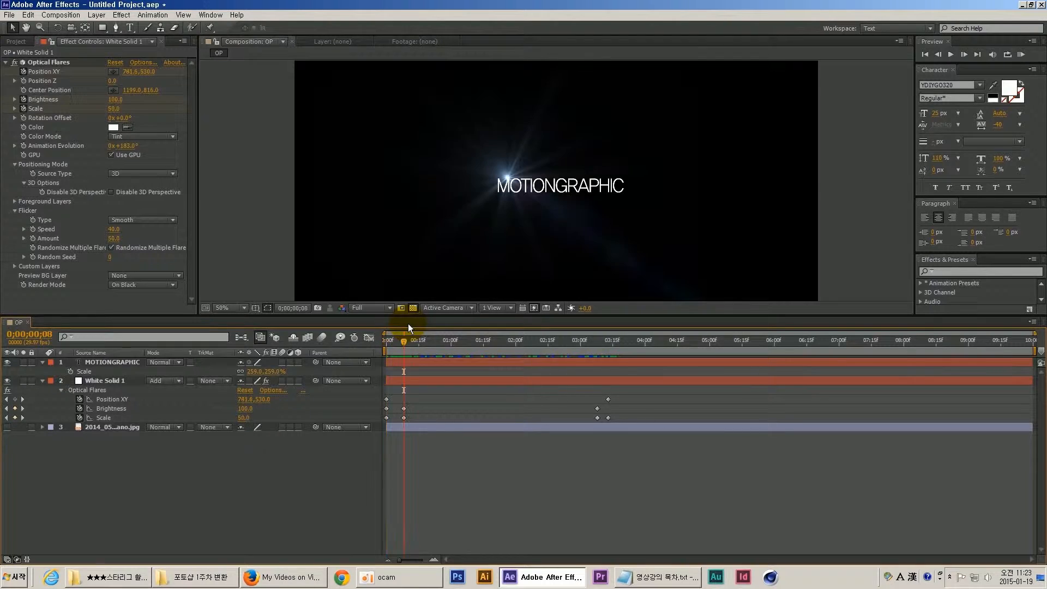
click(244, 419)
text(1)
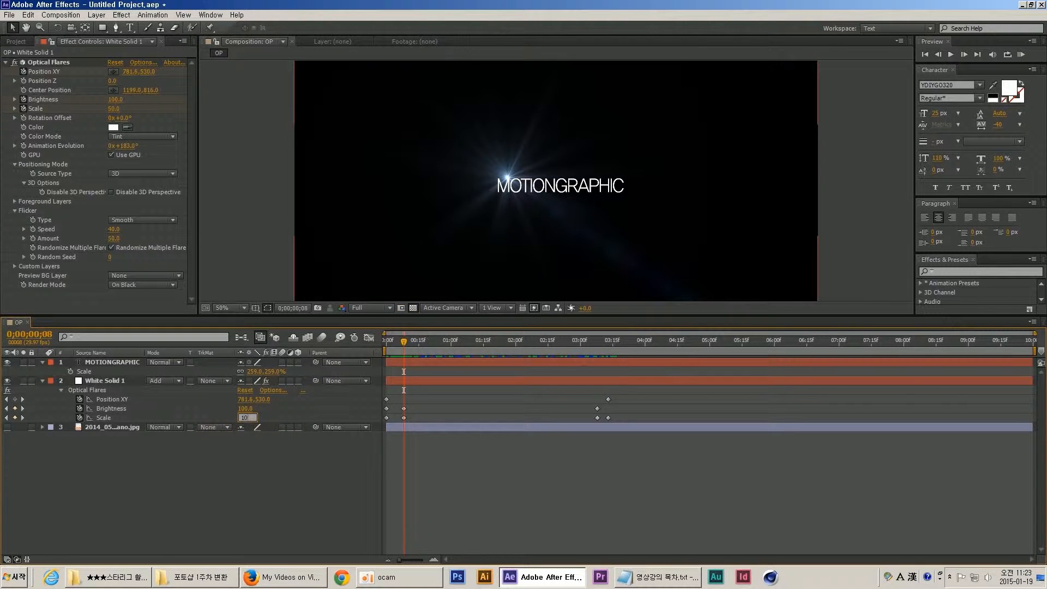
text(00)
key(Return)
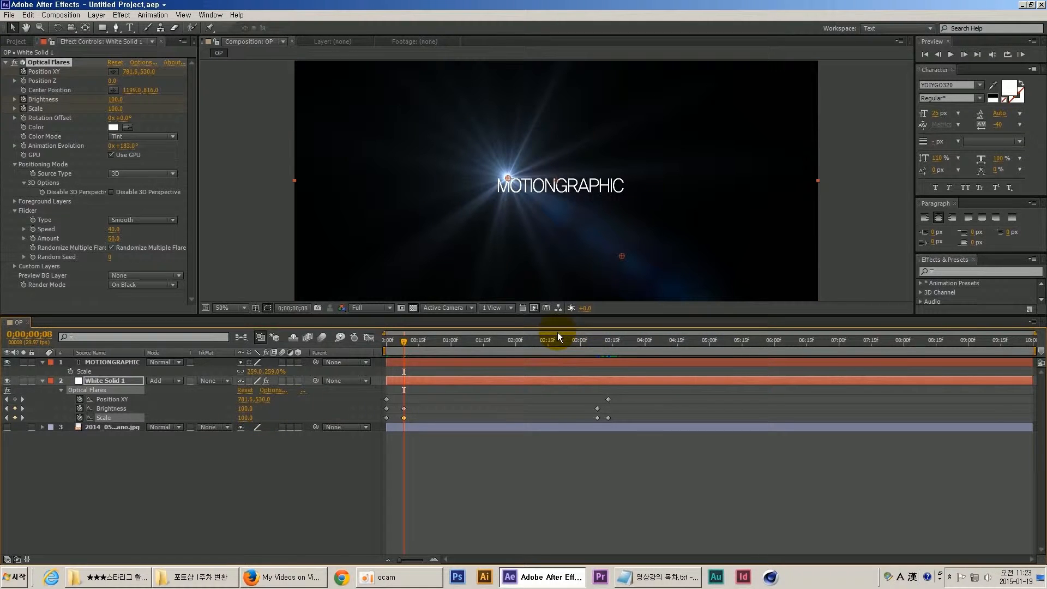
key(k)
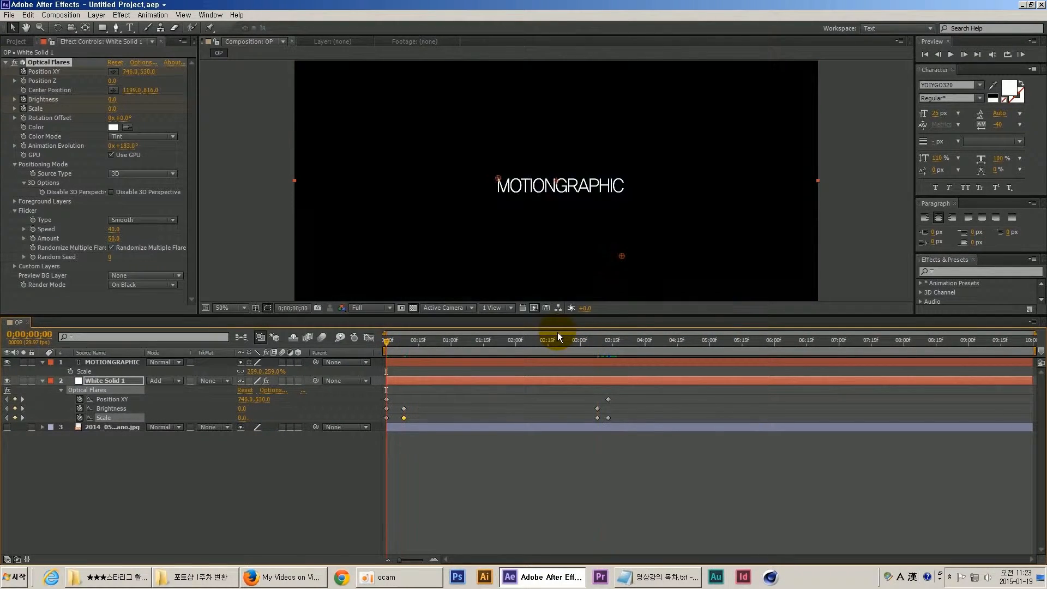
key(j)
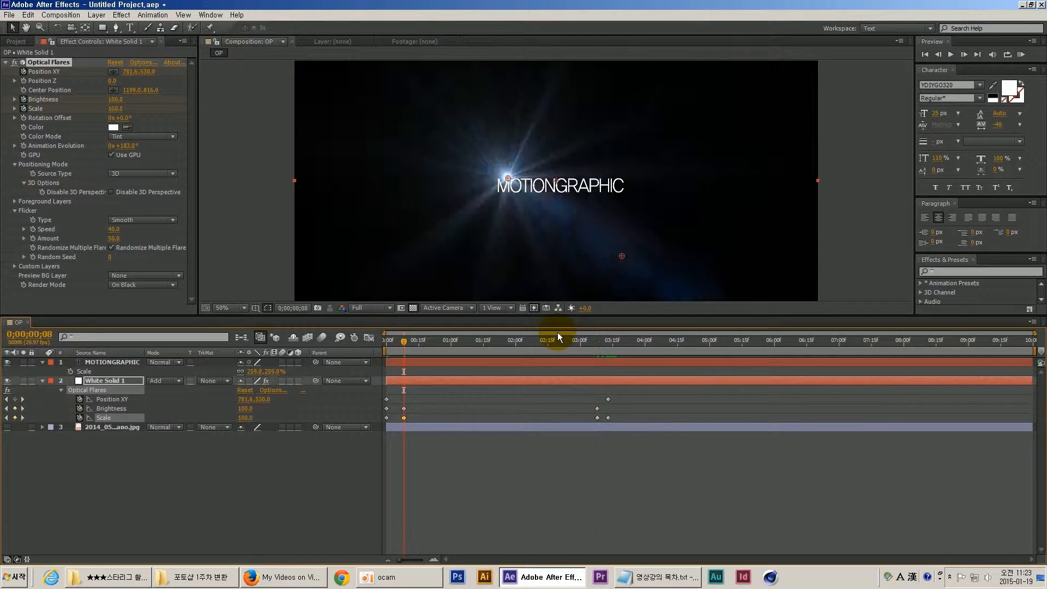
- Set the flare's Scale keyframe at 0;00;03;08 to 100
key(k)
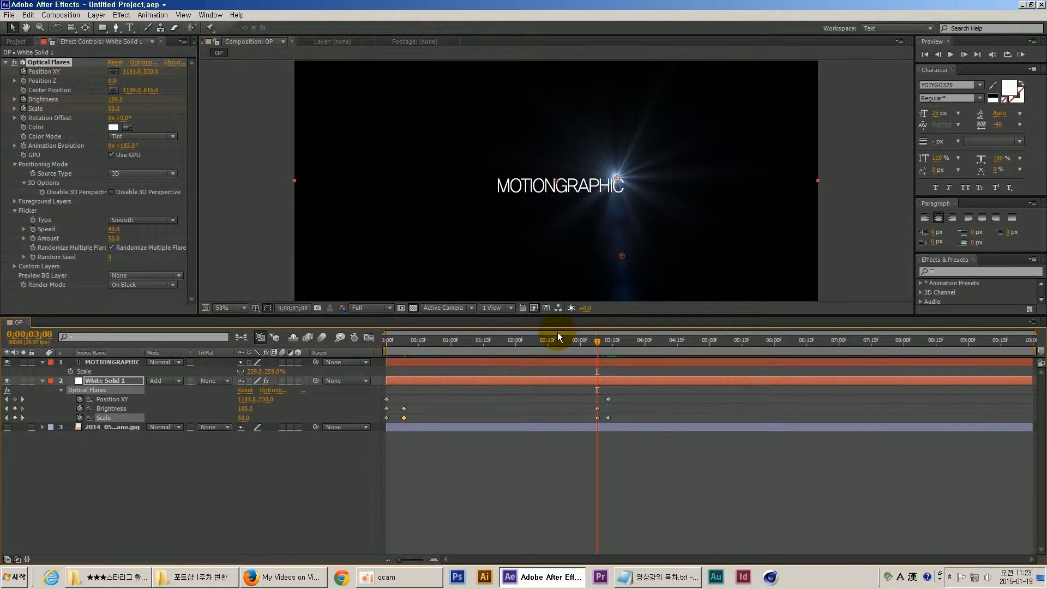
click(243, 419)
text(100)
key(Return)
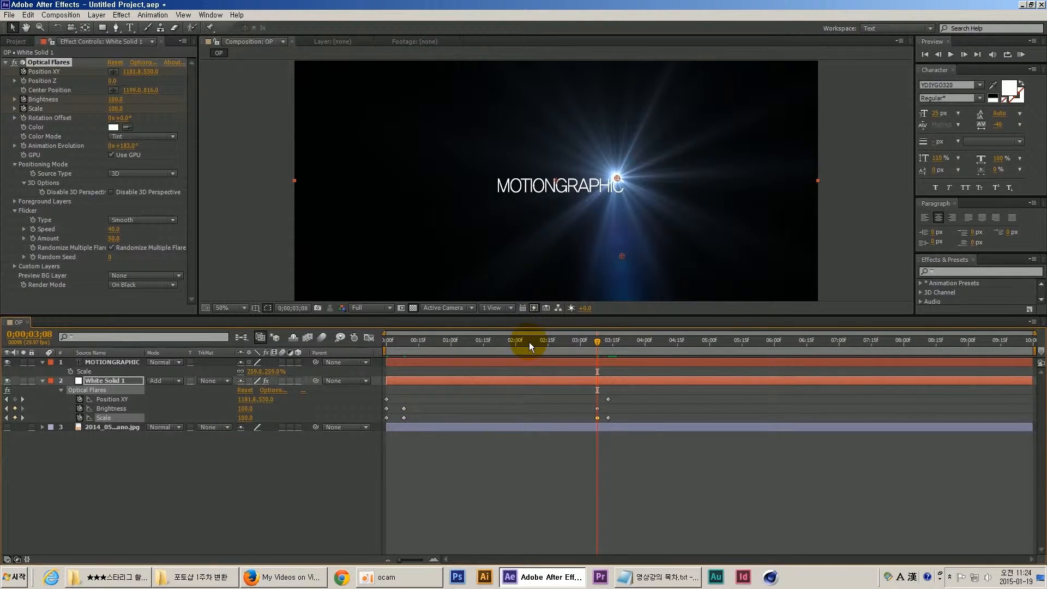
- Preview the flare sweep from the start of the composition and check the frames at its Brightness and Scale keyframes
key(Home)
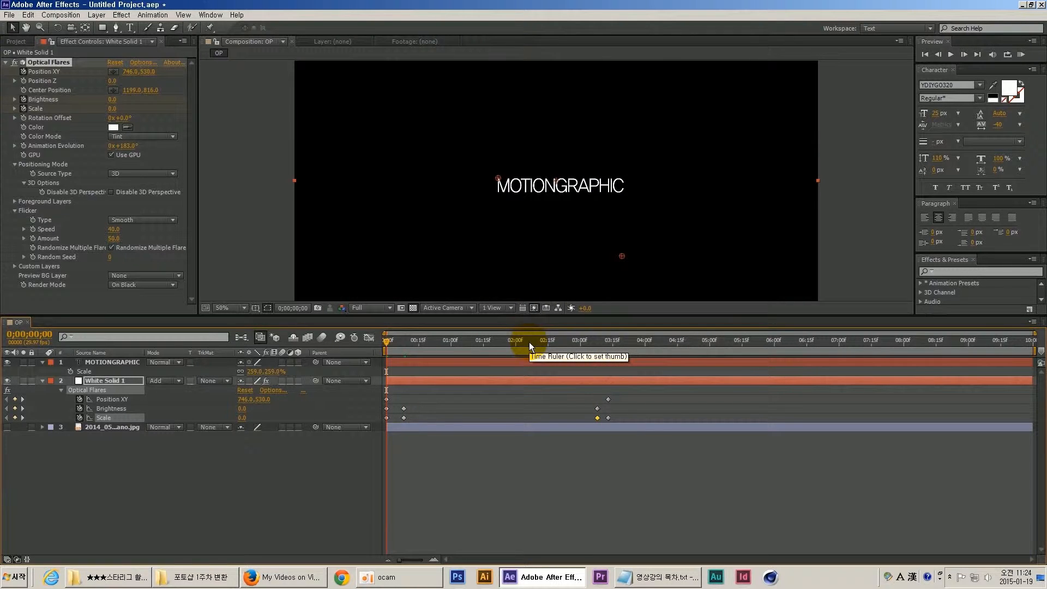
key(space)
key(space)
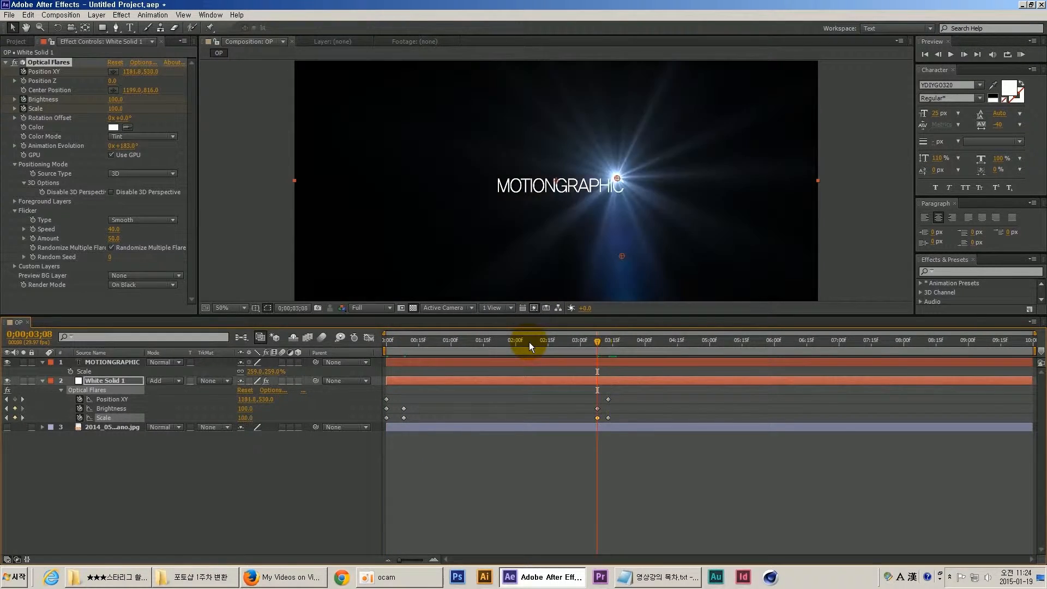
key(j)
key(k)
key(j)
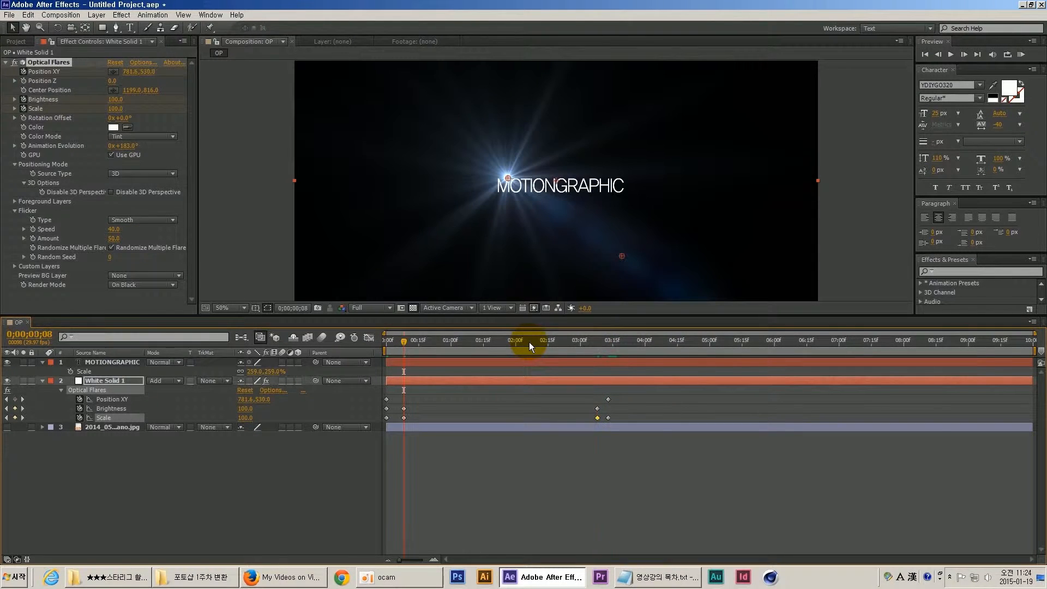
- Draw a rectangular mask around the MOTIONGRAPHIC text and place its Mask Path keyframe at 0;00;03;13
click(116, 362)
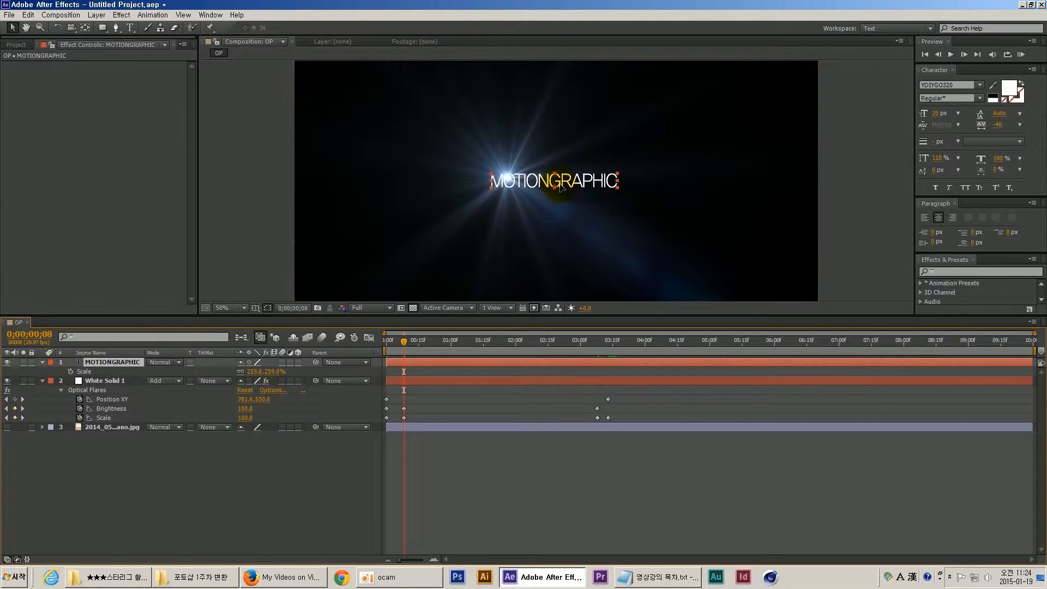
drag(405, 341, 385, 349)
click(102, 28)
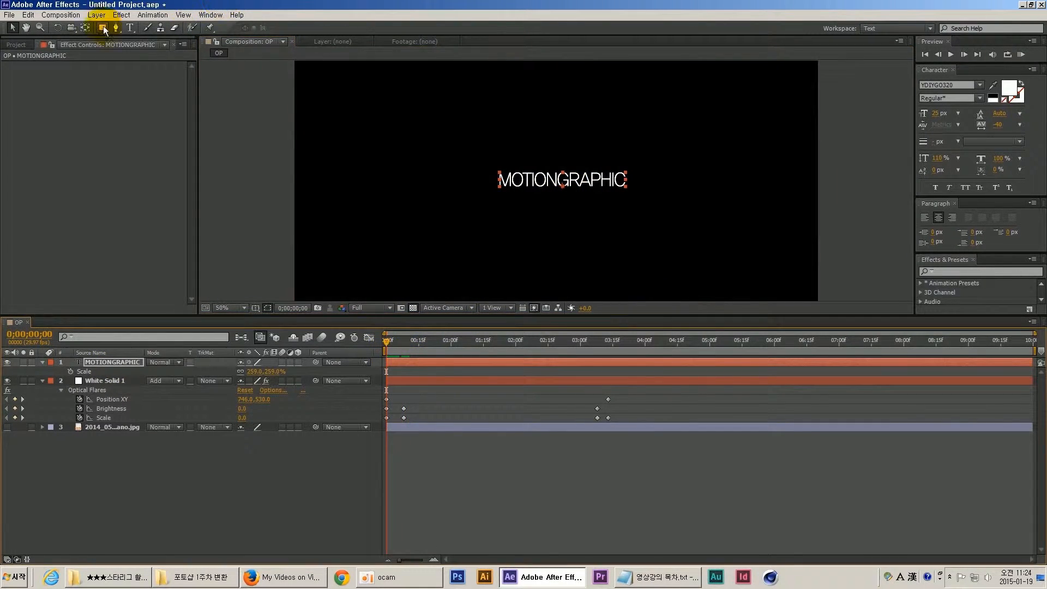
drag(445, 155, 629, 203)
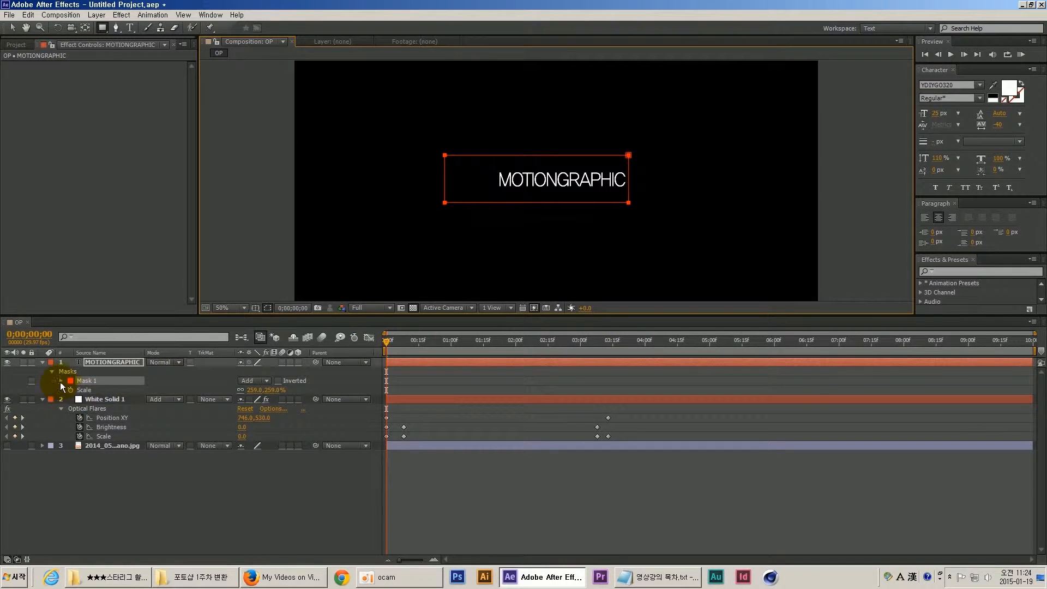
click(60, 380)
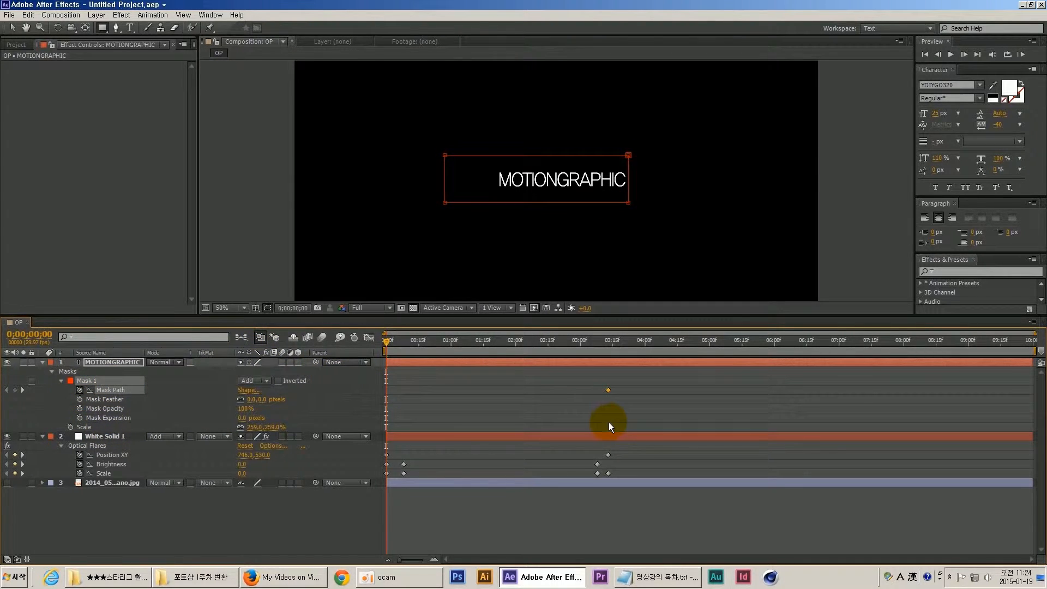
click(608, 345)
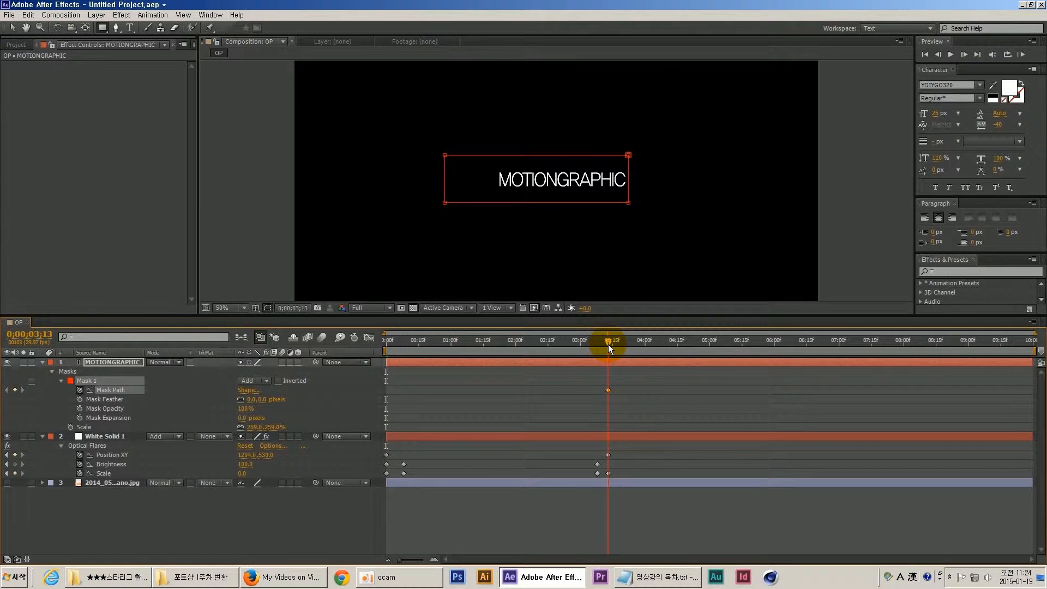
- At 0;00;00;01, narrow the text mask so its right edge sits just before the first letter M
drag(606, 345, 388, 350)
click(12, 27)
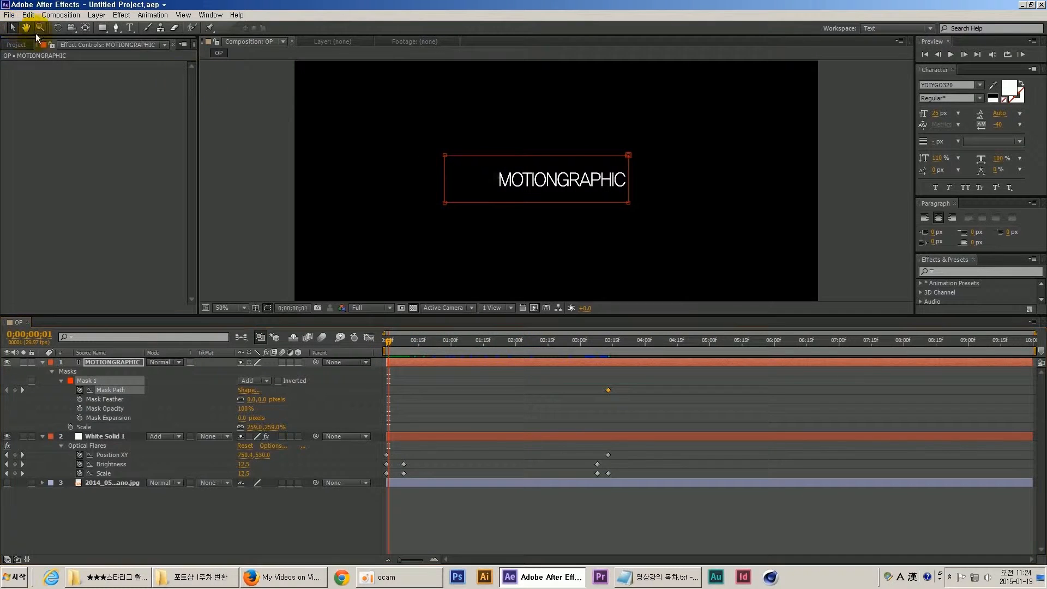
click(631, 157)
drag(629, 179, 500, 180)
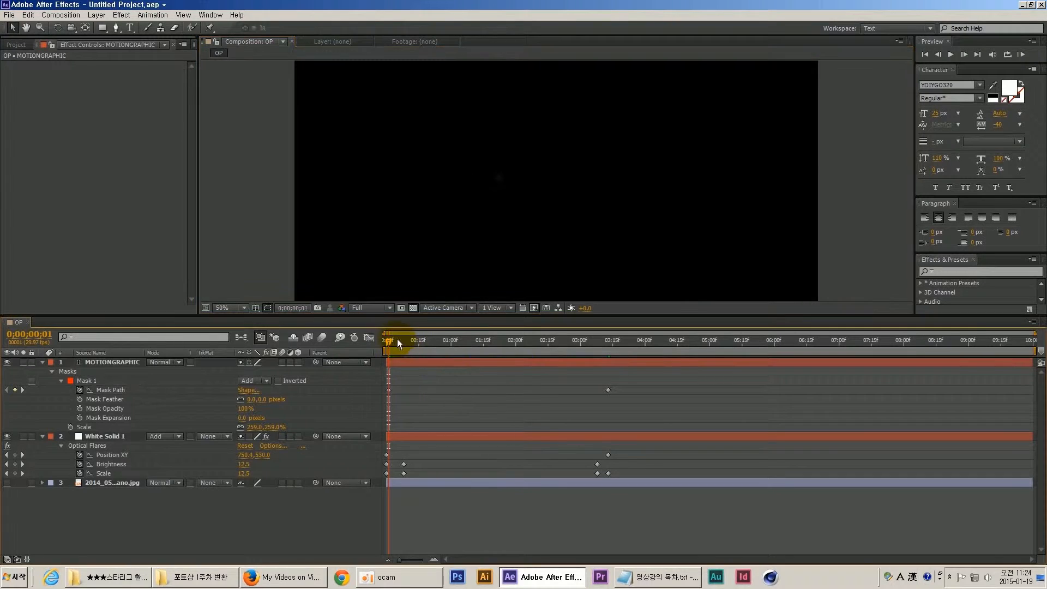
- Set the text mask's Mask Feather to 23 pixels and check the reveal against the moving flare
drag(397, 339, 453, 390)
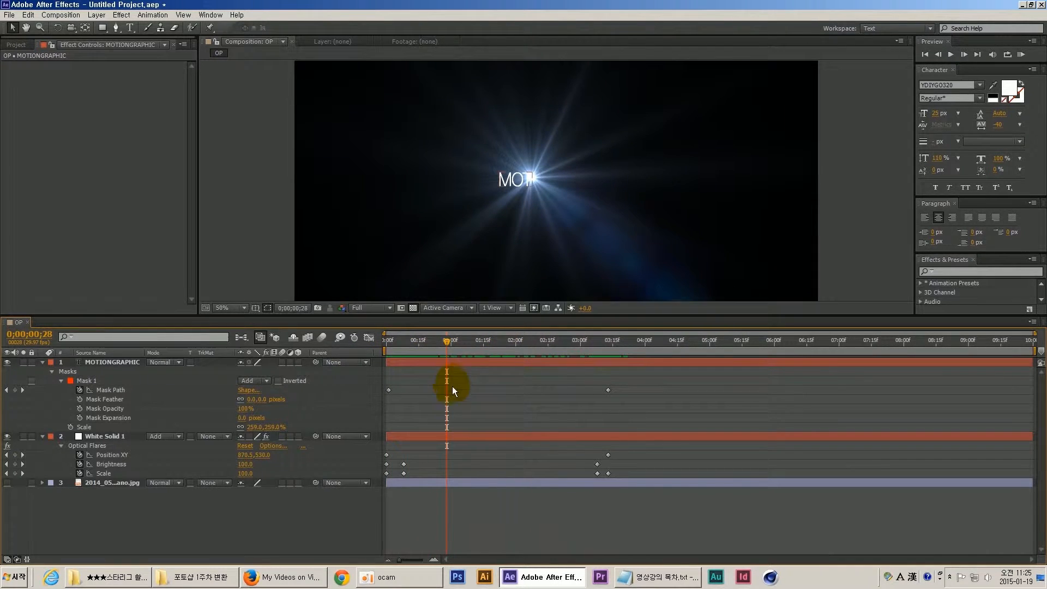
click(109, 399)
drag(252, 400, 265, 400)
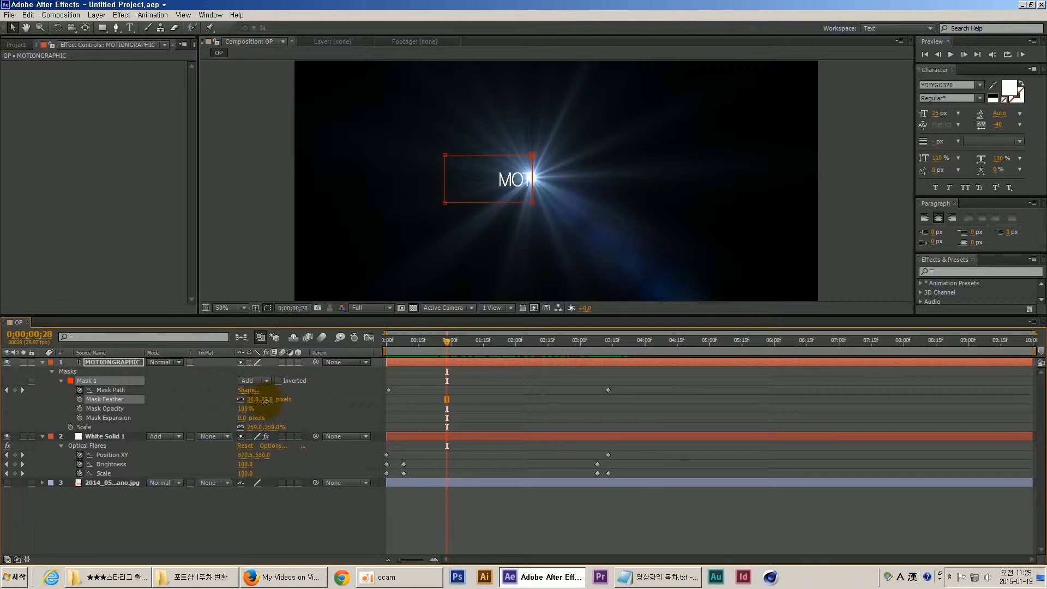
click(509, 409)
drag(437, 341, 544, 349)
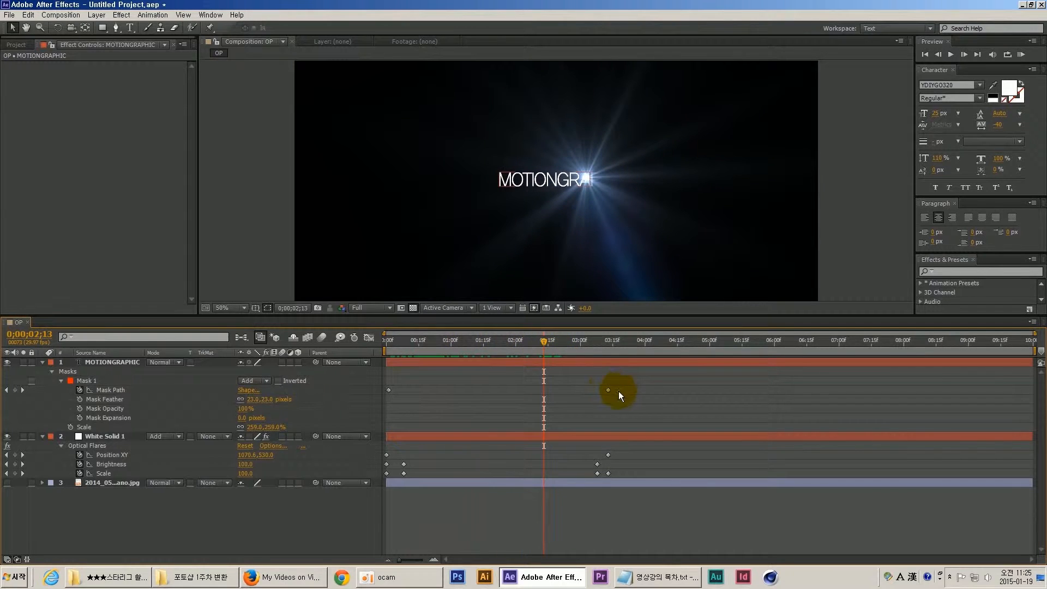
- At 0;00;00;00, shift the mask slightly left, clear of the text, and delete the Mask Path keyframe at 0;00;00;01
mouse_move(609, 389)
mouse_down()
mouse_move(618, 391)
mouse_move(587, 395)
mouse_move(608, 397)
mouse_up()
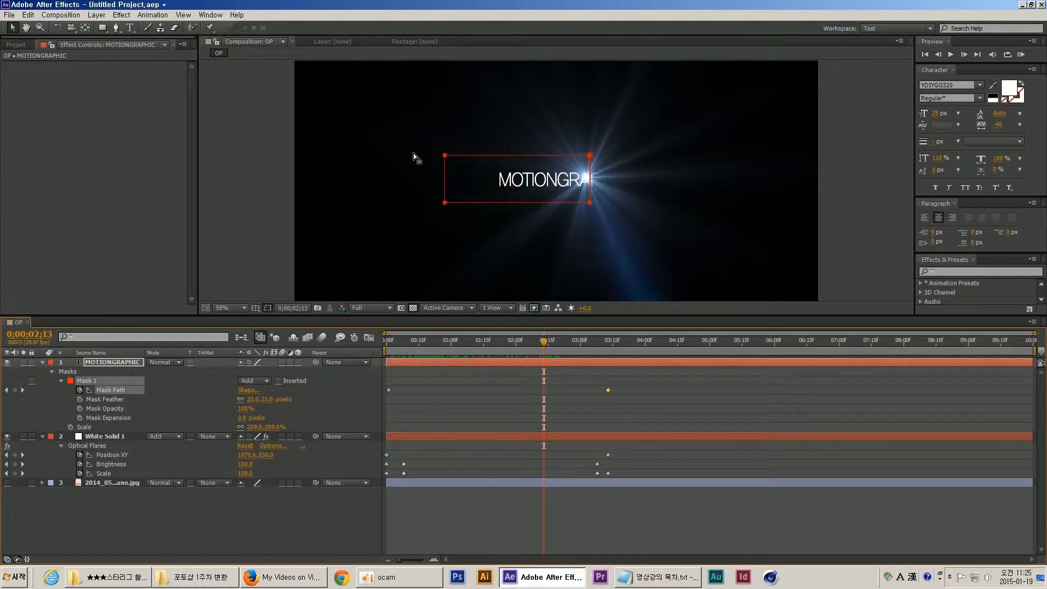
click(388, 348)
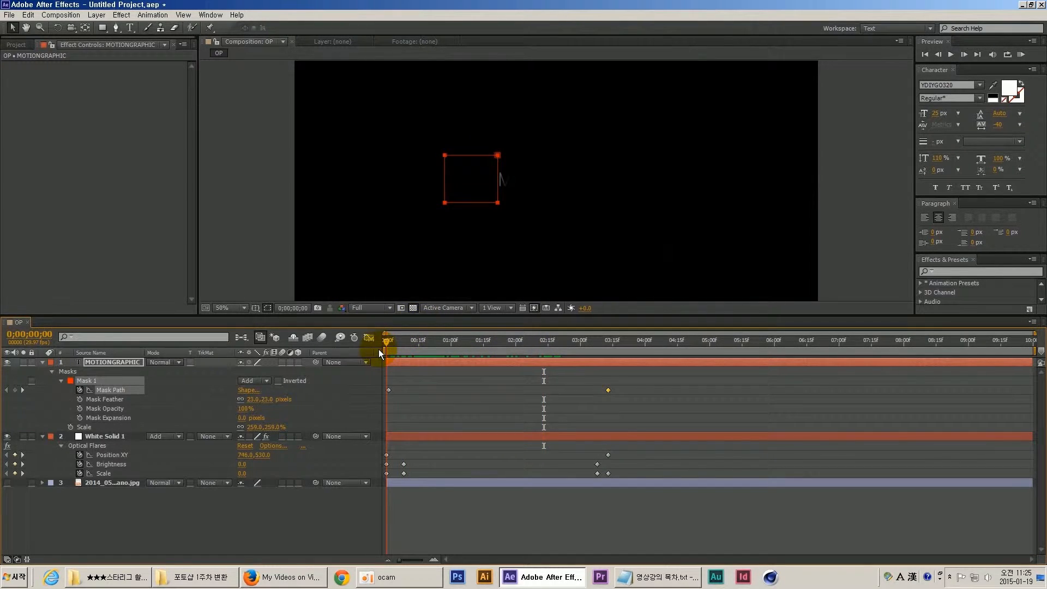
double_click(498, 156)
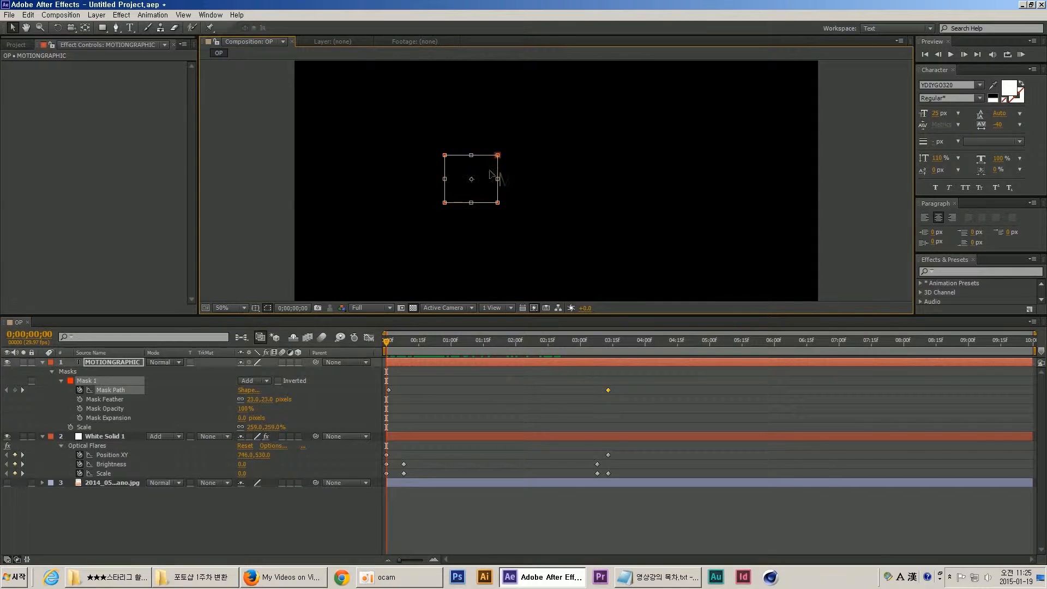
drag(488, 177, 478, 177)
click(474, 371)
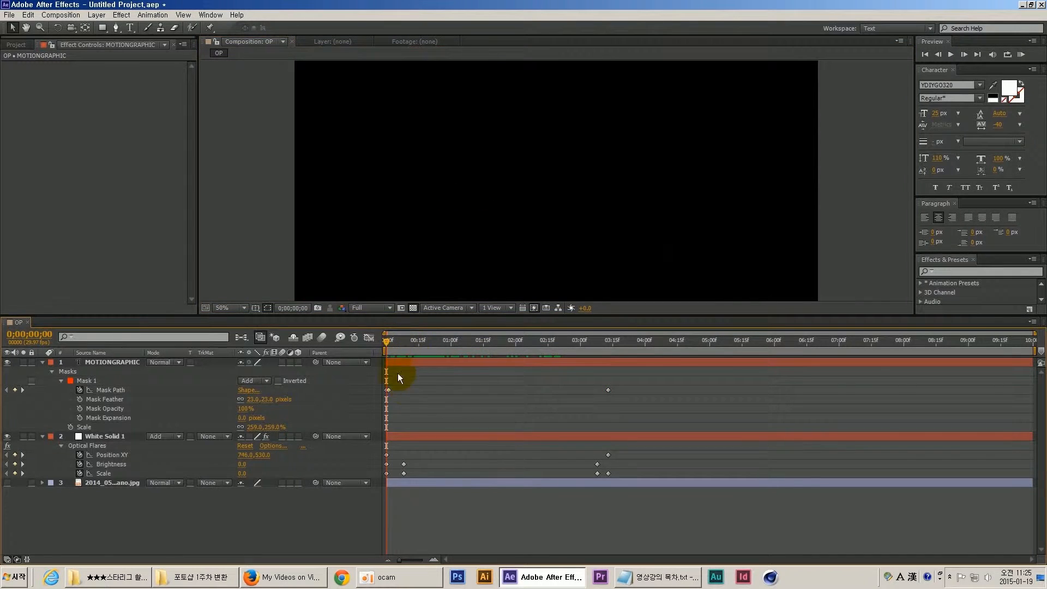
click(389, 390)
key(Delete)
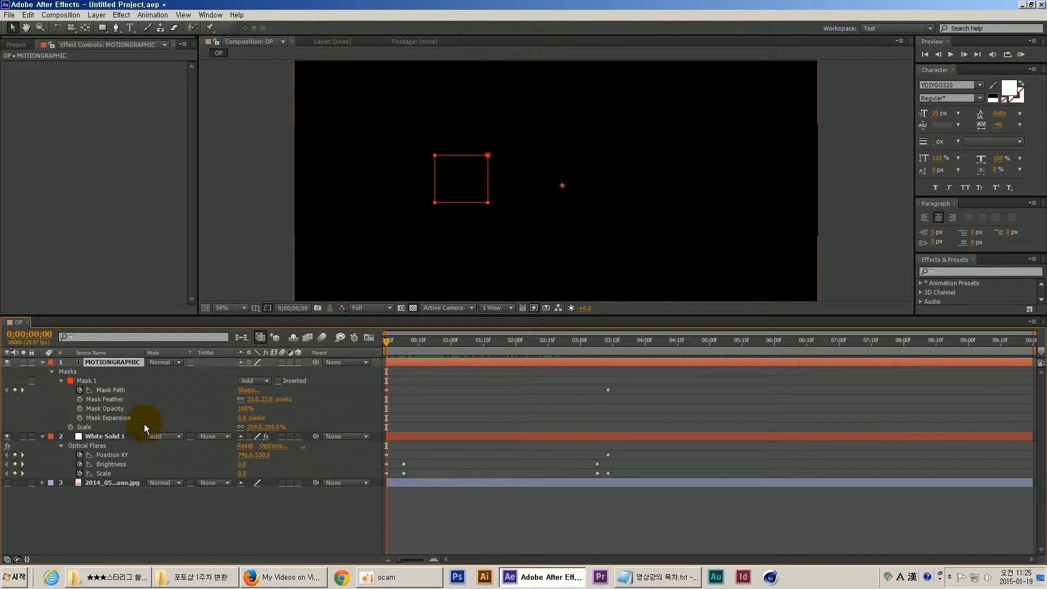
- Preview the masked text reveal together with the flare sweep across the timeline
click(136, 419)
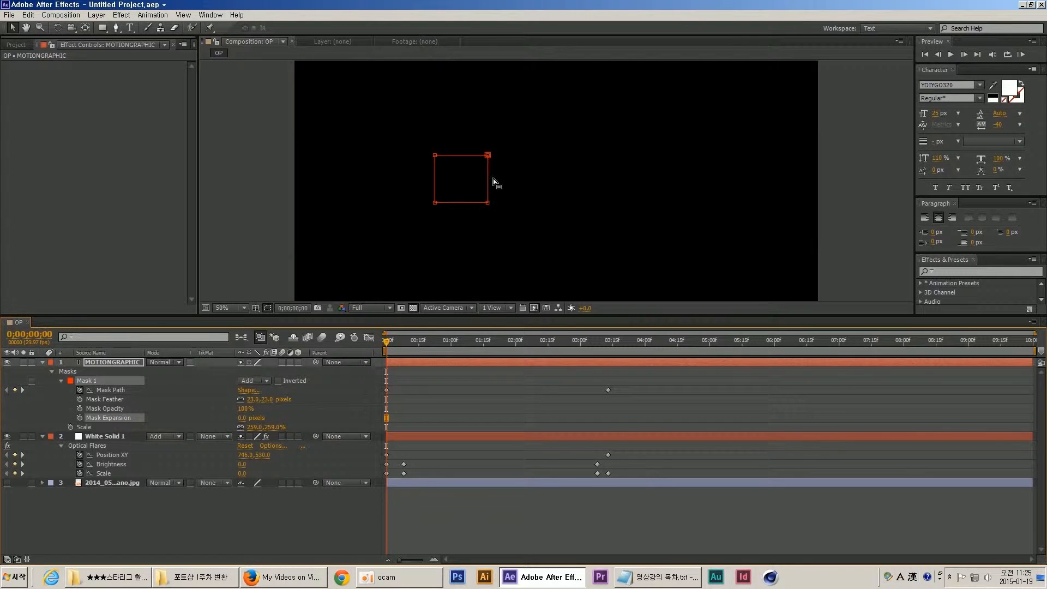
drag(390, 345, 629, 342)
key(ctrl+z)
click(676, 395)
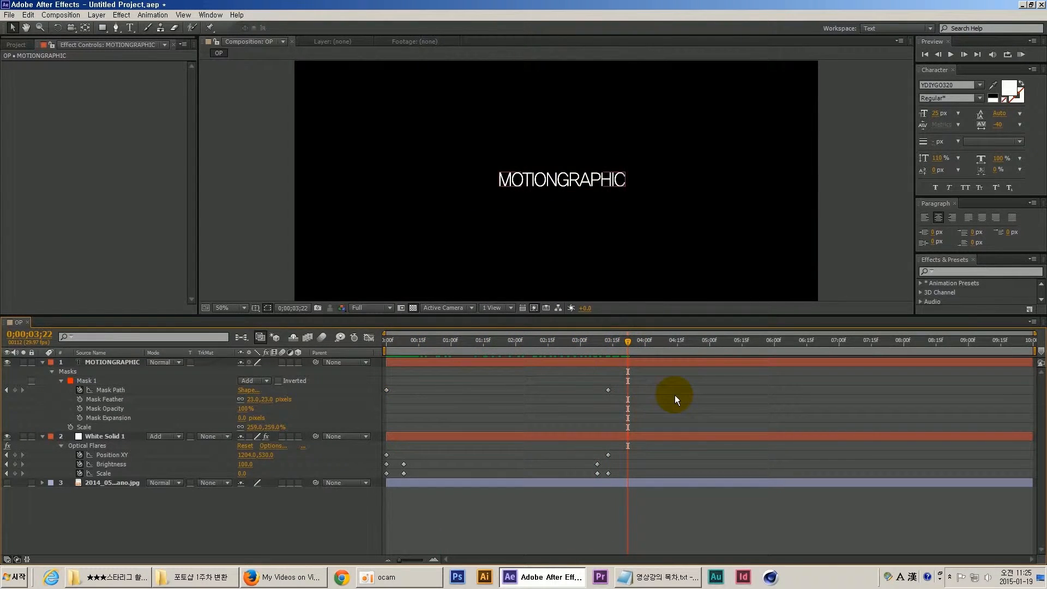
key(space)
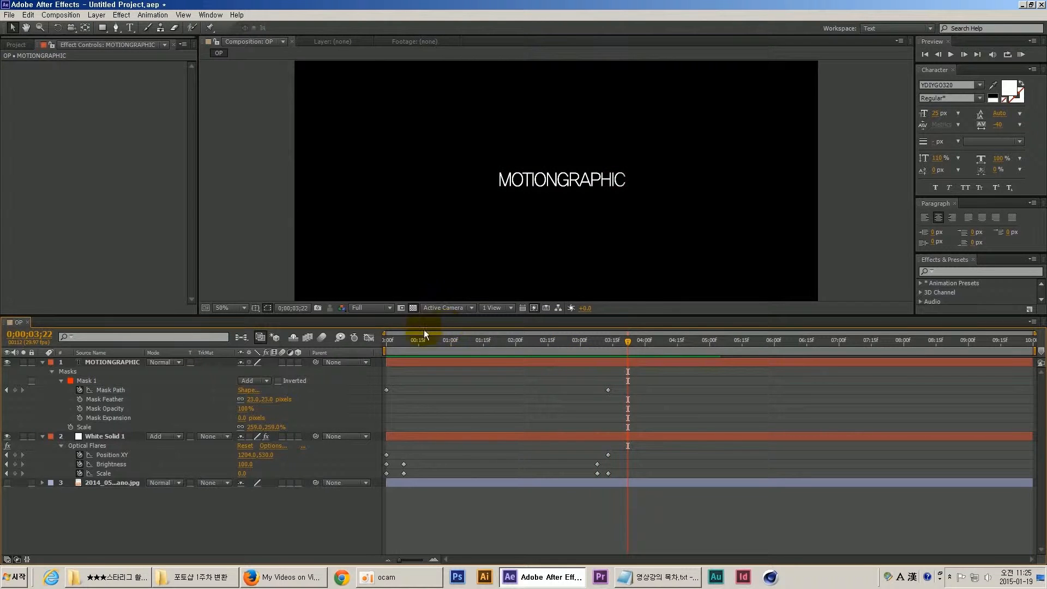
drag(424, 337, 531, 344)
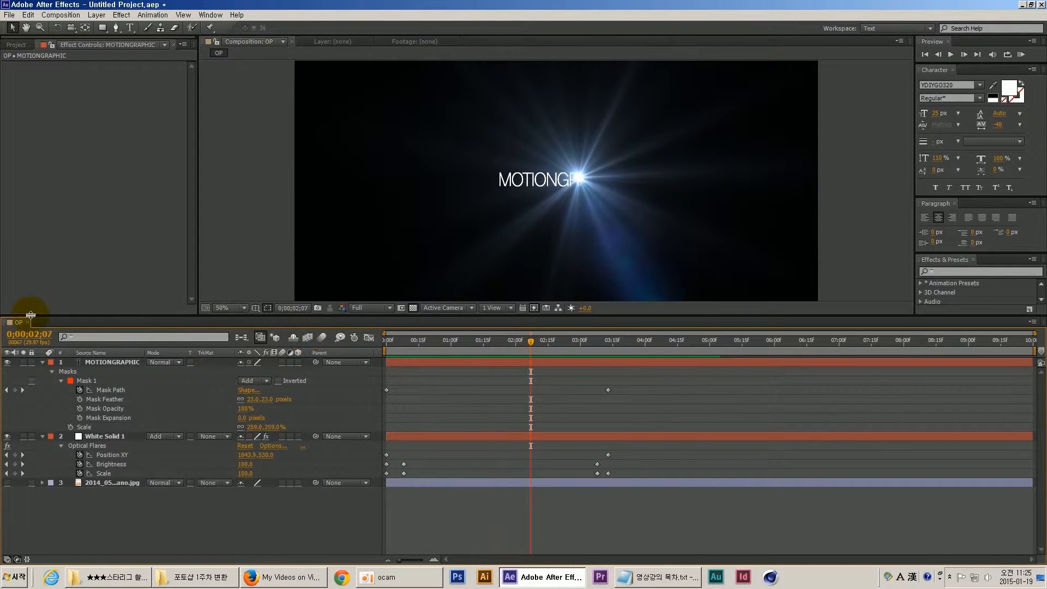
- Review the Optical Flares settings of the White Solid 1 layer
click(16, 44)
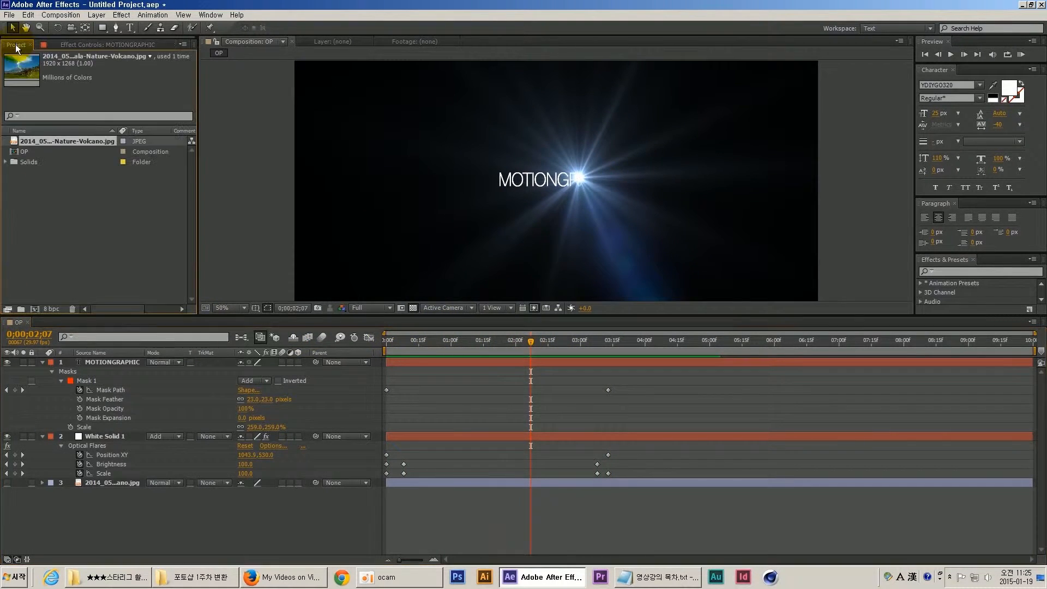
click(82, 45)
click(109, 435)
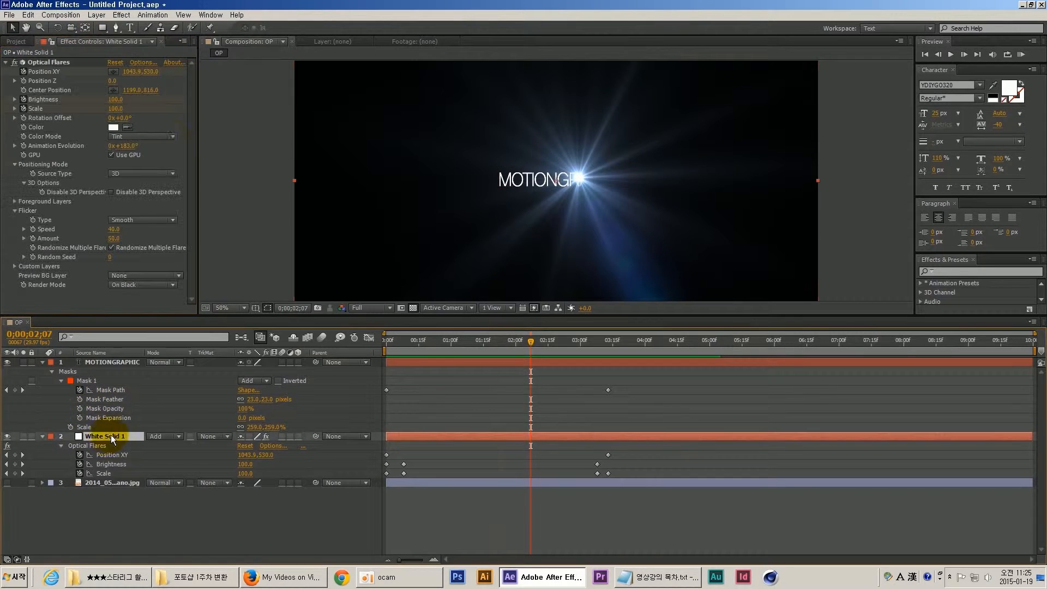
click(192, 238)
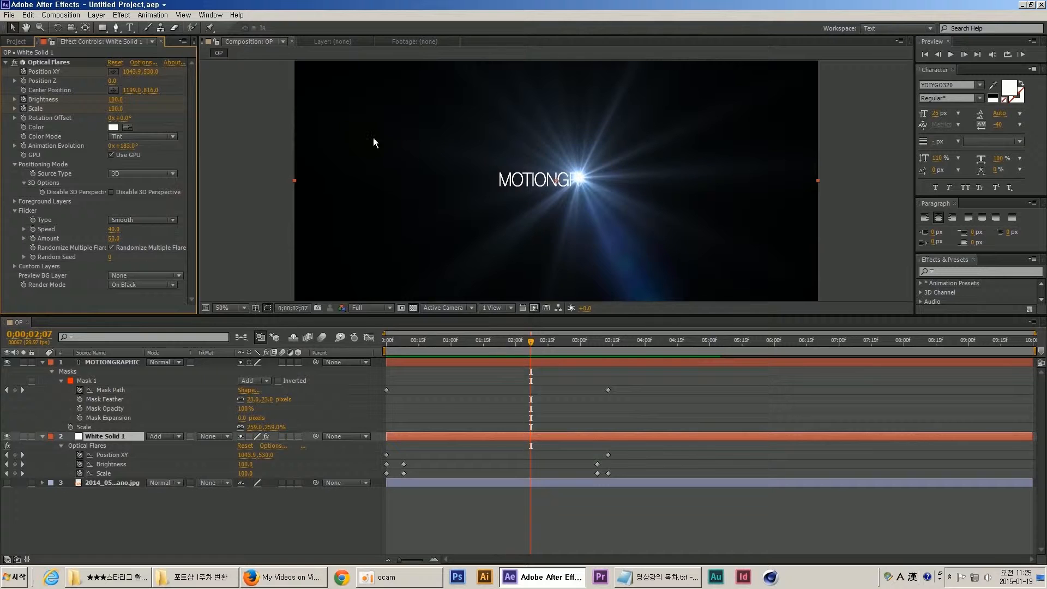
- Show the volcano photo layer and hide the MOTIONGRAPHIC text and White Solid 1 layers
click(7, 482)
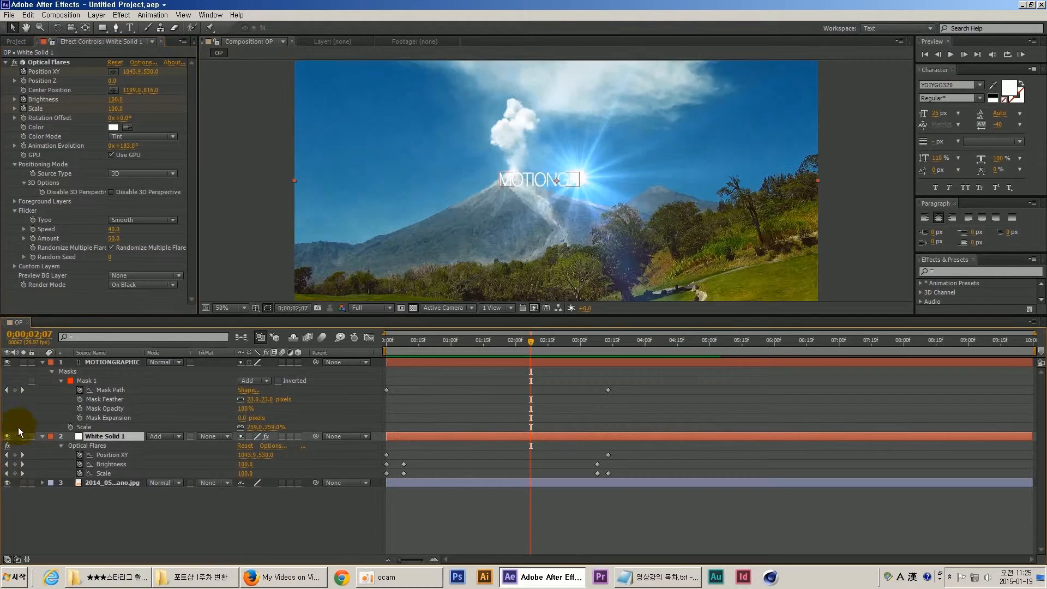
click(8, 363)
click(7, 436)
click(123, 508)
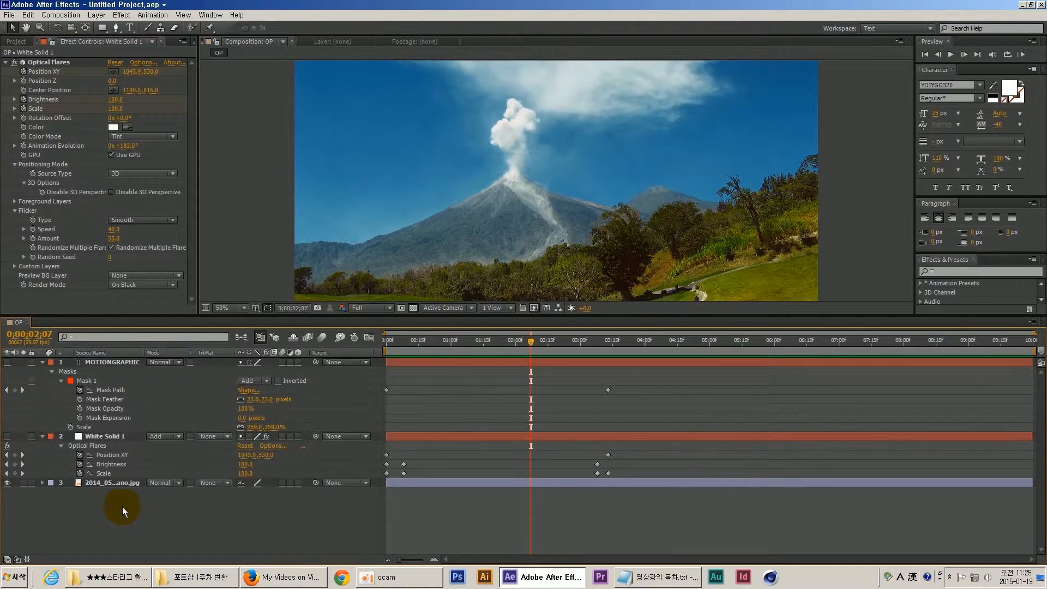
- Create a new white 1920 x 1080 px solid and apply the Optical Flares effect to it
key(ctrl+y)
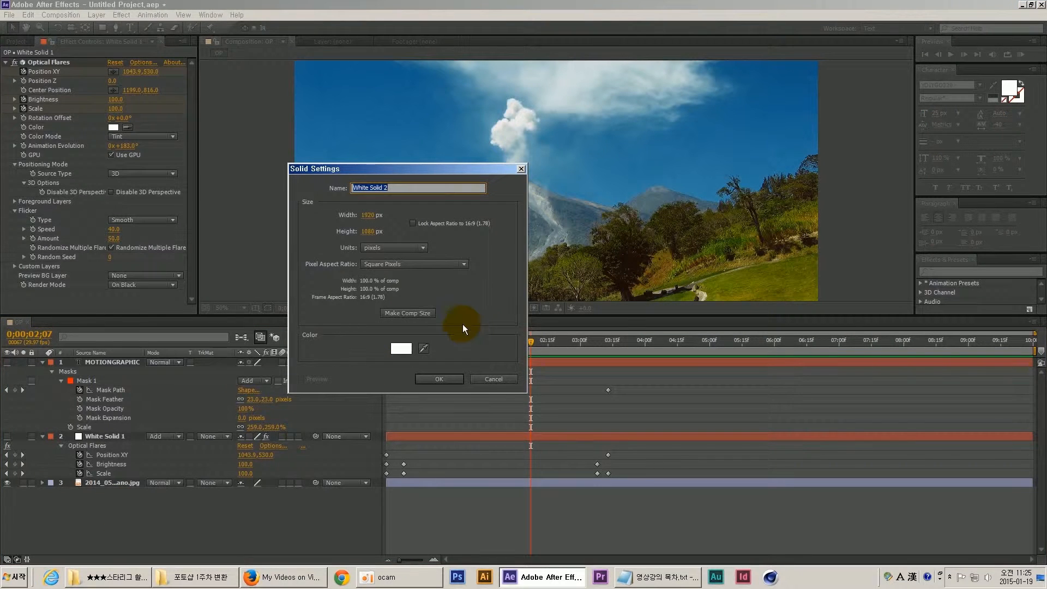
click(439, 378)
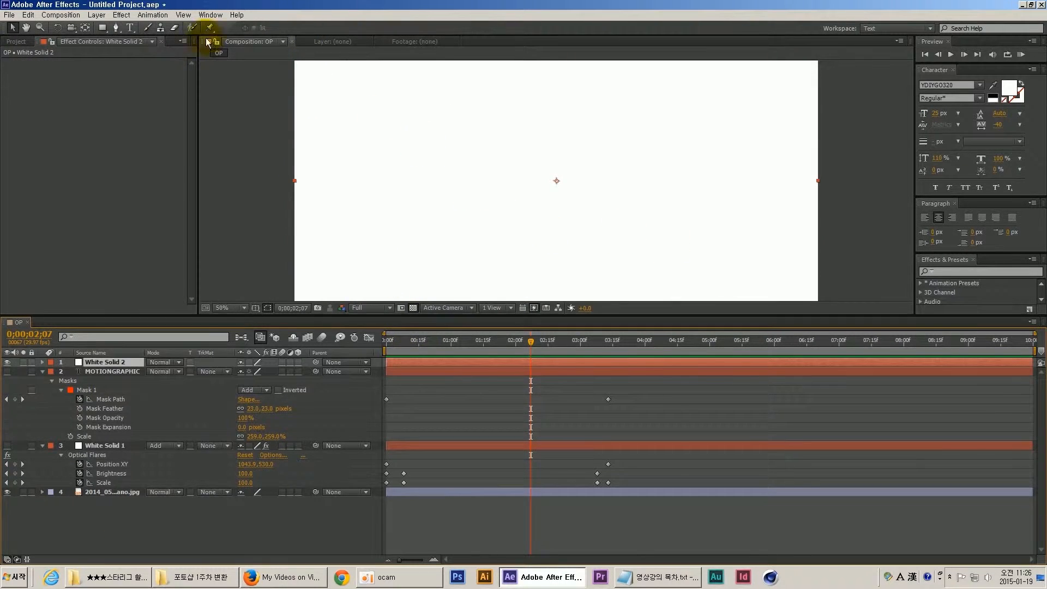
click(117, 15)
mouse_move(207, 427)
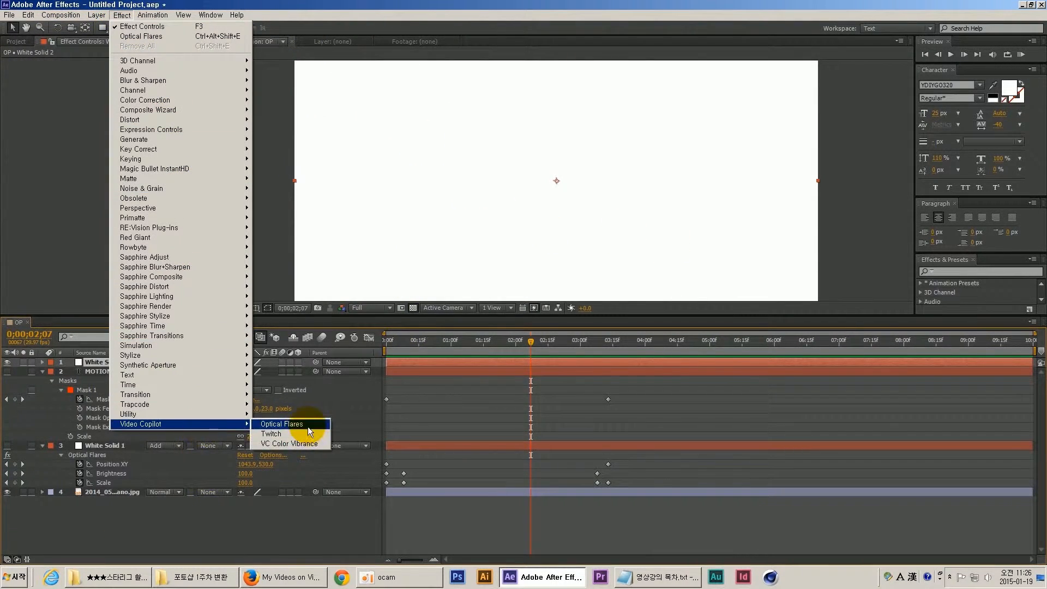
click(306, 426)
- Move the new flare just beyond the frame's left edge, to about -58, 542, and set its layer's blending mode to Add
drag(299, 143, 277, 179)
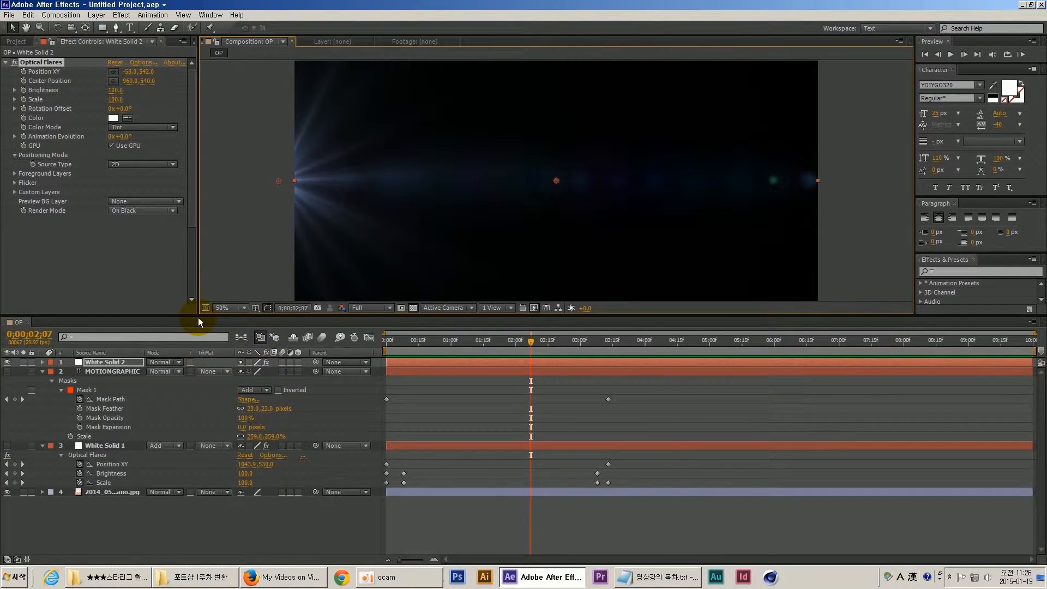
click(170, 360)
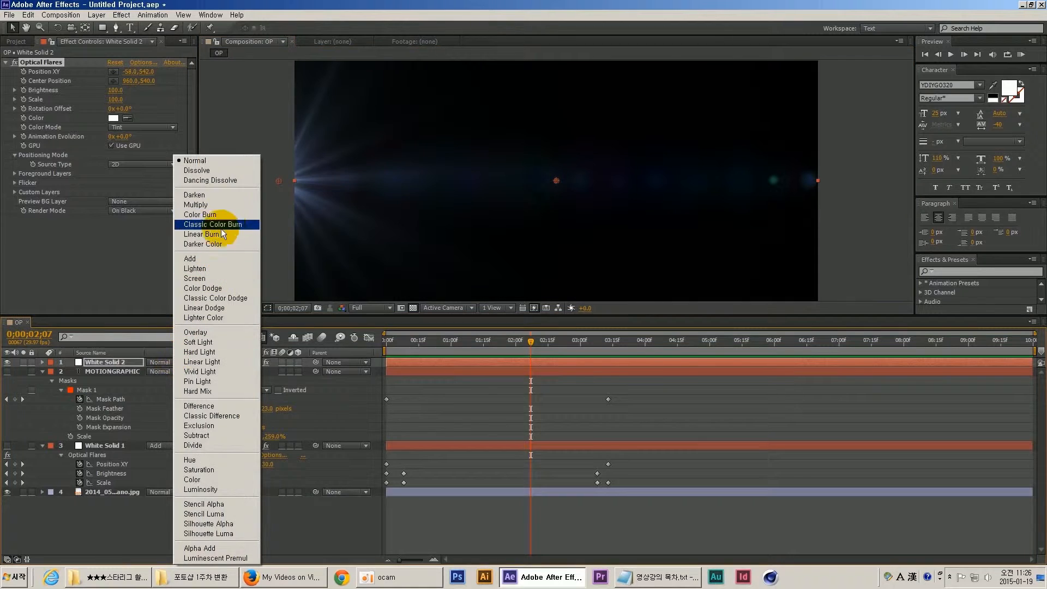
click(212, 259)
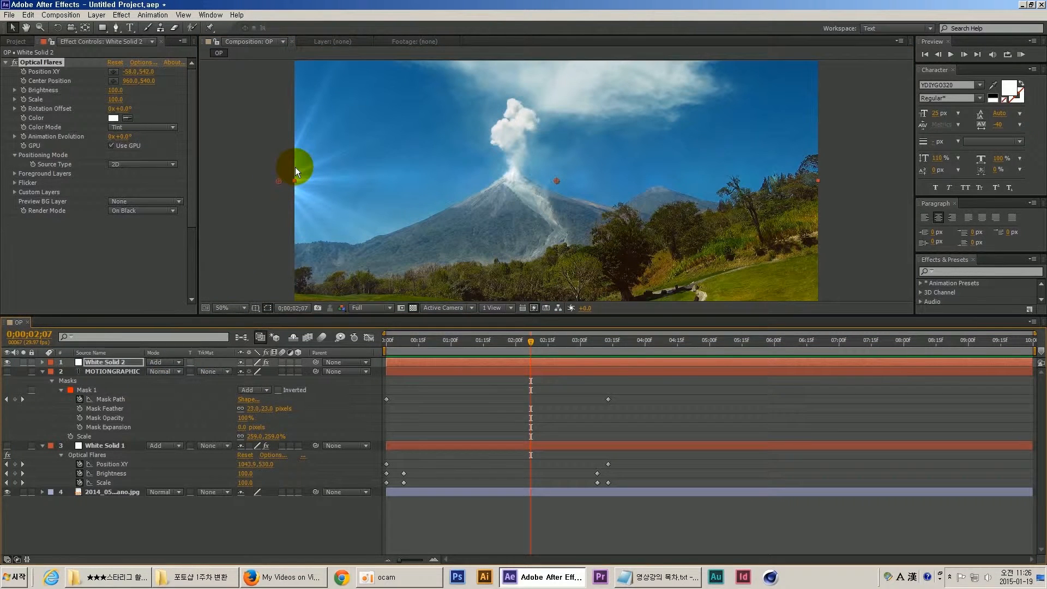
- Try enlarging the flare beside the frame's left edge up to a Scale of 2000, and restore its Scale to 100
key(comma)
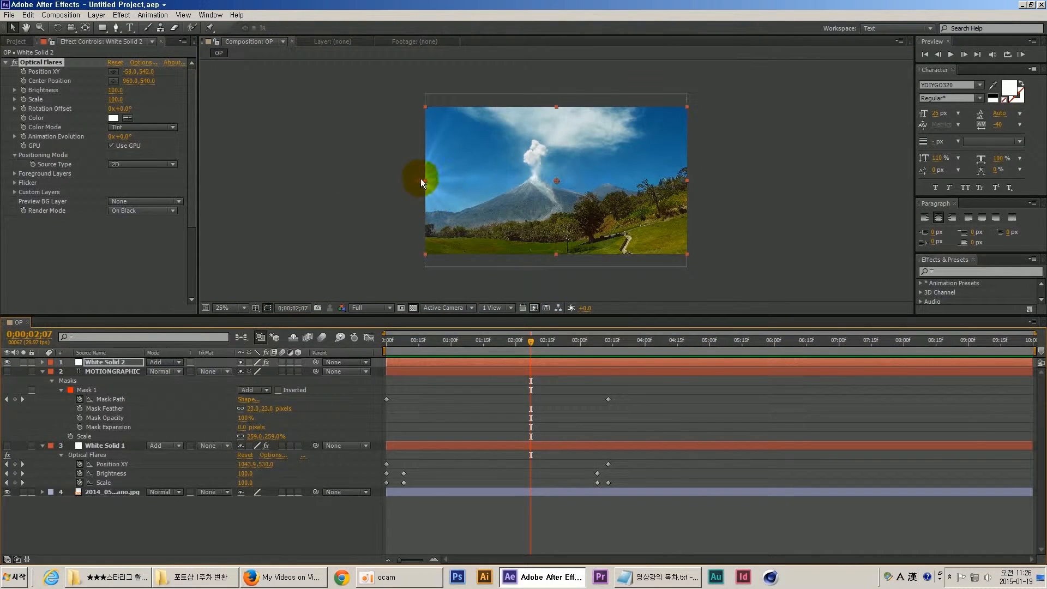
drag(417, 180, 414, 181)
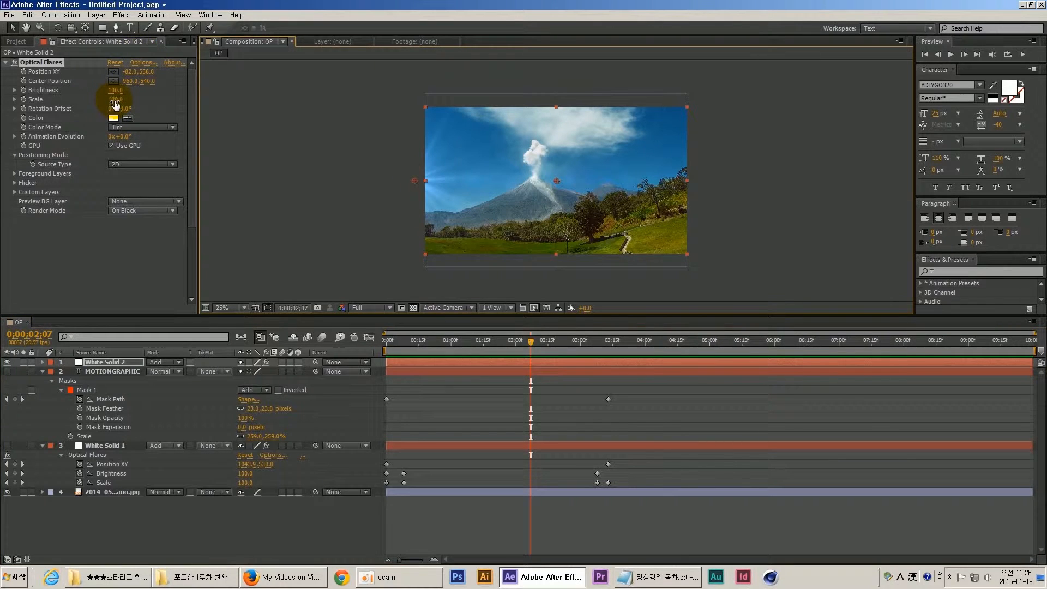
mouse_move(115, 104)
mouse_down()
mouse_move(145, 102)
mouse_move(115, 100)
mouse_move(130, 100)
mouse_up()
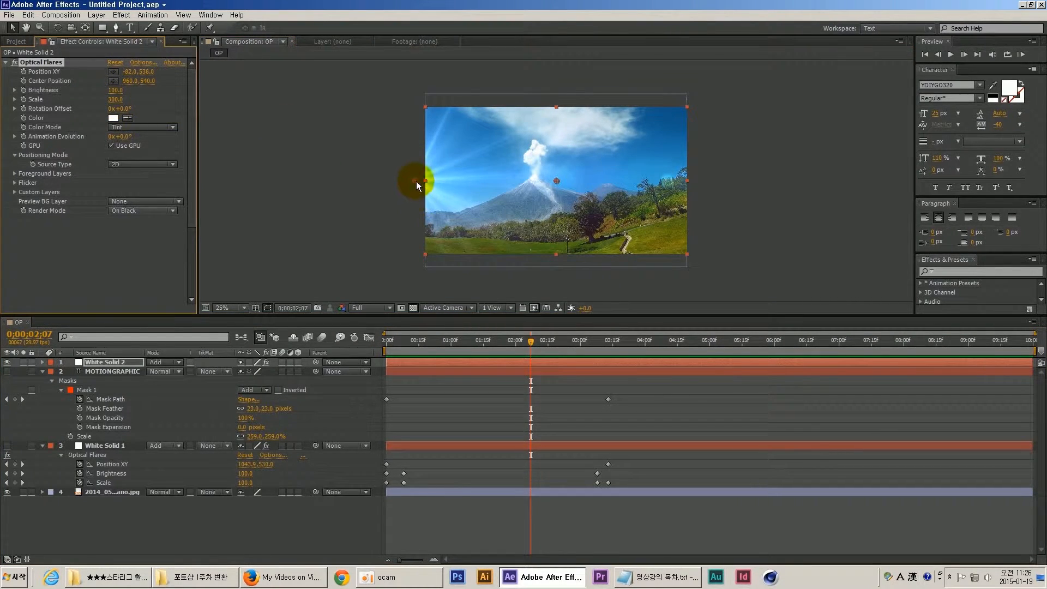
mouse_move(417, 181)
mouse_down()
mouse_move(526, 185)
mouse_move(420, 174)
mouse_up()
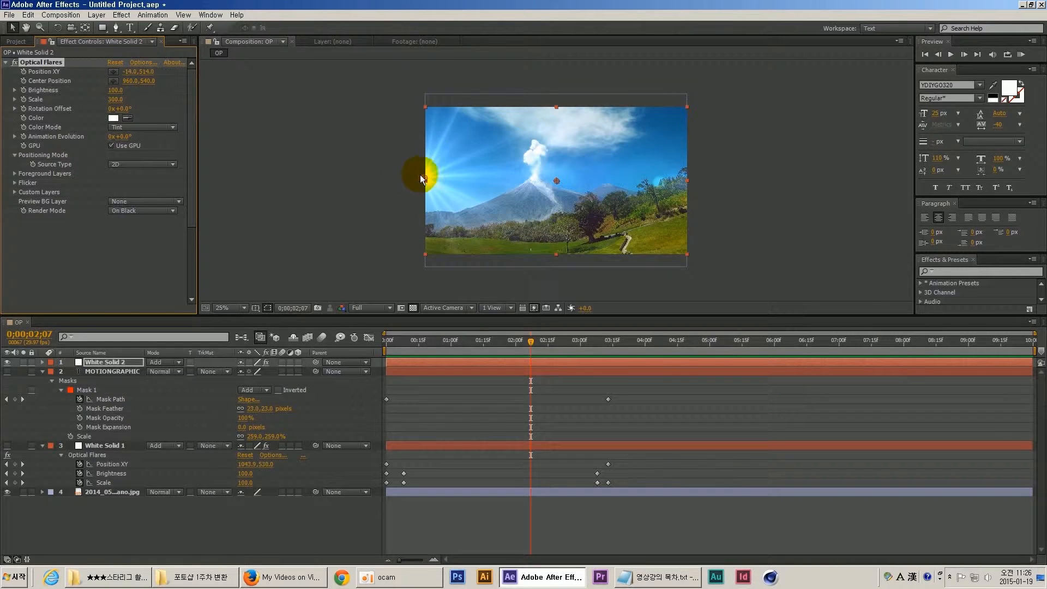
drag(116, 100, 519, 185)
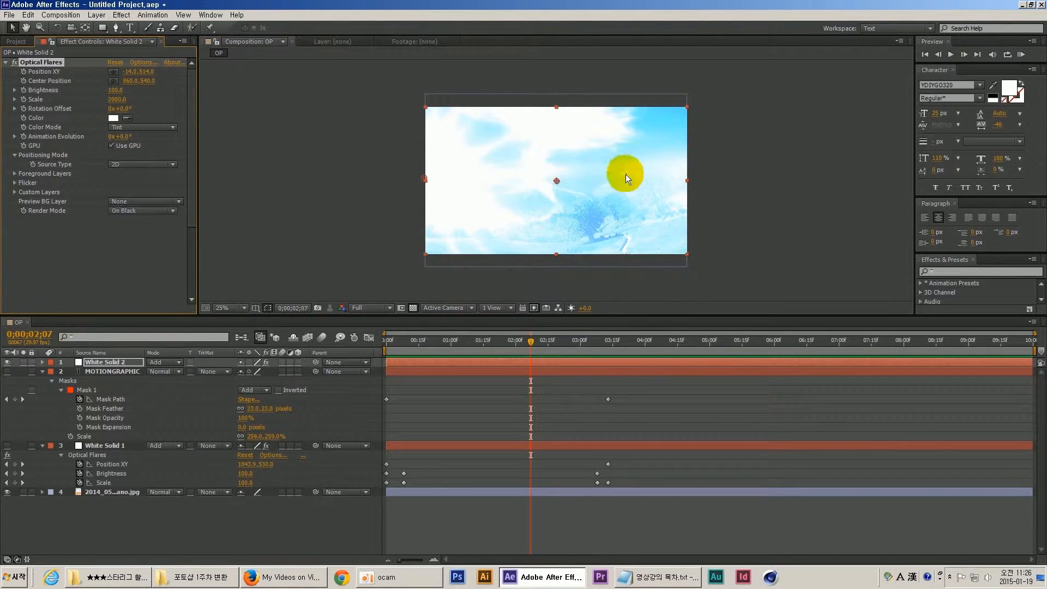
drag(423, 177, 416, 174)
click(116, 99)
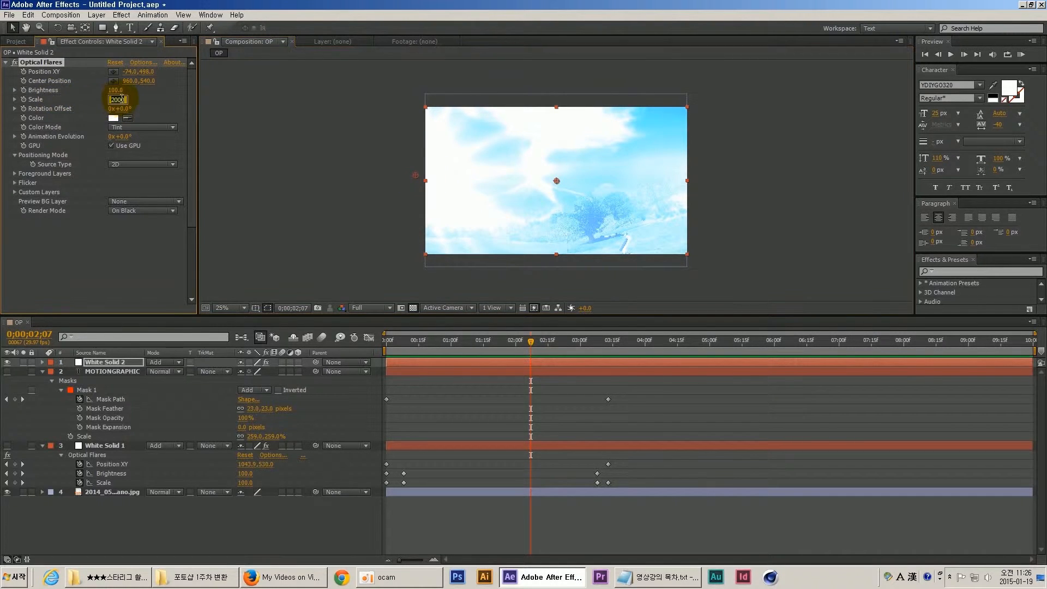
text(100)
key(Return)
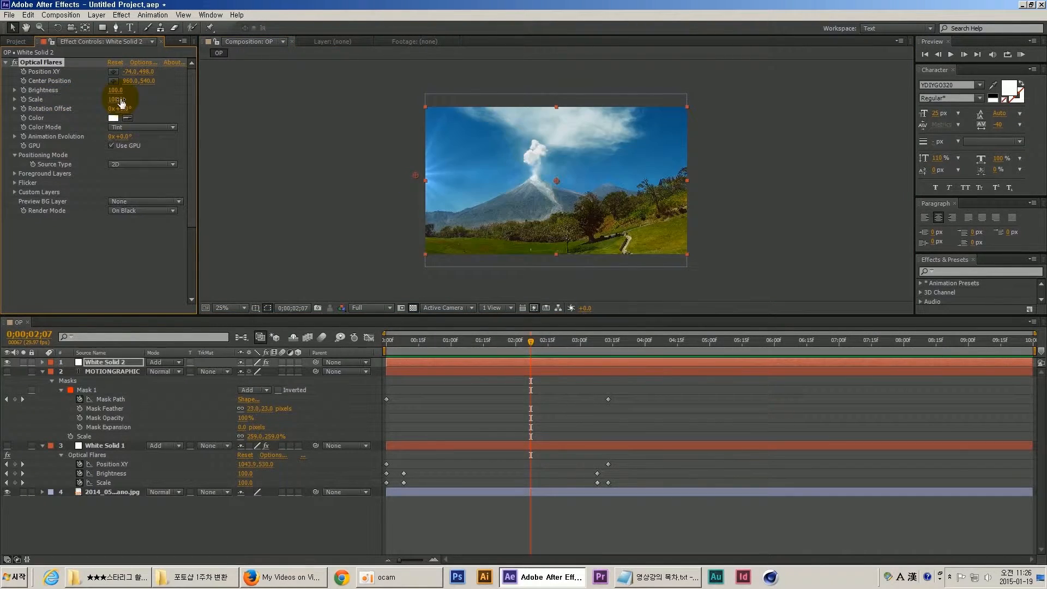
- Move the flare into the frame to about 546, 518 and solo the White Solid 2 layer
mouse_move(423, 173)
mouse_down()
mouse_move(502, 182)
mouse_move(427, 188)
mouse_up()
click(23, 362)
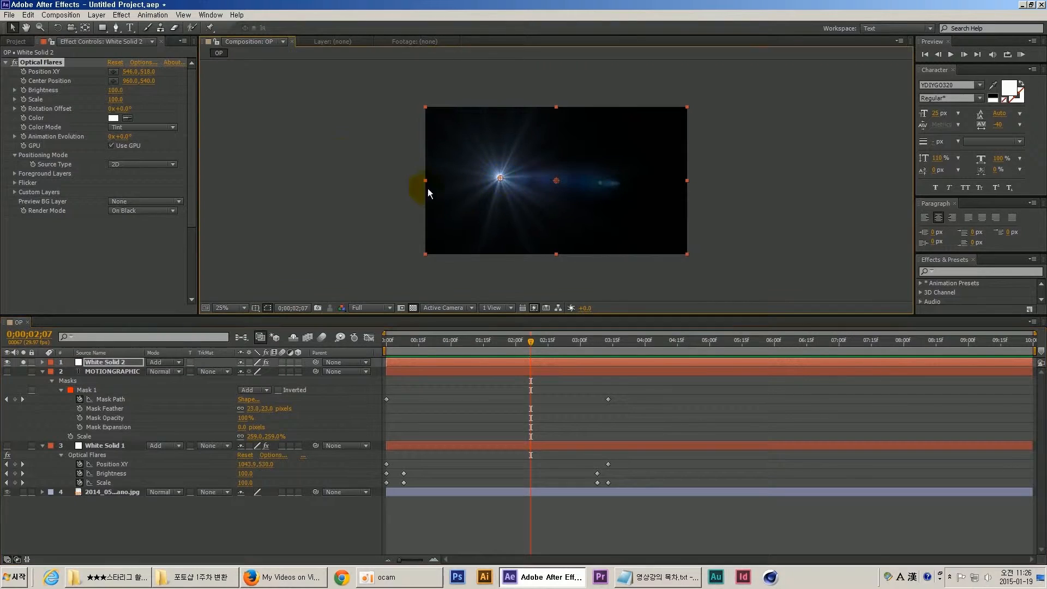
key(period)
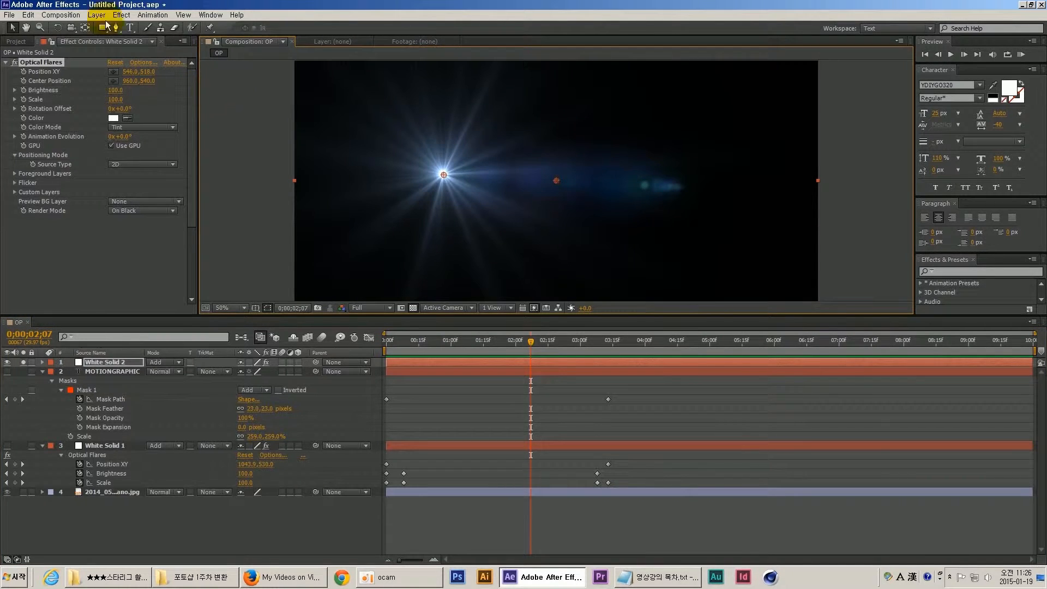
- Open the Optical Flares options for White Solid 2 and inspect the preset browser and the Global Parameters
click(145, 64)
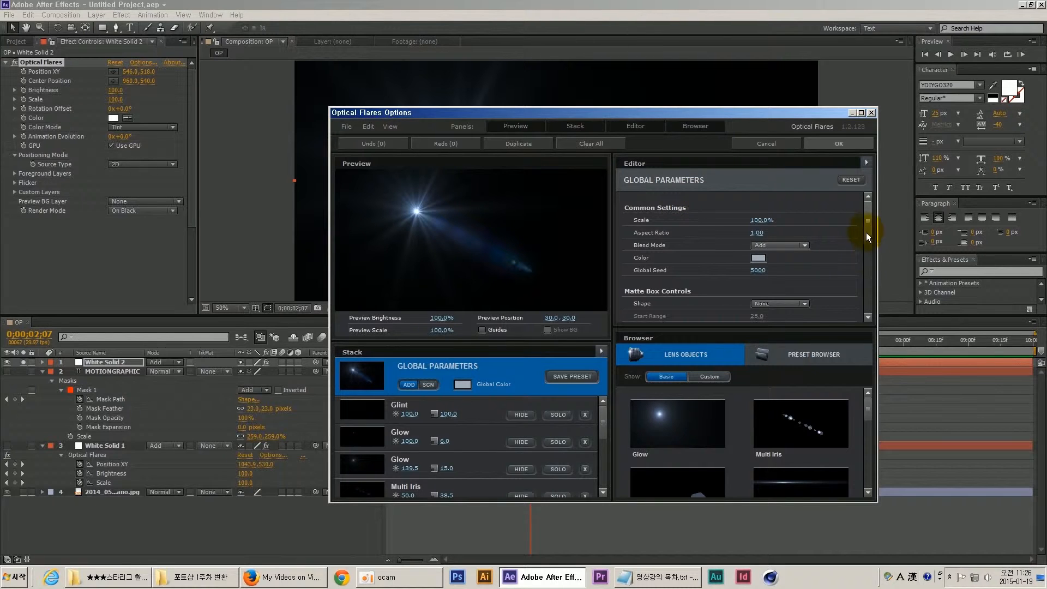
click(823, 356)
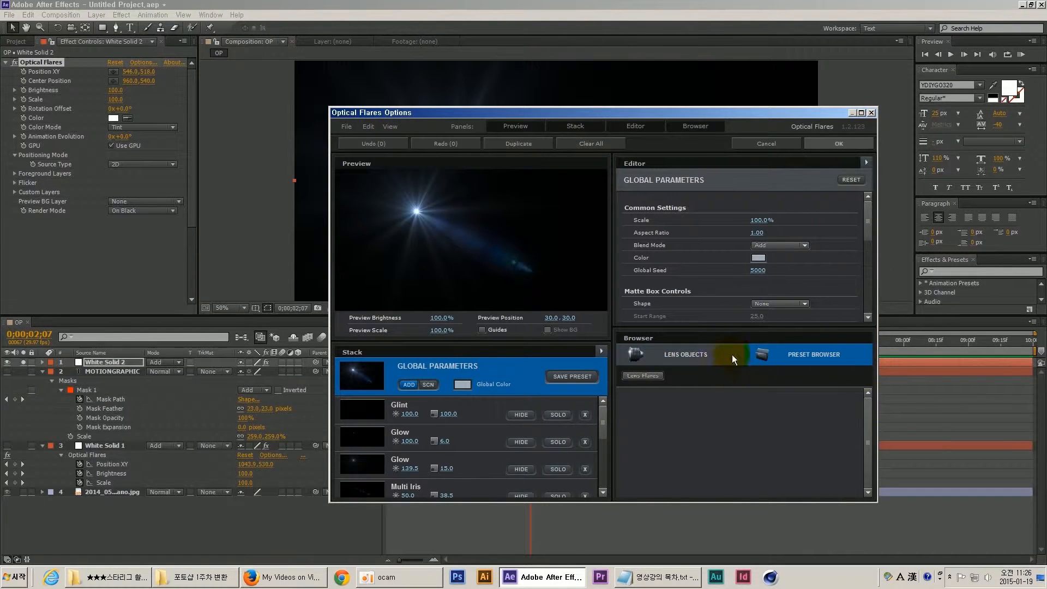
click(644, 127)
click(689, 127)
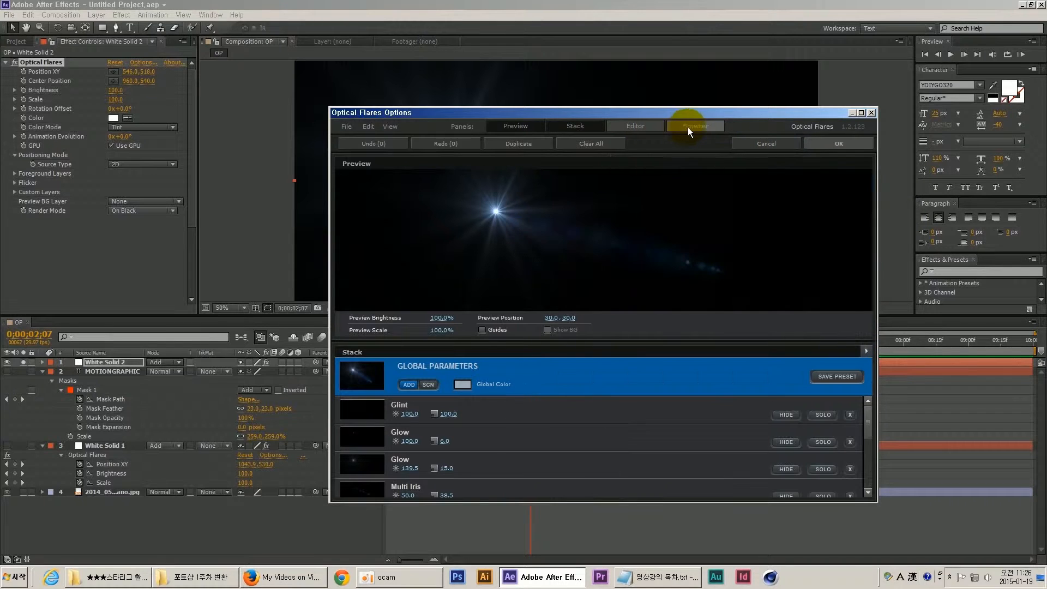
click(627, 124)
click(680, 127)
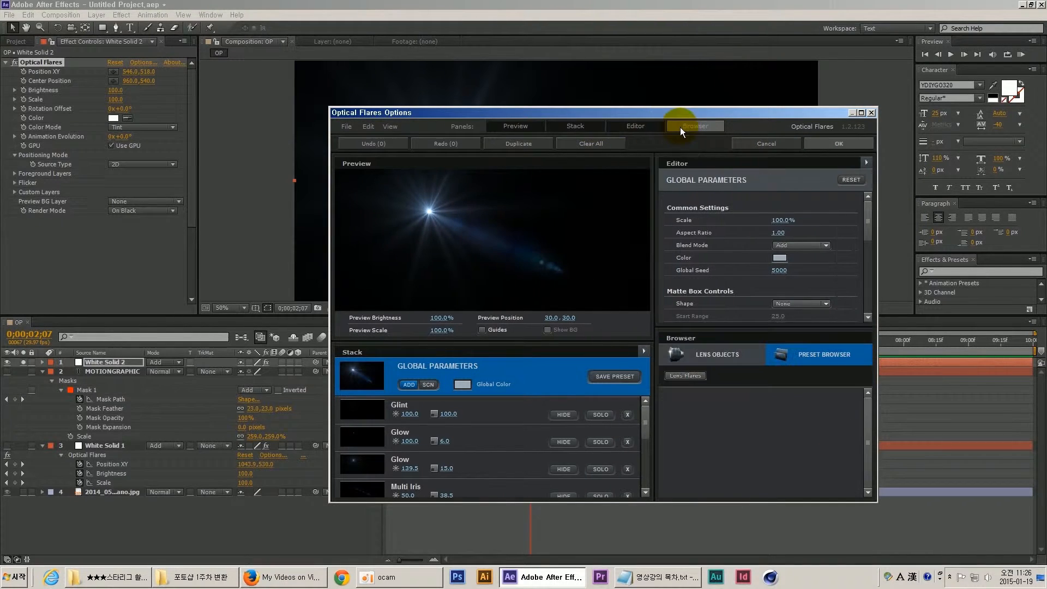
drag(868, 226, 867, 273)
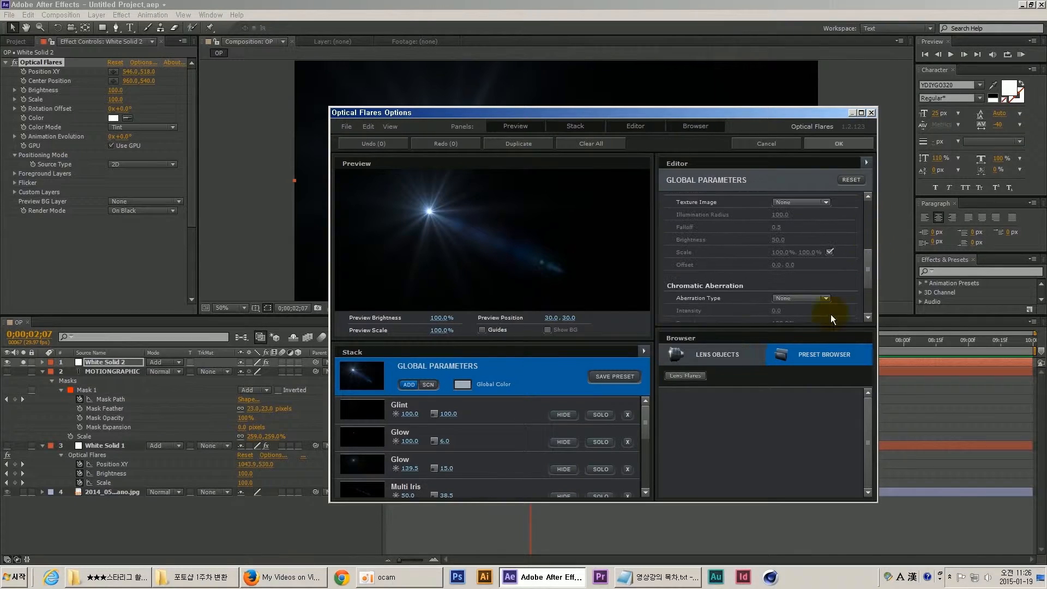
- Examine the basic and custom lens objects and the preset browser of Optical Flares
click(738, 360)
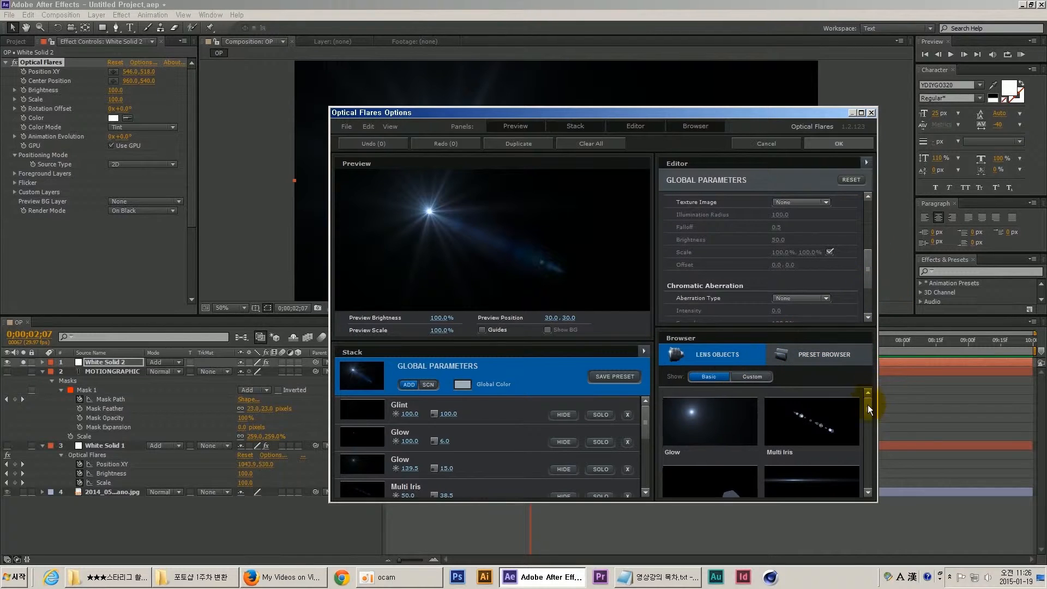
drag(869, 405, 866, 473)
click(812, 355)
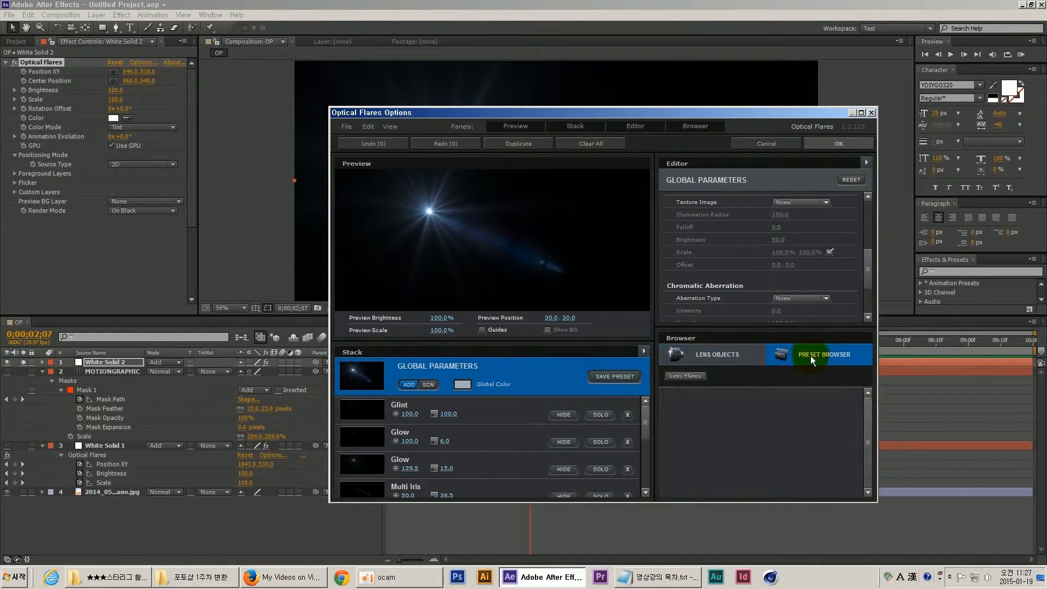
click(735, 355)
click(753, 376)
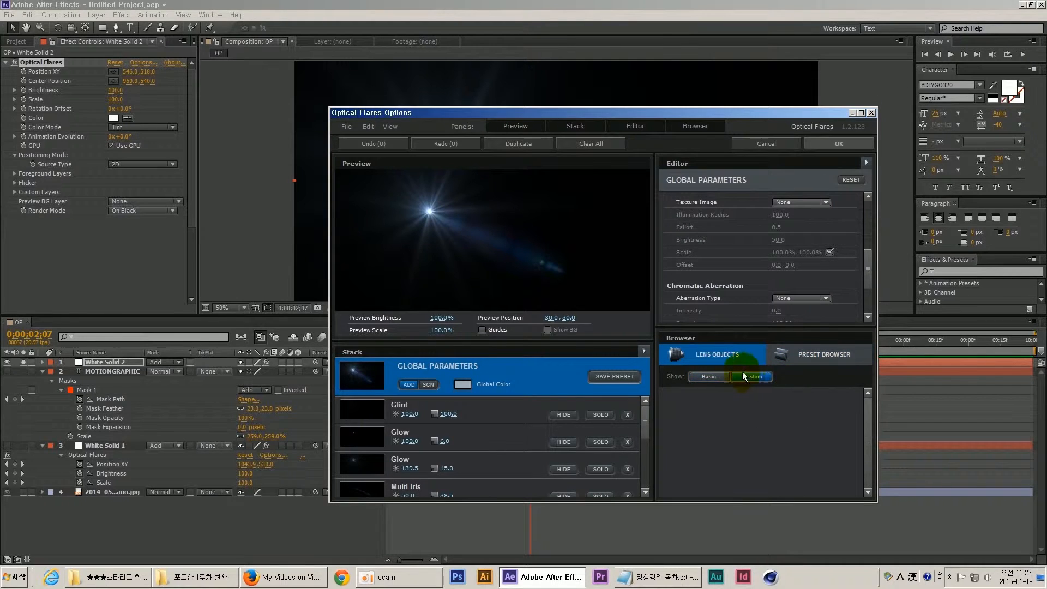
click(726, 376)
click(817, 356)
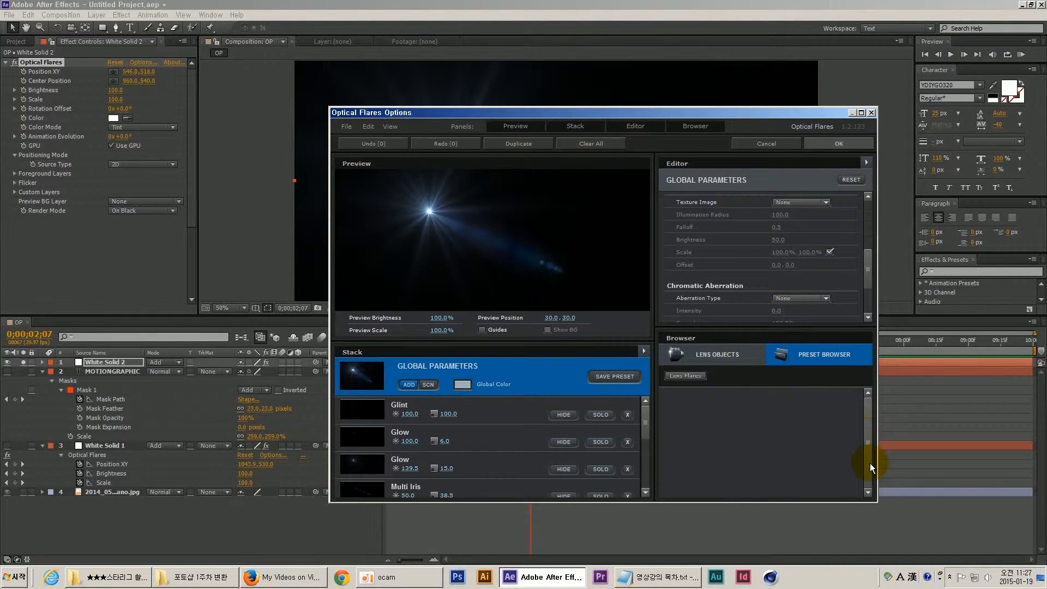
click(758, 357)
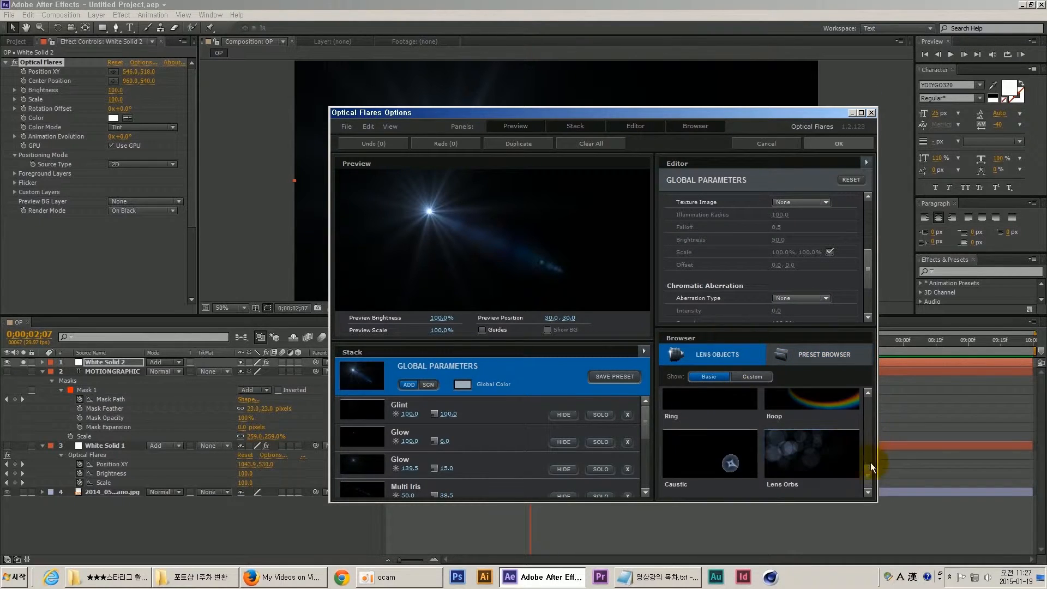
drag(870, 463, 879, 403)
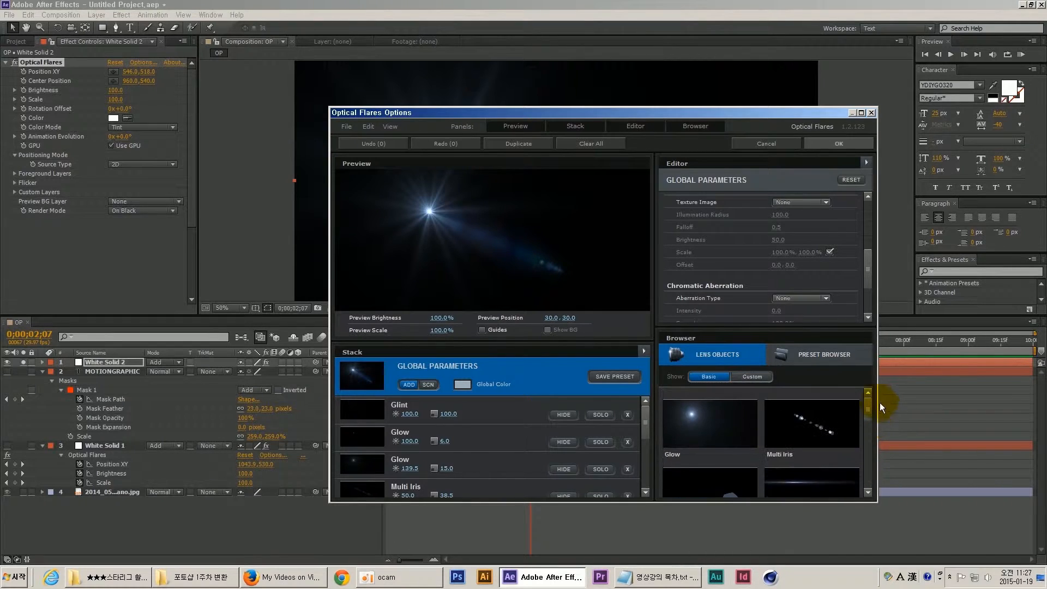
- Add a Multi Iris lens object to the flare and display its common settings with the Browser hidden
click(791, 406)
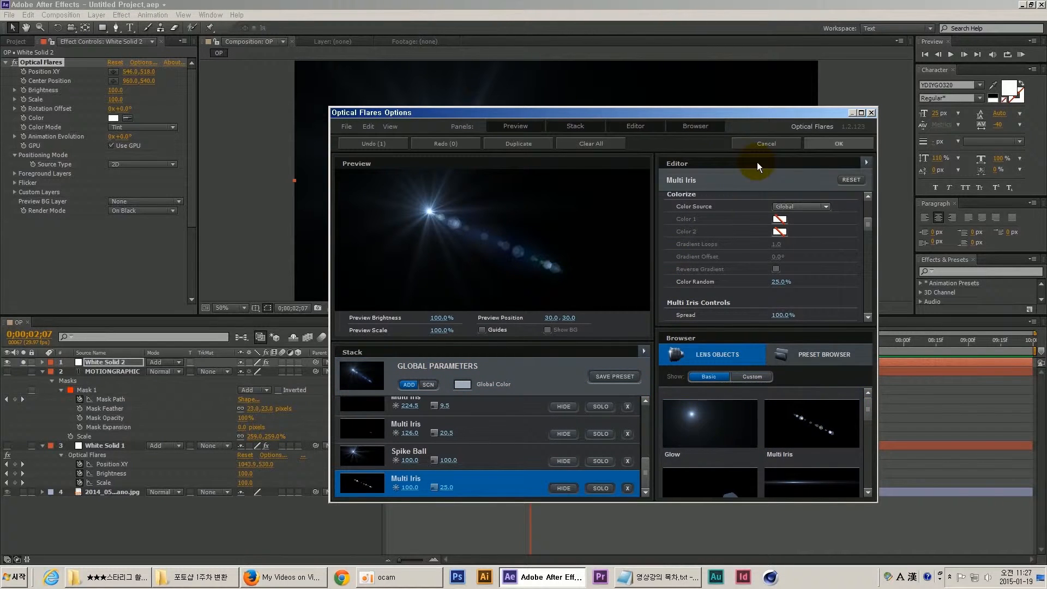
click(695, 126)
drag(869, 274, 819, 213)
- Try hiding and showing the Stack, Preview and Editor sections, ending with only the Multi Iris settings displayed
click(572, 126)
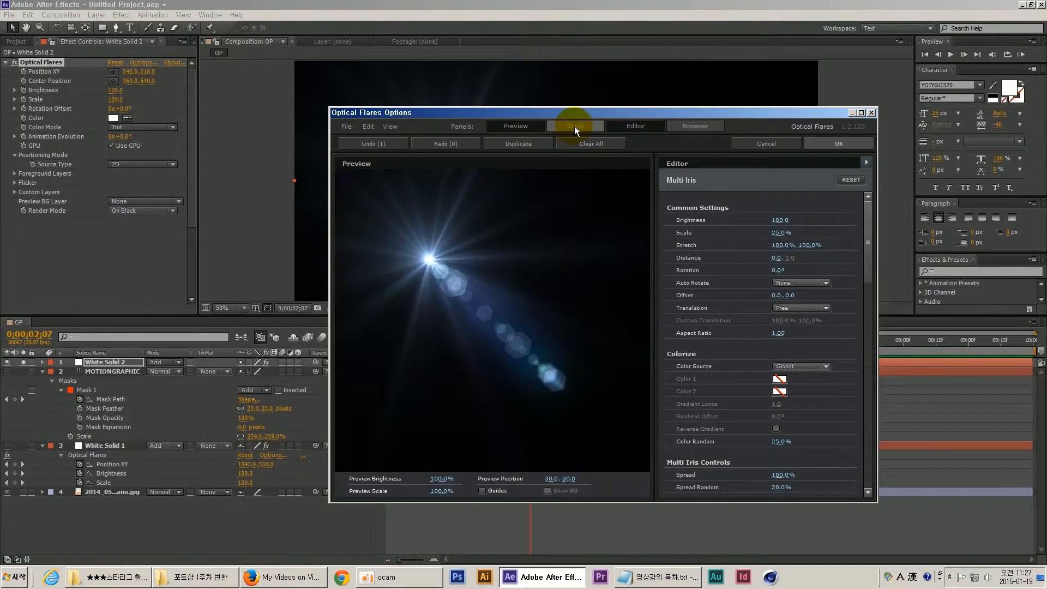
click(518, 126)
click(634, 126)
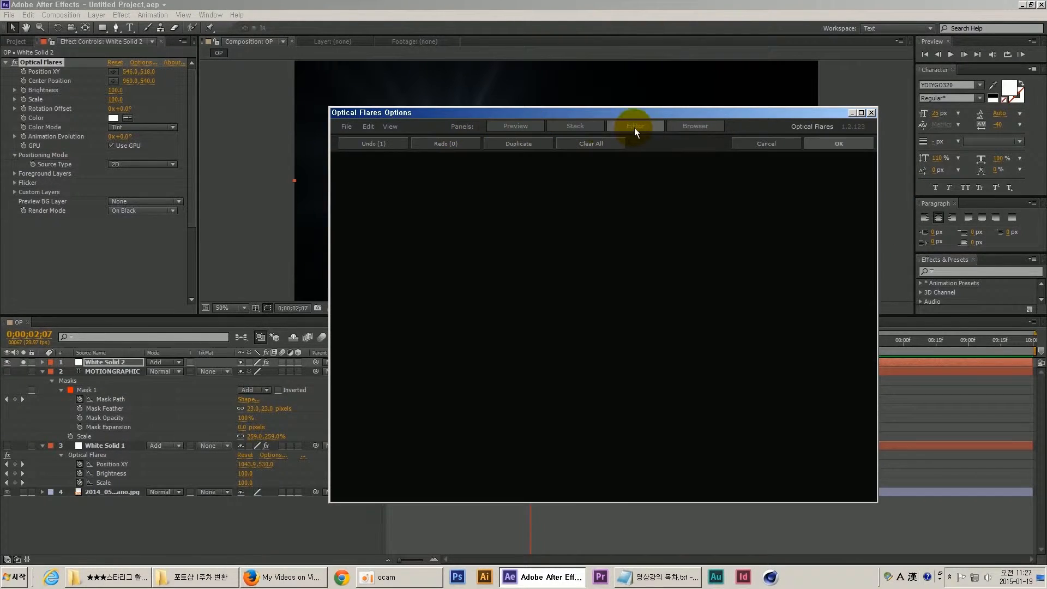
click(579, 126)
click(539, 126)
click(595, 127)
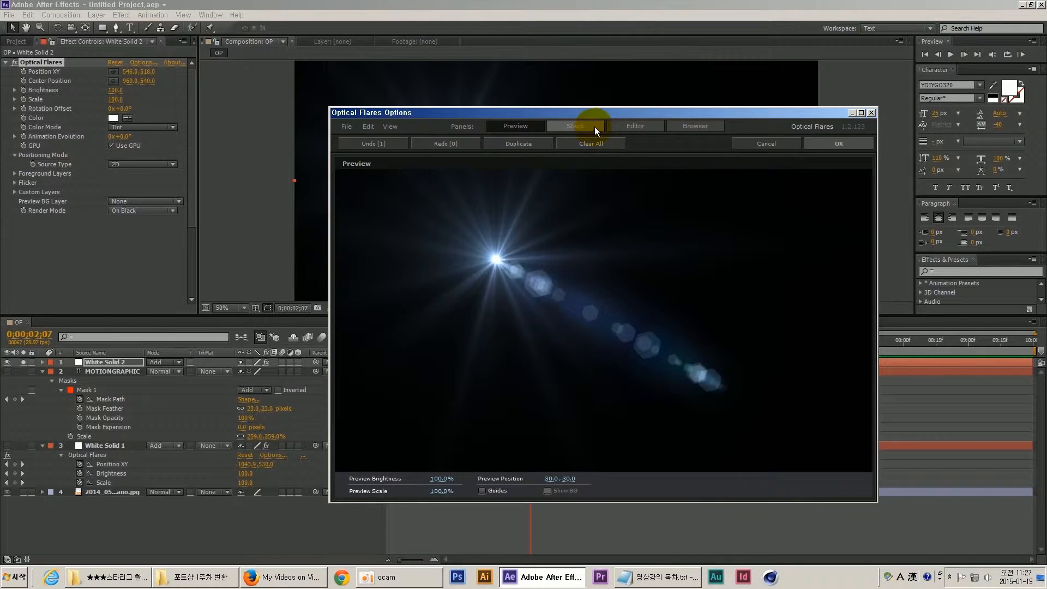
click(508, 125)
click(628, 126)
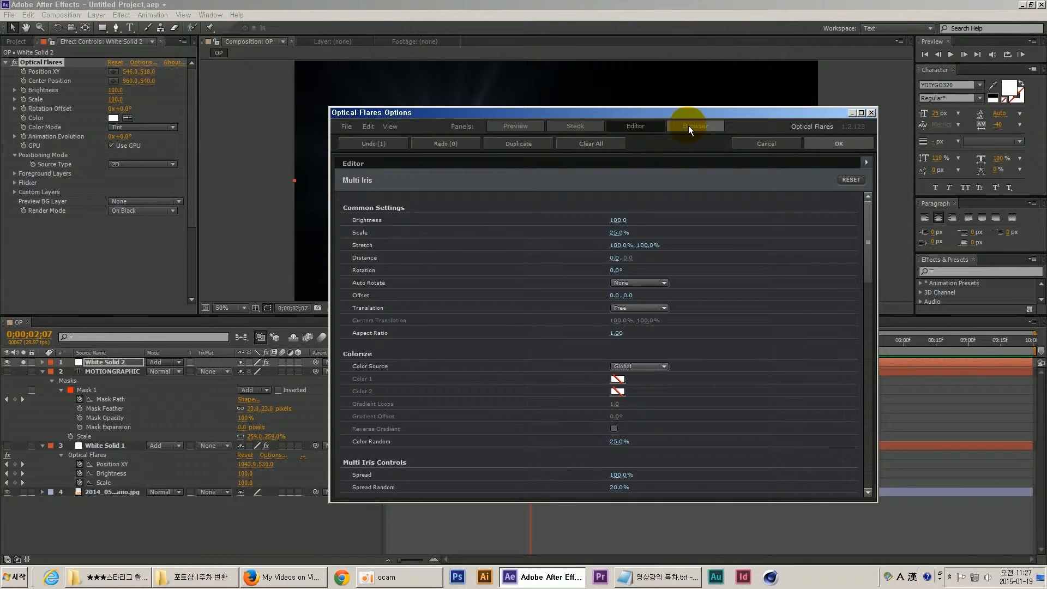
- Show the Browser again and add a Lens Orbs object and another Multi Iris to the flare
click(679, 128)
drag(868, 420, 865, 472)
click(502, 446)
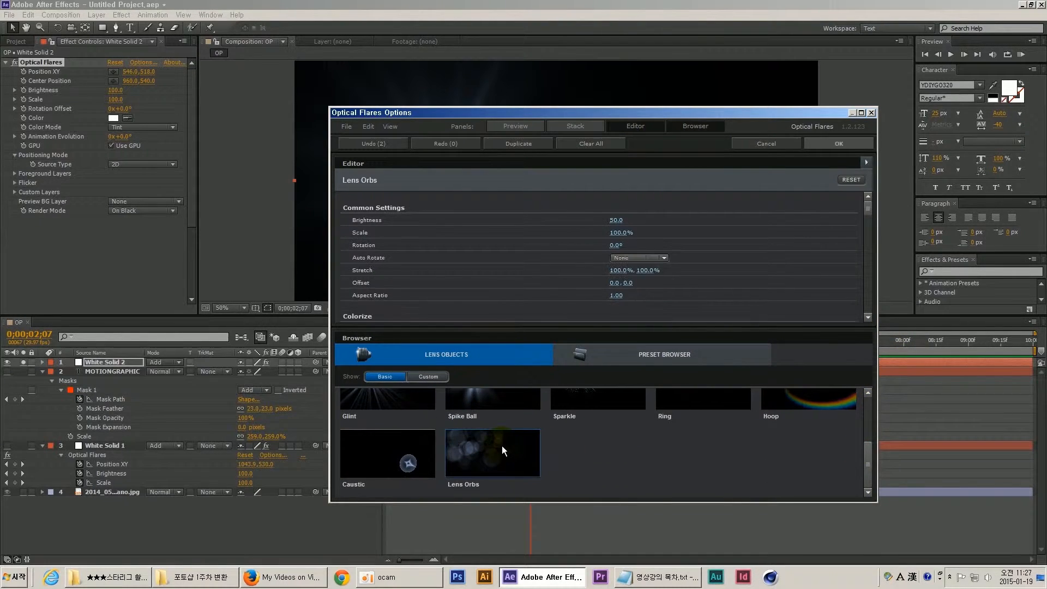
drag(862, 452, 868, 414)
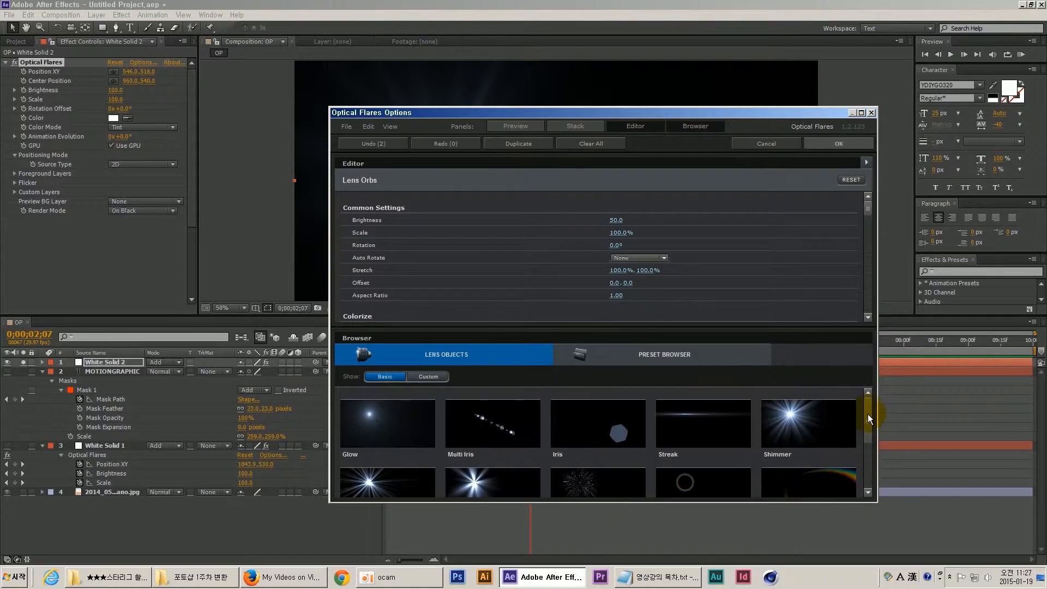
click(504, 427)
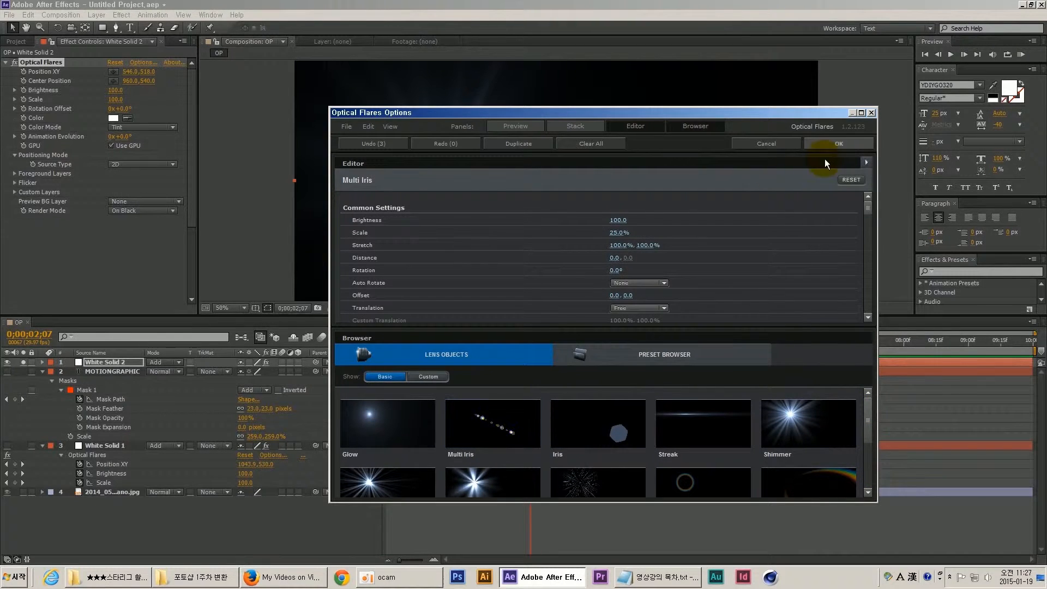
- Bring the Stack and Preview back so they display together with the Editor and Browser
click(593, 125)
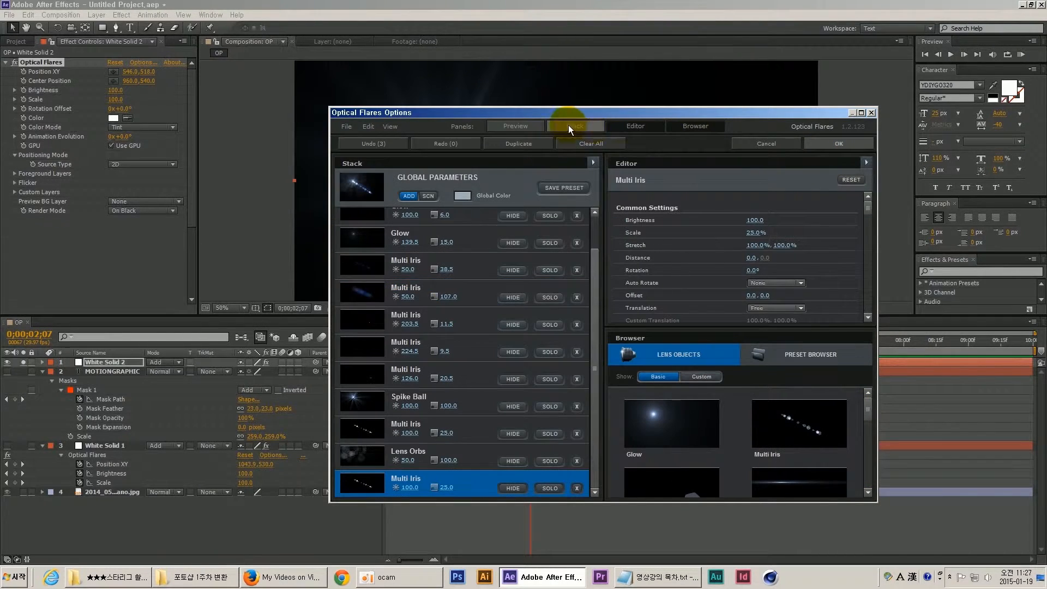
click(519, 127)
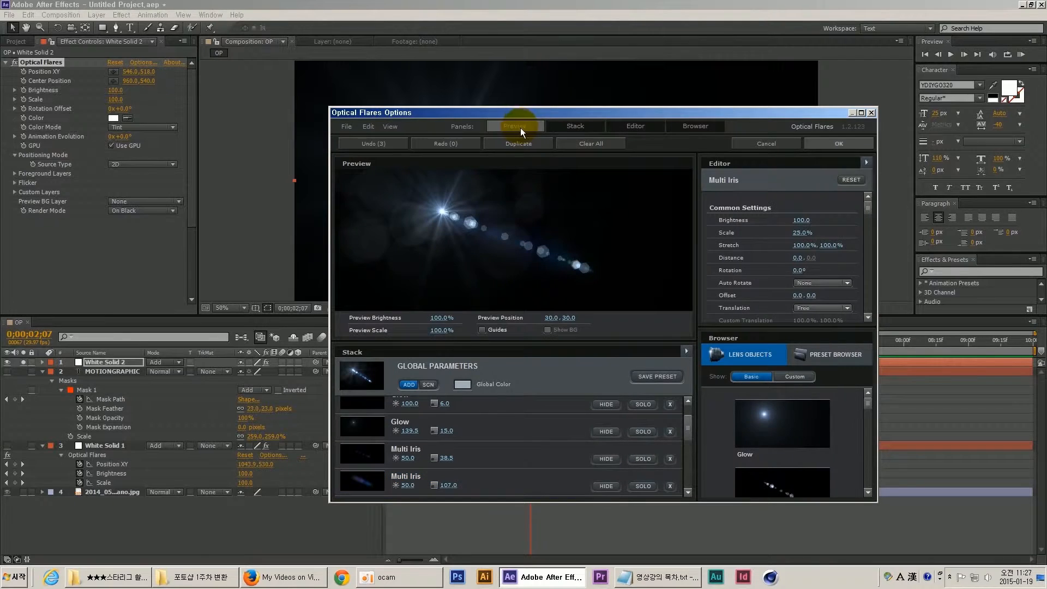
click(640, 130)
click(683, 130)
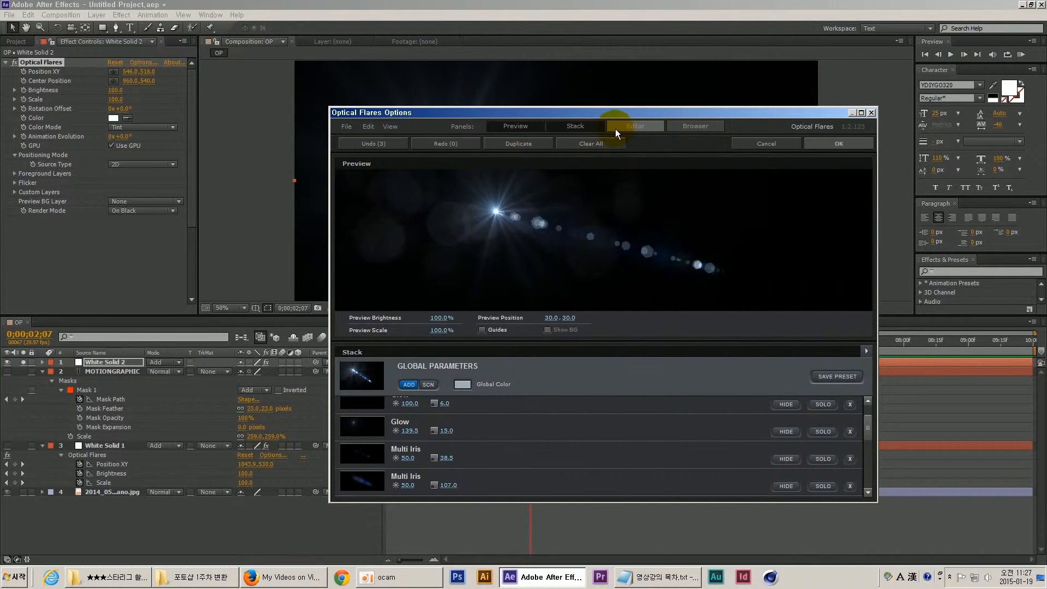
click(616, 129)
click(677, 130)
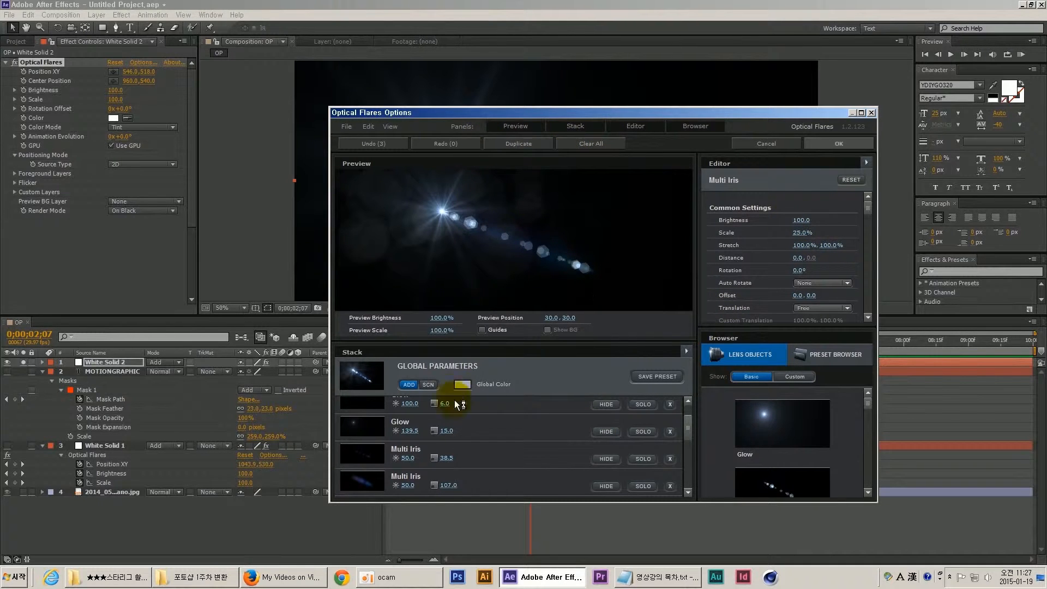
- Select the 139.5 brightness Glow element and test hiding and soloing Glow elements in the stack, restoring them all
click(373, 384)
click(367, 403)
click(374, 424)
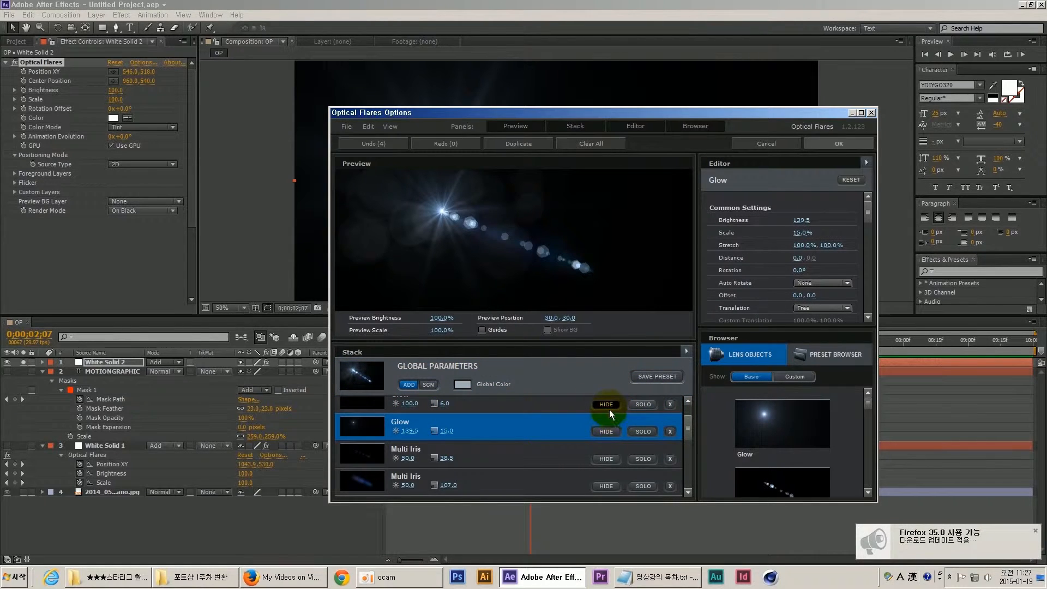
click(610, 407)
click(608, 431)
click(610, 432)
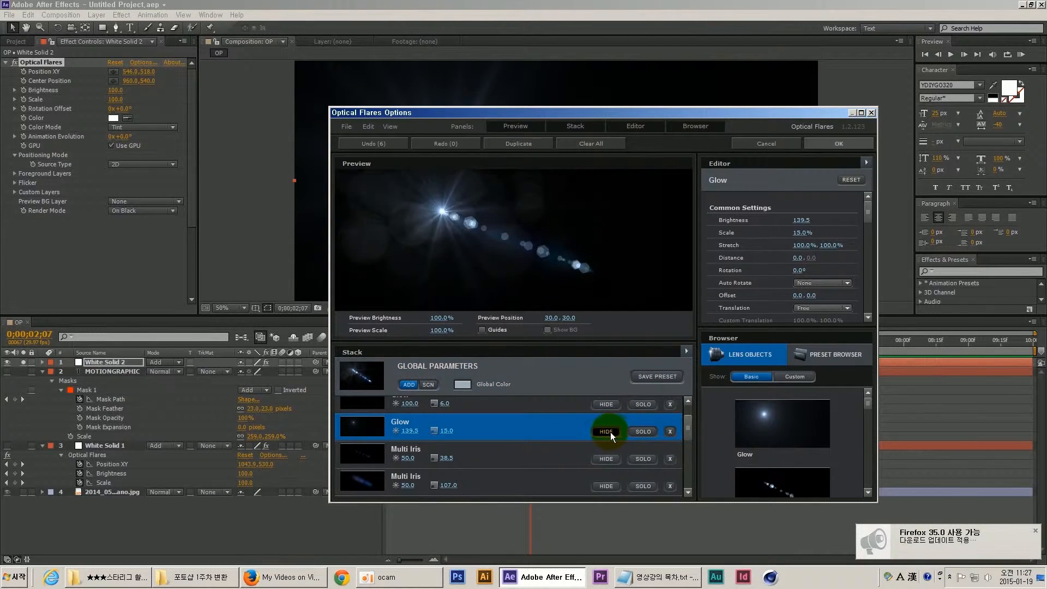
click(644, 408)
click(643, 407)
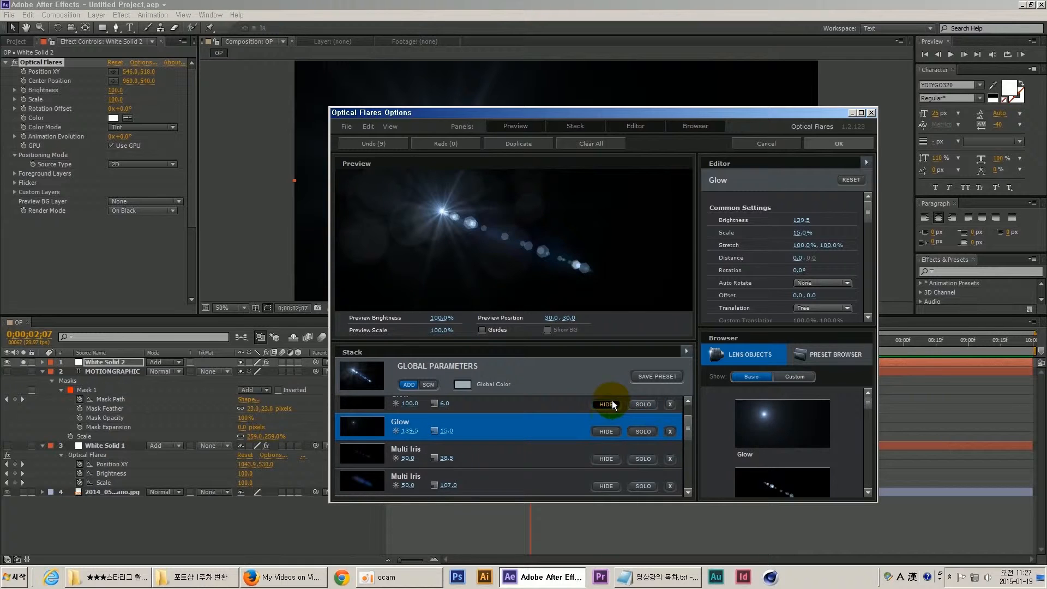
- Test hiding the Glow elements scaled 6.0 and 15.0 and the Multi Iris scaled 38.5, then restore all three
click(612, 405)
click(609, 432)
click(608, 457)
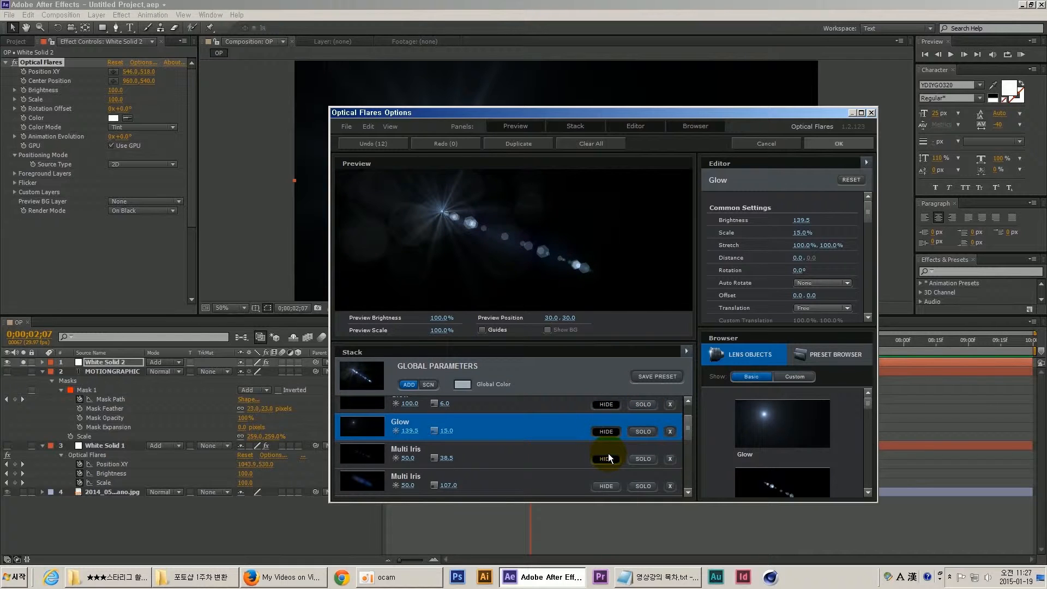
click(608, 431)
click(608, 406)
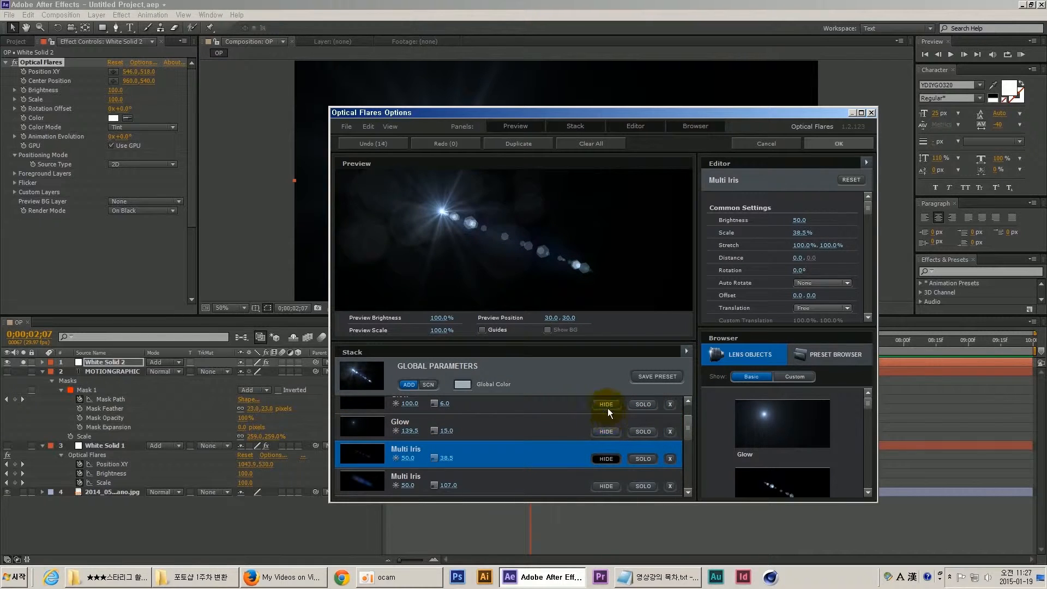
click(609, 460)
- Move the flare around the preview and test hiding and restoring the Multi Iris scaled 107.0
drag(480, 215, 532, 225)
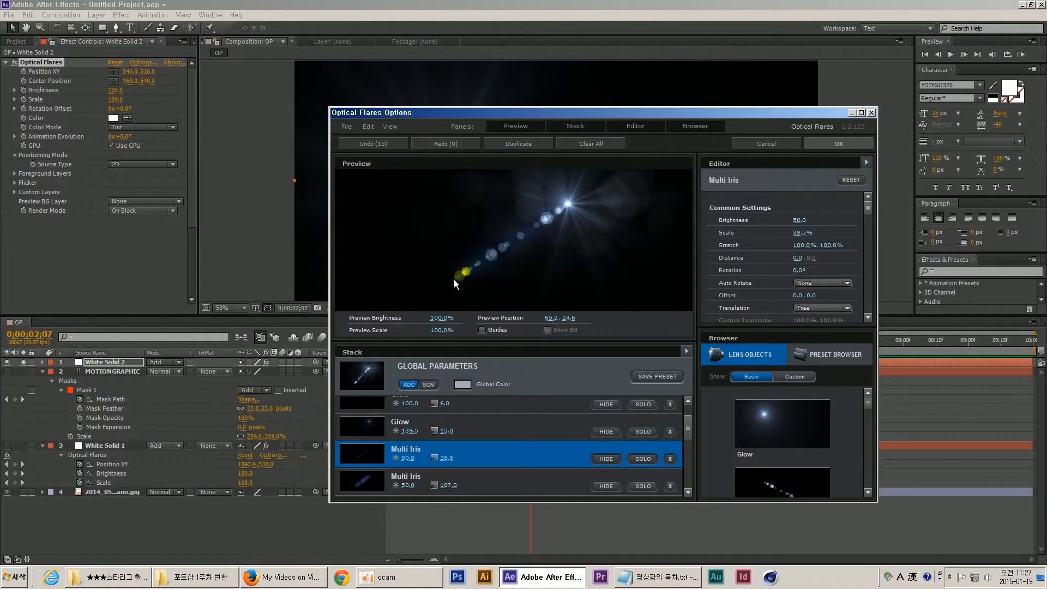
scroll(690, 436, down, 2)
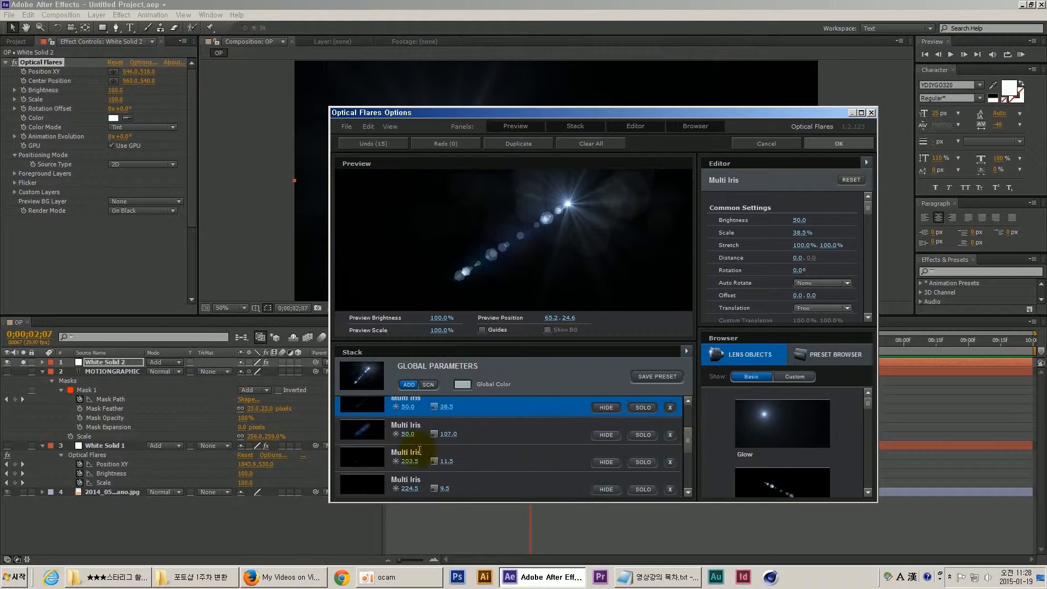
click(602, 429)
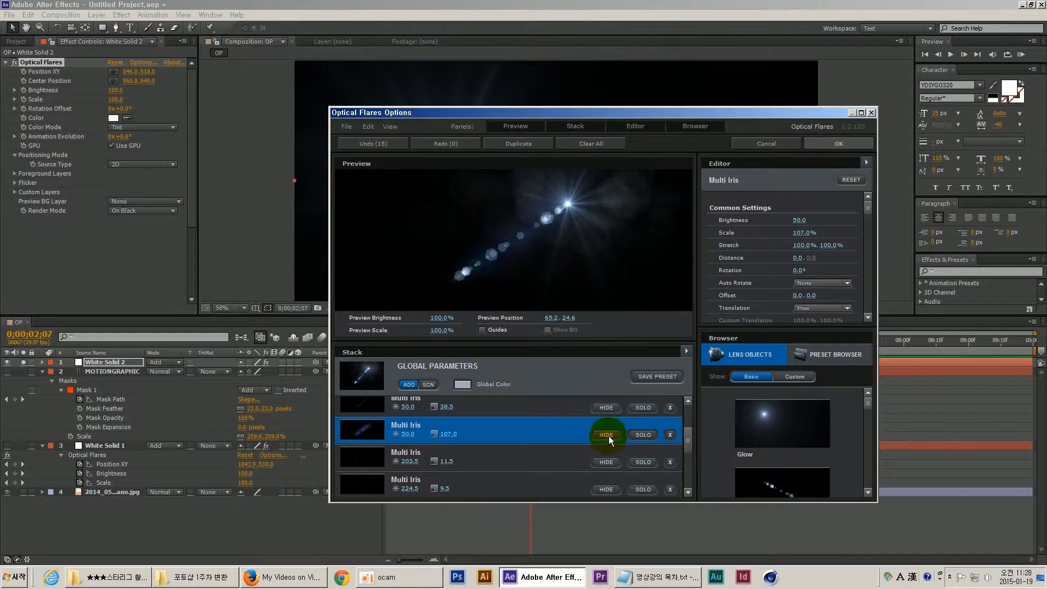
click(608, 437)
click(609, 437)
drag(567, 204, 430, 214)
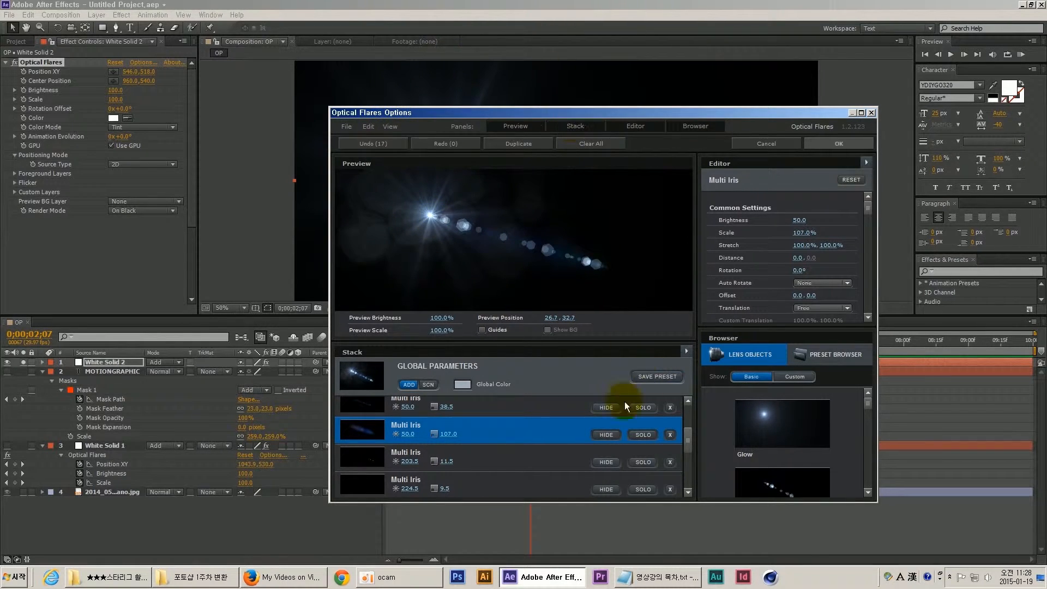
- Hide the Multi Iris scaled 107.0 and test hiding the two Multi Iris elements below it
click(605, 435)
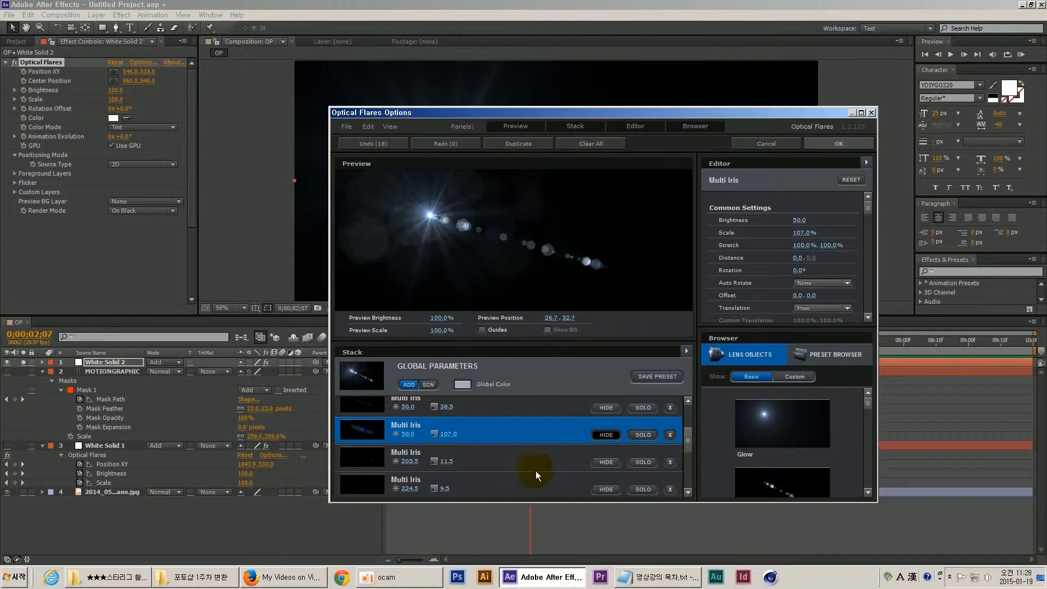
click(606, 462)
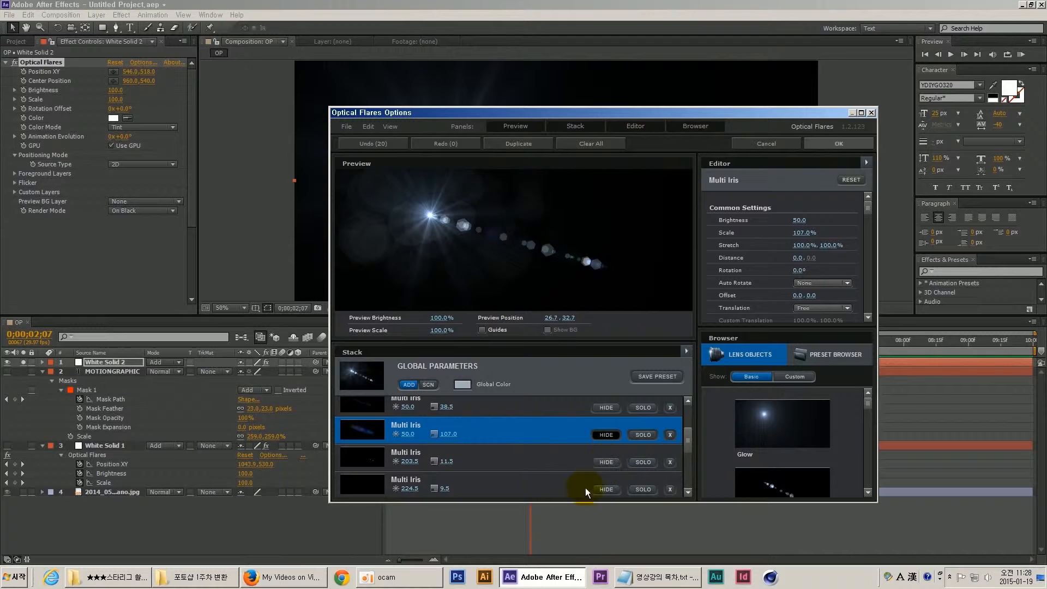
click(606, 492)
- Hide both Multi Iris elements scaled 25.0 and move the preview flare to about 37.3, 35.8
drag(688, 441, 682, 471)
click(467, 433)
click(606, 439)
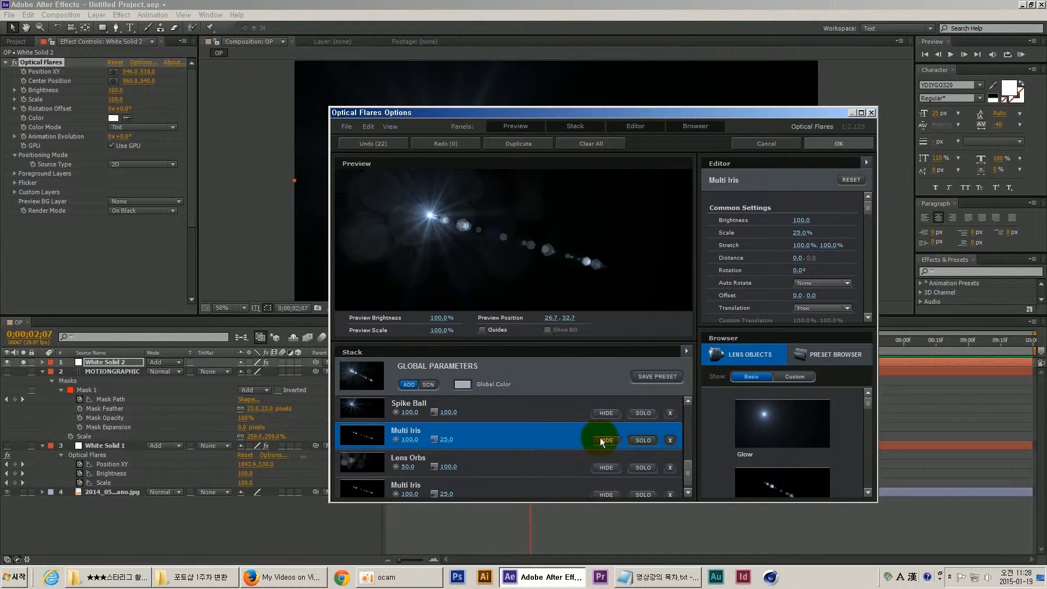
click(546, 467)
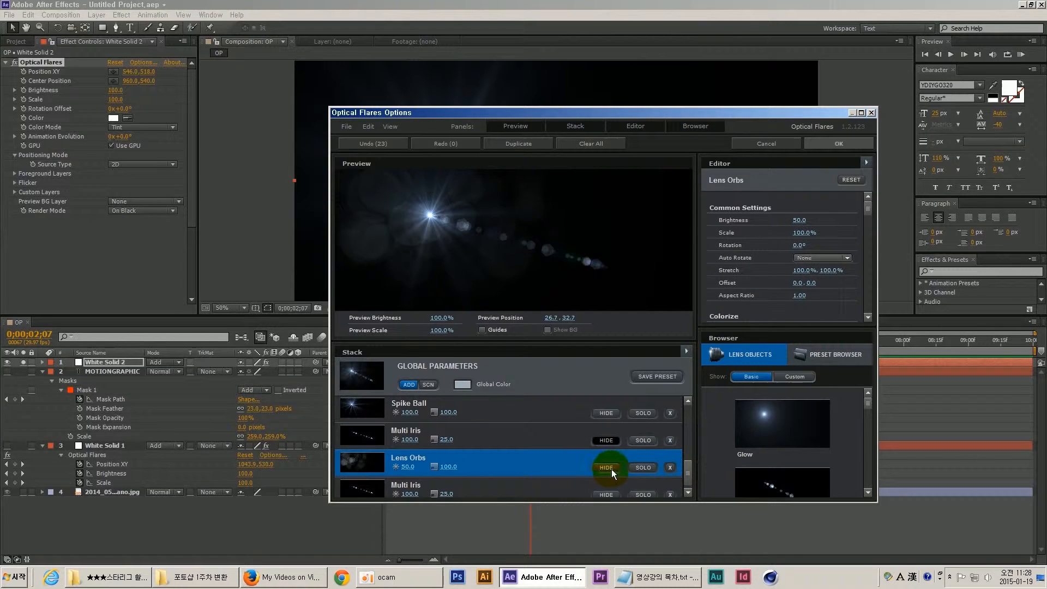
click(606, 486)
click(606, 494)
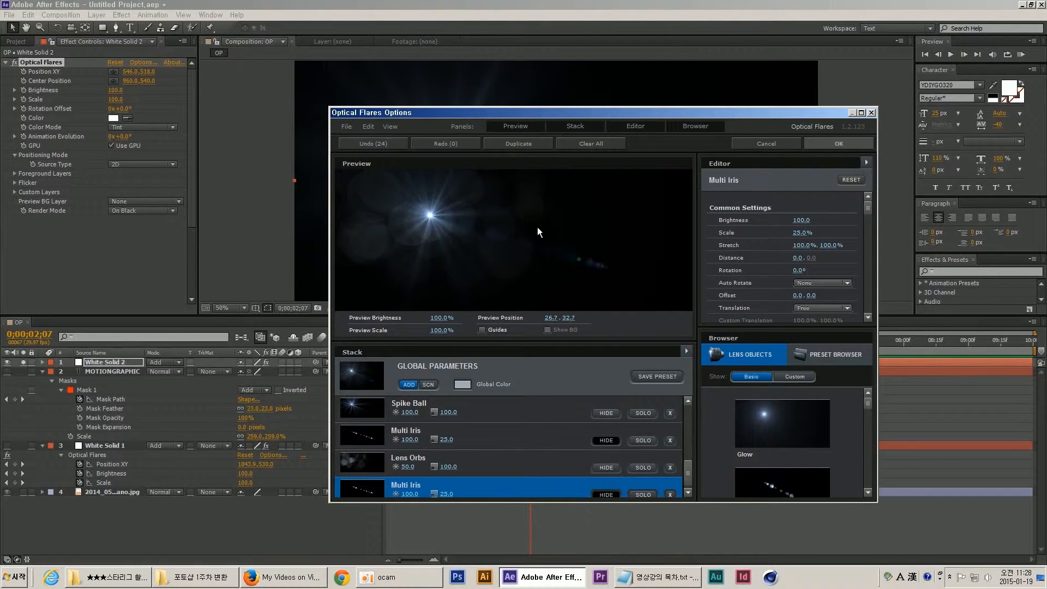
drag(538, 227, 468, 219)
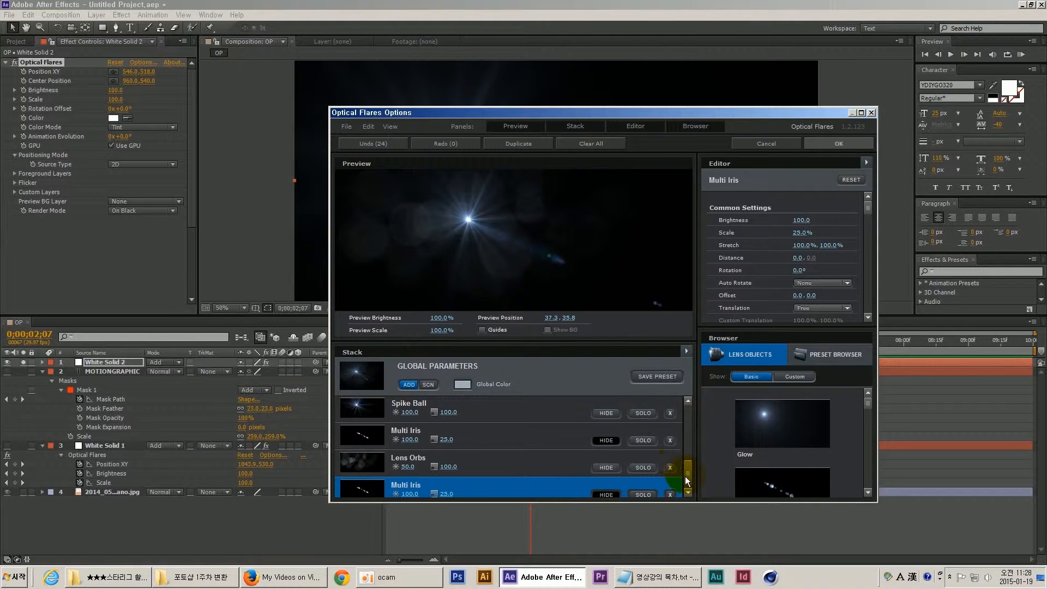
- Hide the Multi Iris elements scaled 20.5, 9.5 and 11.5, and move the preview flare to about 50.5, 44.6
drag(689, 477, 689, 459)
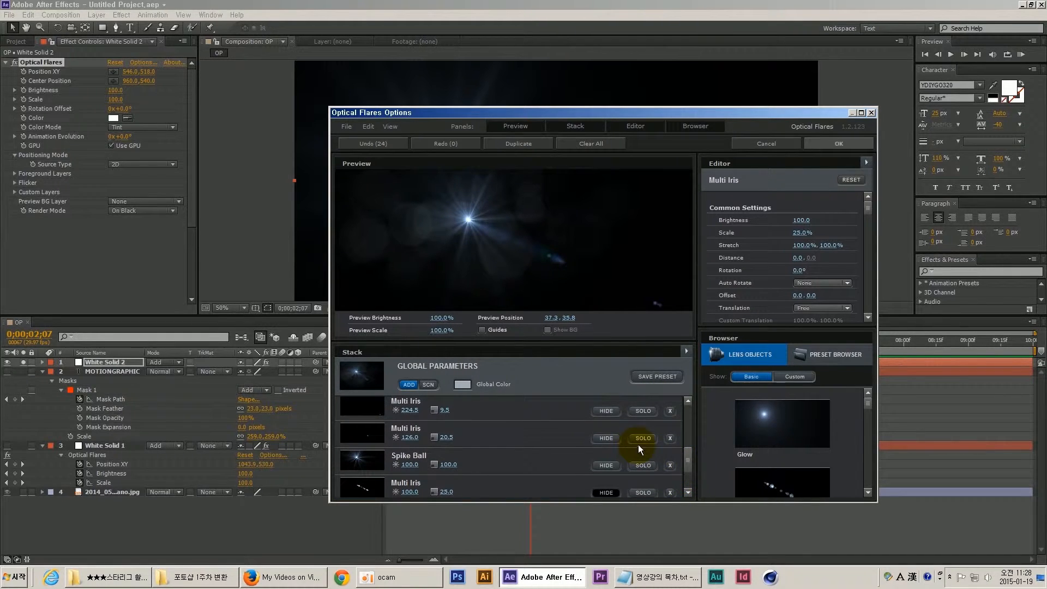
click(603, 438)
click(606, 411)
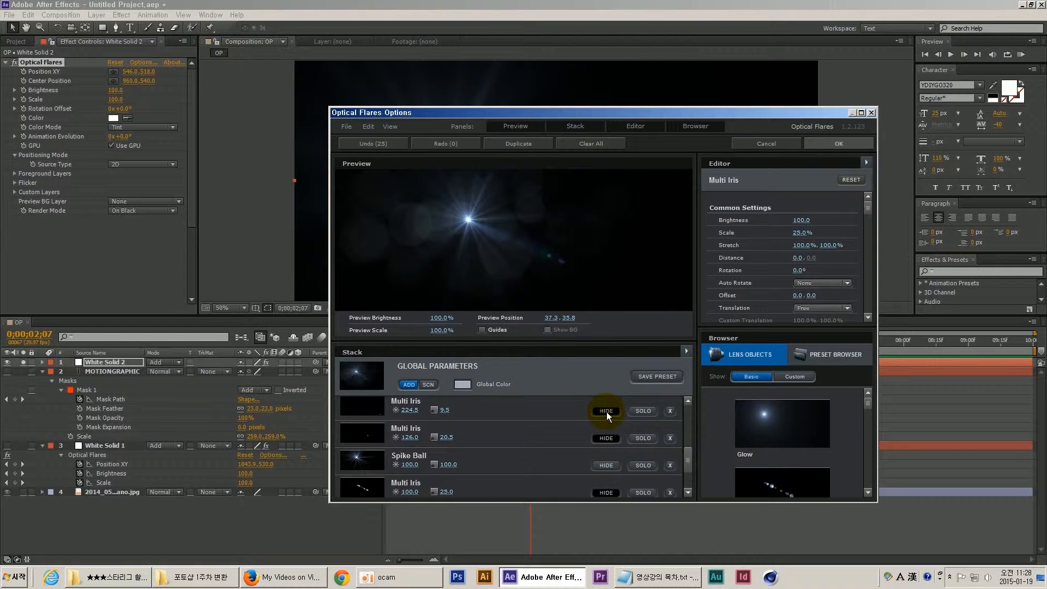
scroll(695, 440, up, 3)
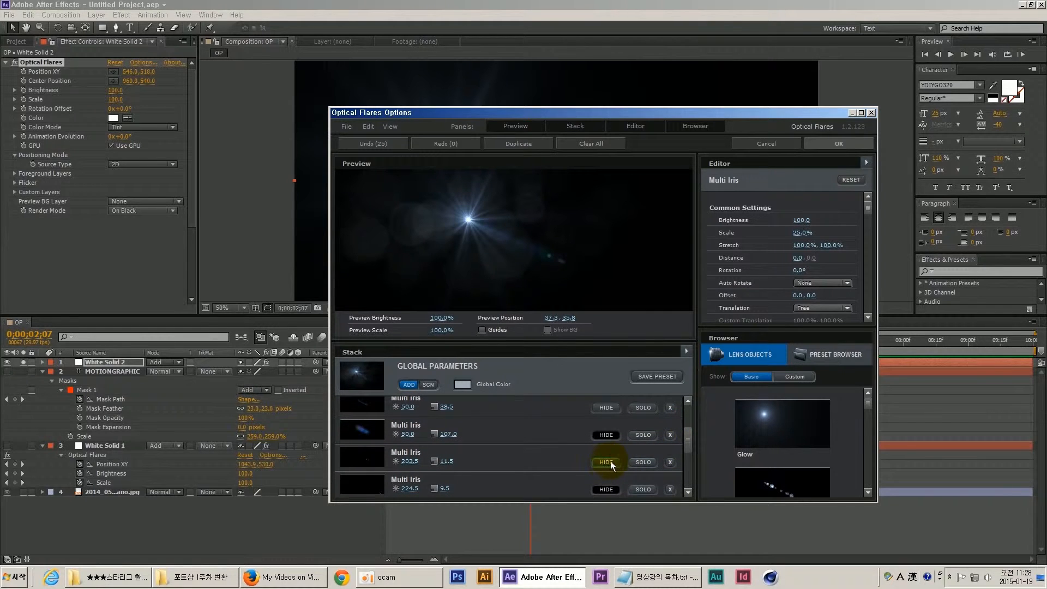
drag(535, 208, 514, 232)
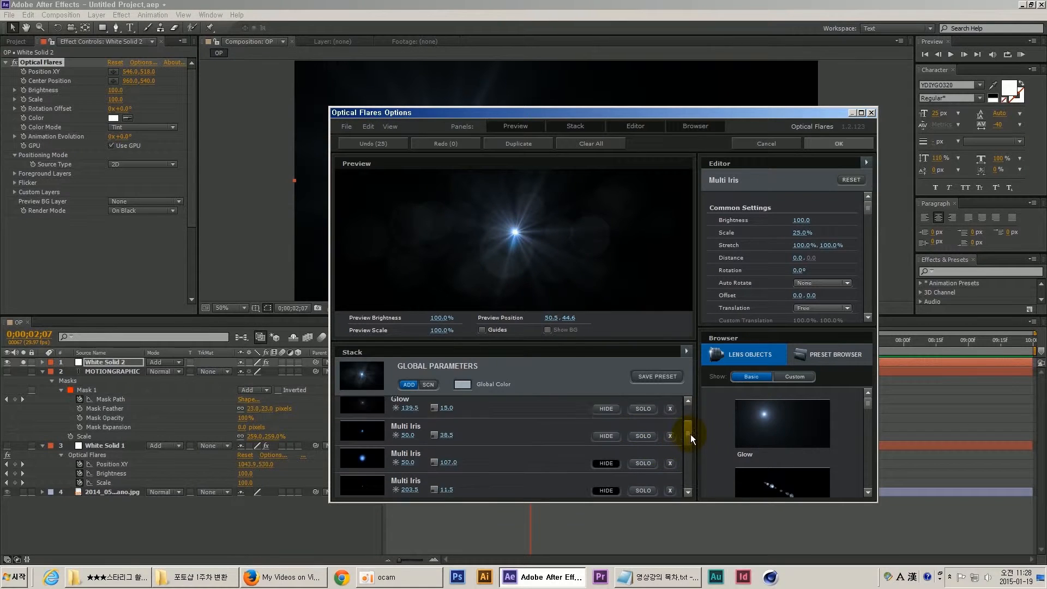
- Change the flare's global color to a pale pink in the Global Parameters
drag(690, 434, 694, 407)
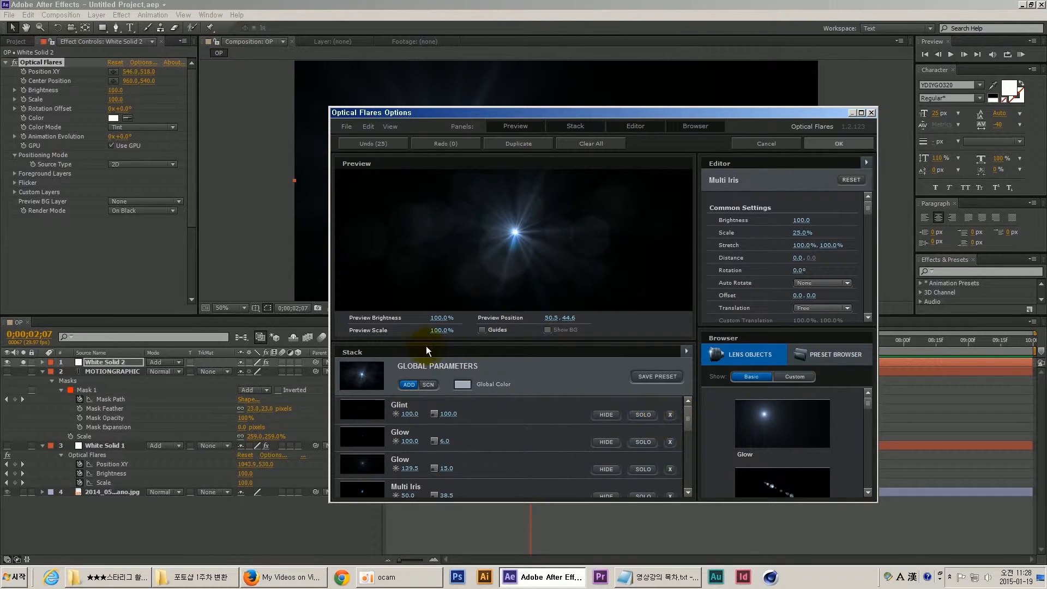
click(419, 370)
scroll(869, 224, down, 1)
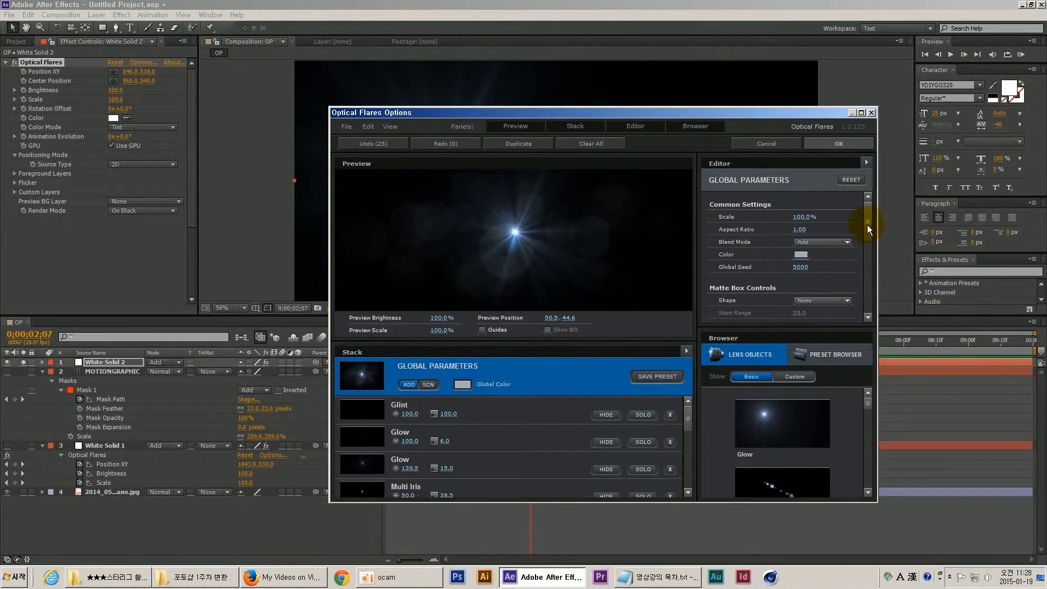
click(802, 255)
drag(852, 251, 855, 199)
click(872, 325)
- Examine the Editor settings of the Glint and the two Glow elements, including Dynamic Triggering and Matte Box Controls
click(495, 410)
drag(868, 207, 833, 280)
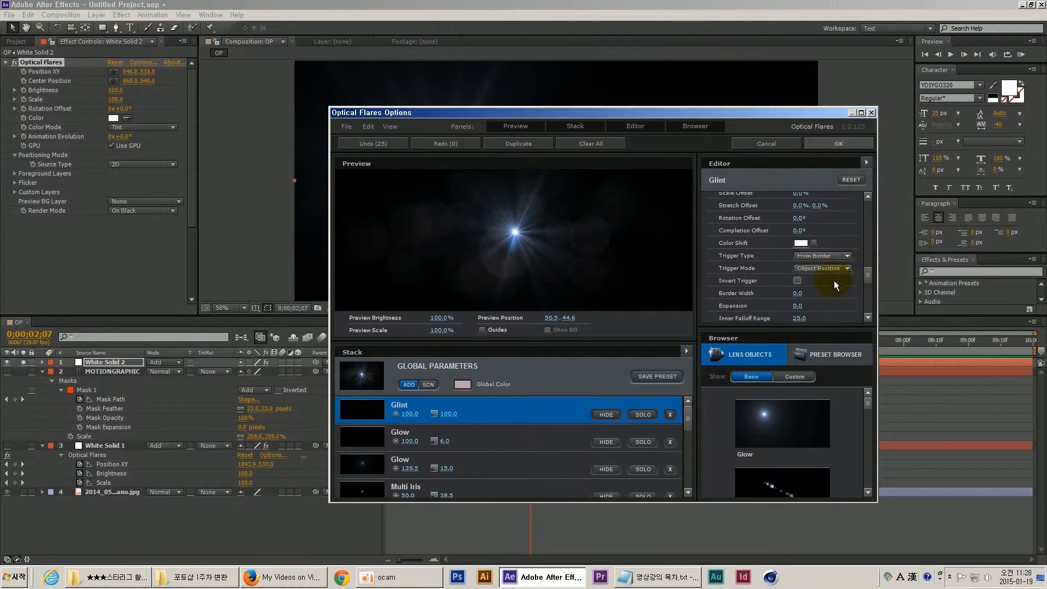
click(468, 434)
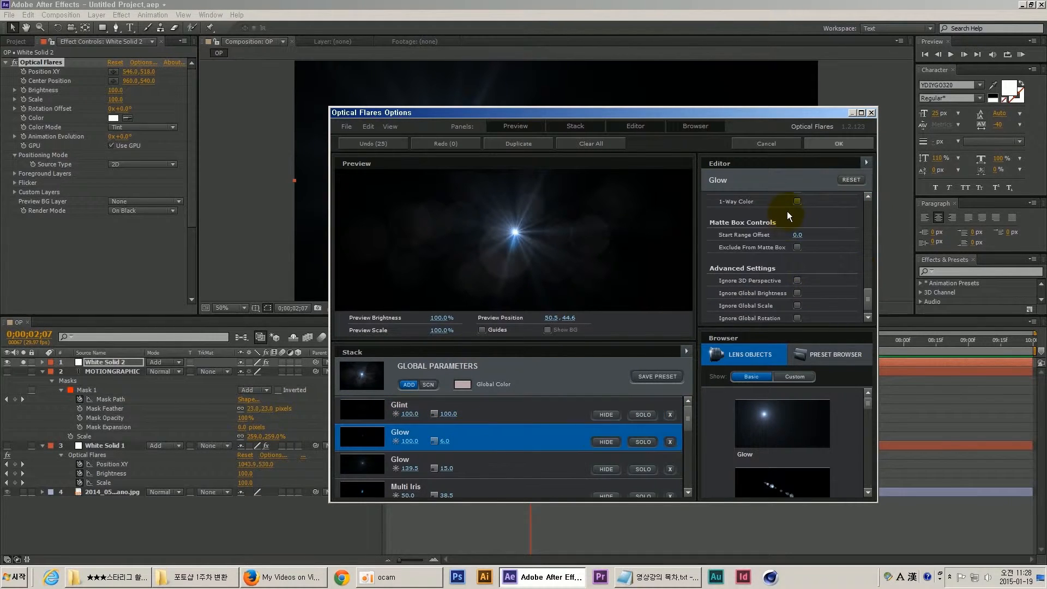
click(487, 460)
drag(868, 304, 877, 259)
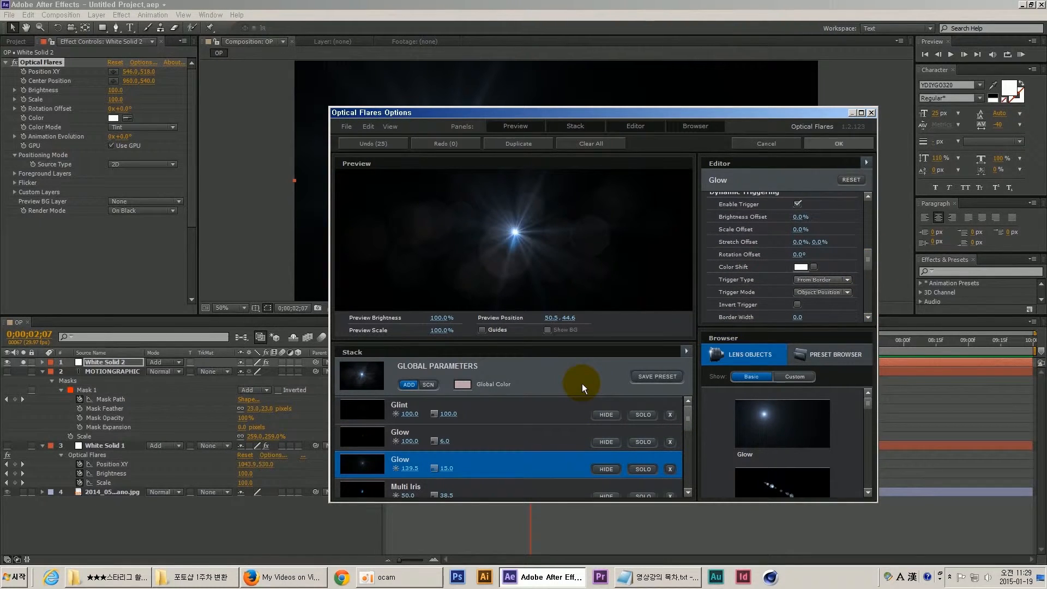
- Step through the stack elements down to the Spike Ball and examine the settings of it and the neighbouring Multi Iris elements
key(Up)
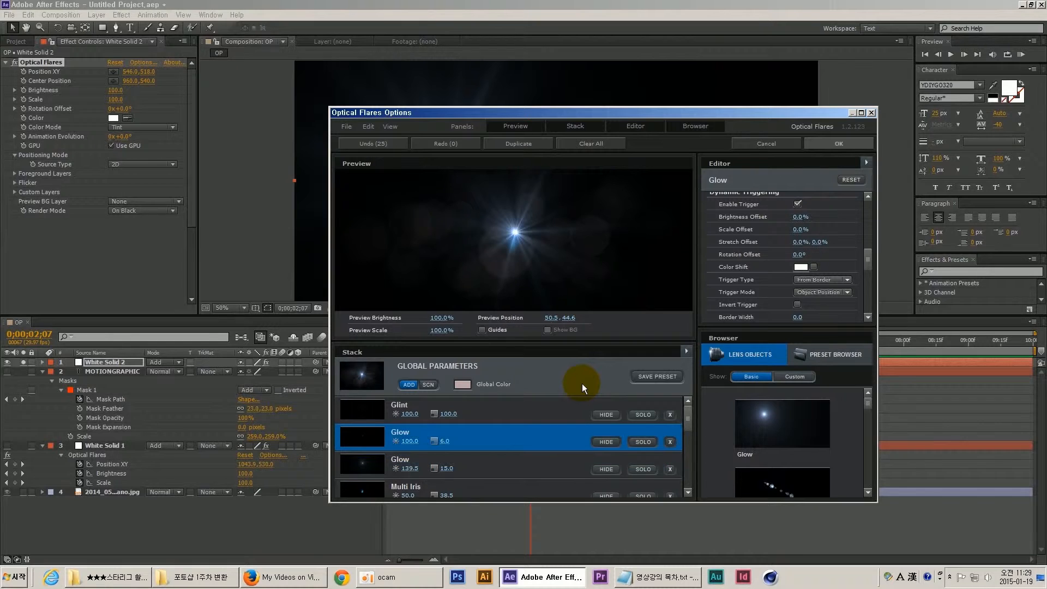
key(Down)
key(Down)
key(Down)
key(Down)
key(Down)
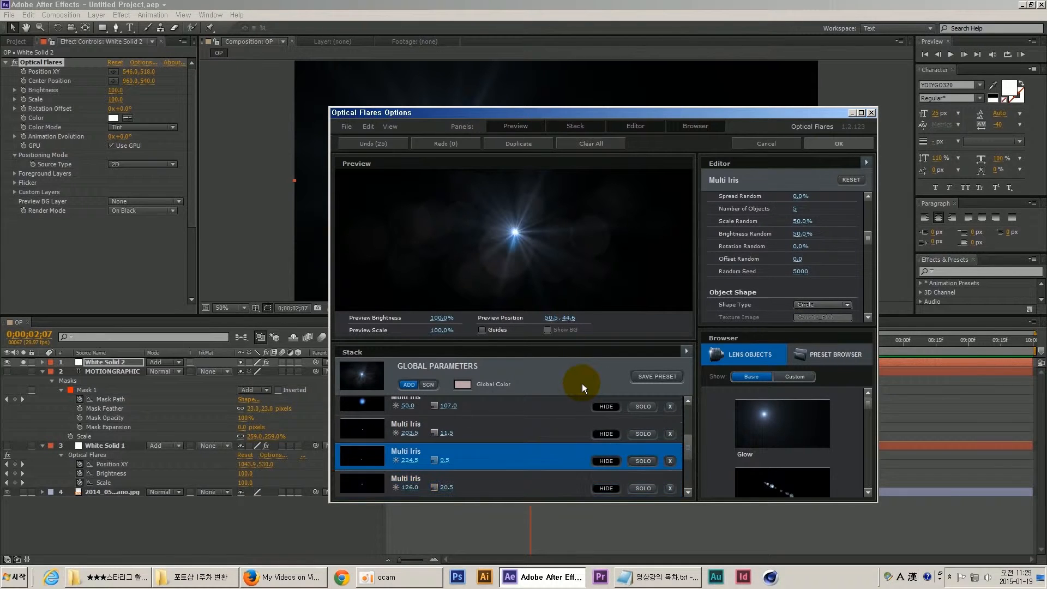
key(Up)
key(Up)
key(Down)
key(Down)
key(Down)
key(Down)
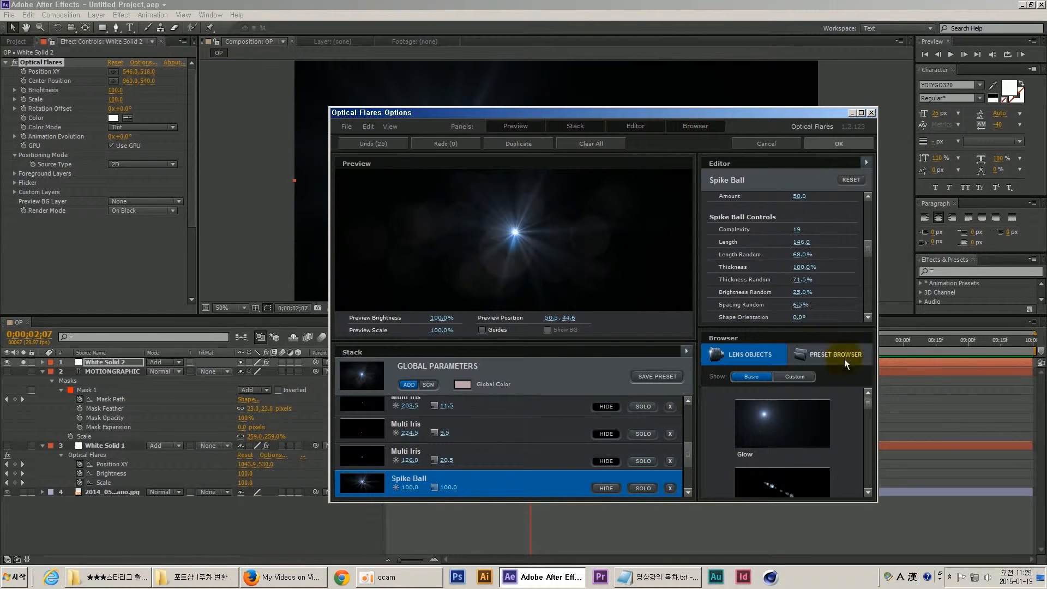
drag(872, 254, 879, 203)
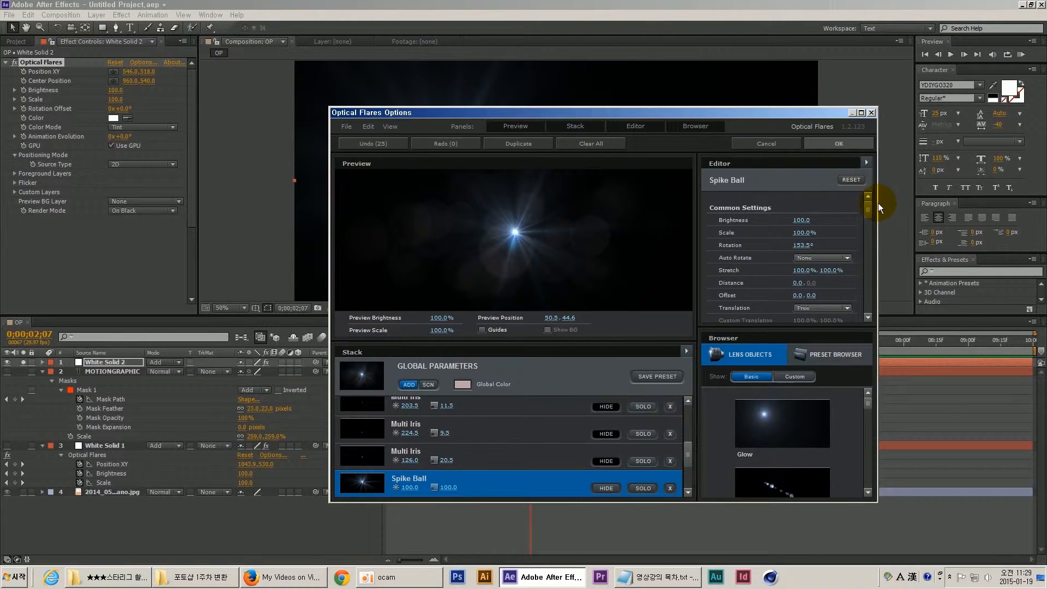
click(508, 446)
click(512, 427)
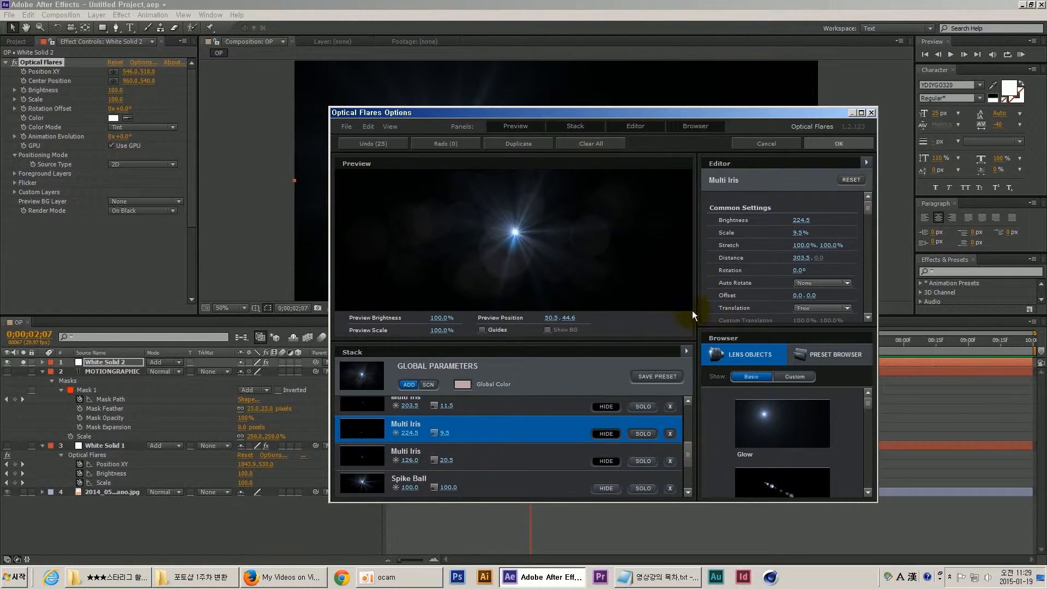
- Set the flare's global color to the grayish blue A1A5B8 and apply the Optical Flares options
click(463, 385)
drag(506, 362, 510, 372)
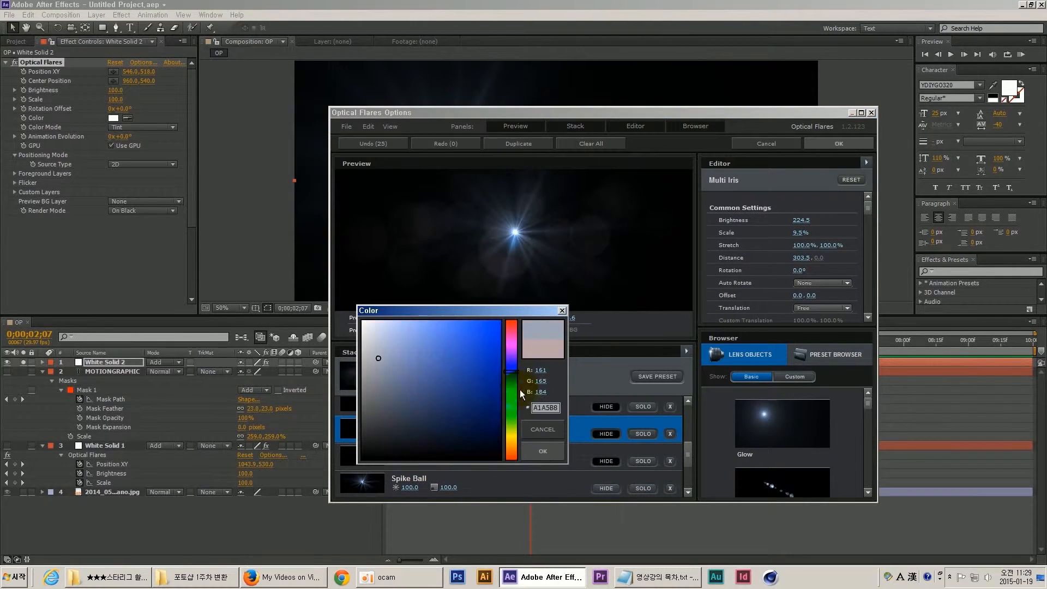
click(542, 451)
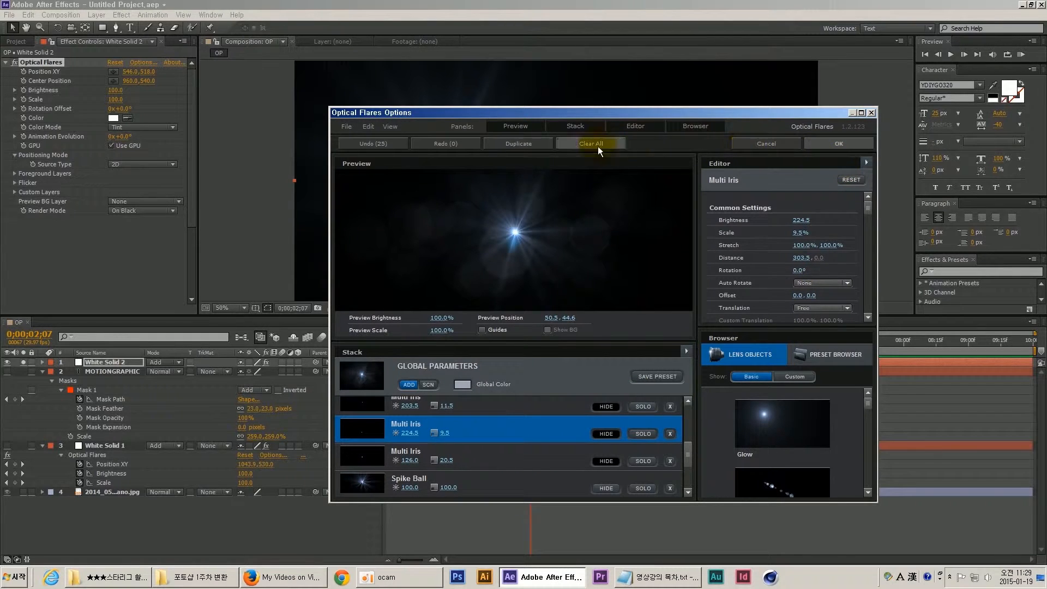
click(532, 232)
click(830, 146)
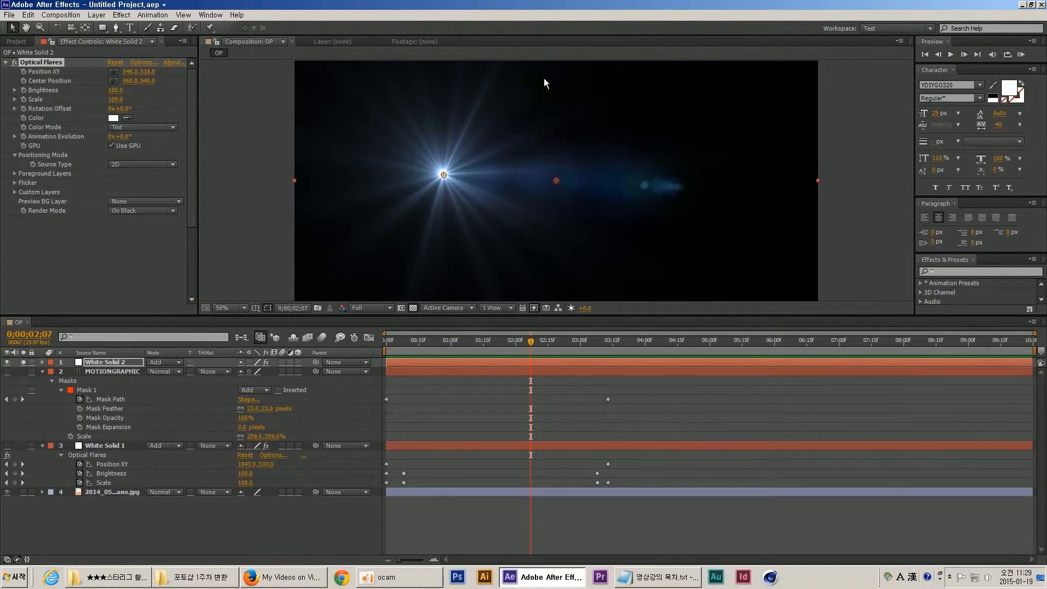
- Unsolo White Solid 2, place its flare just beyond the volcano photo's left edge, and set its Brightness to 320
drag(443, 175, 278, 276)
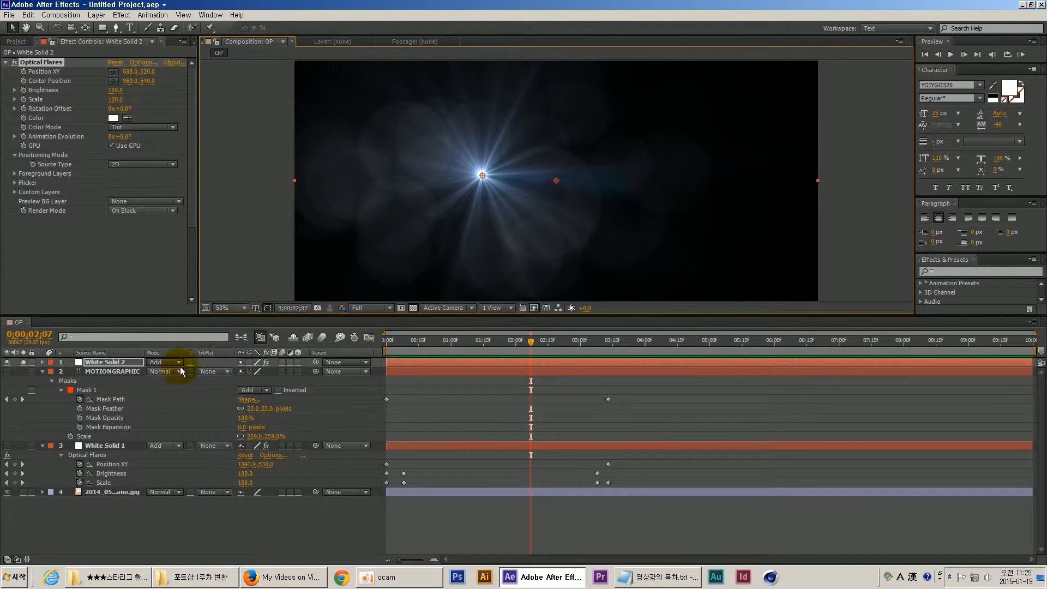
click(24, 362)
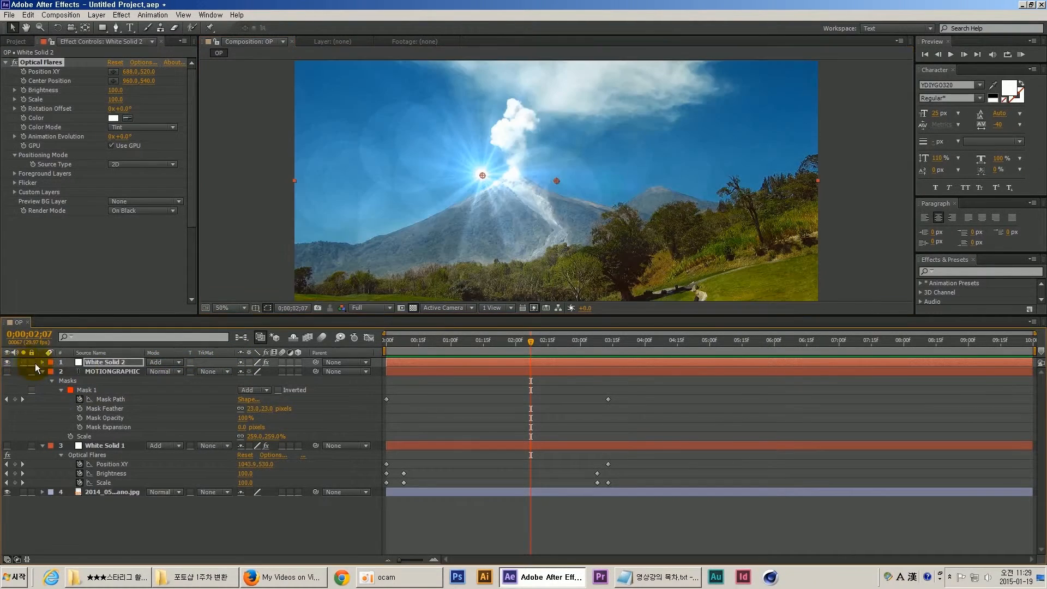
drag(483, 172, 281, 179)
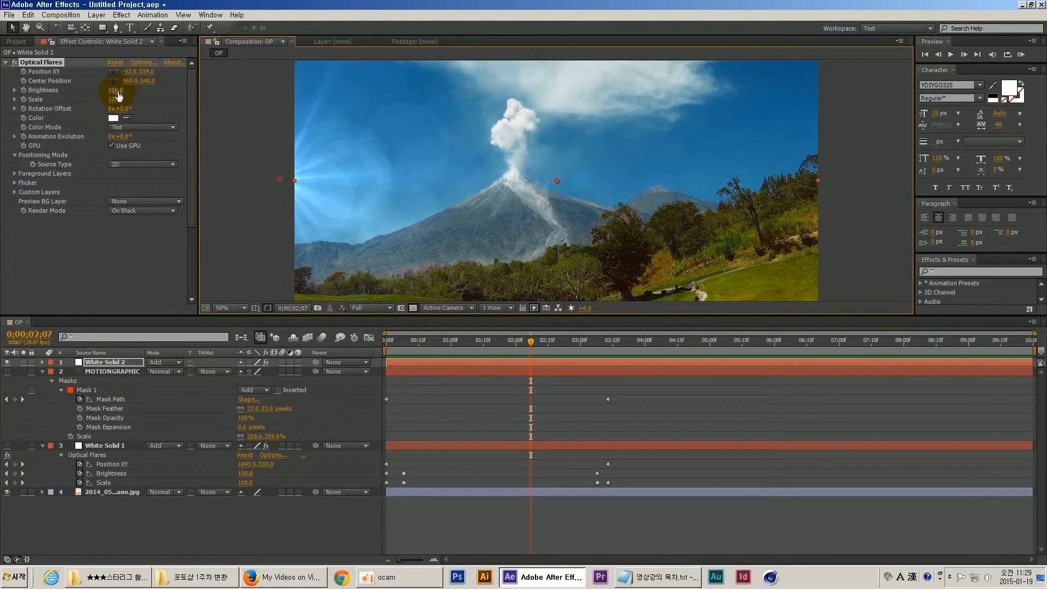
drag(115, 90, 129, 91)
- At 0;00;03;13, move the flare to about 954, 546 and enable keyframing for its Brightness and Scale
drag(420, 340, 608, 368)
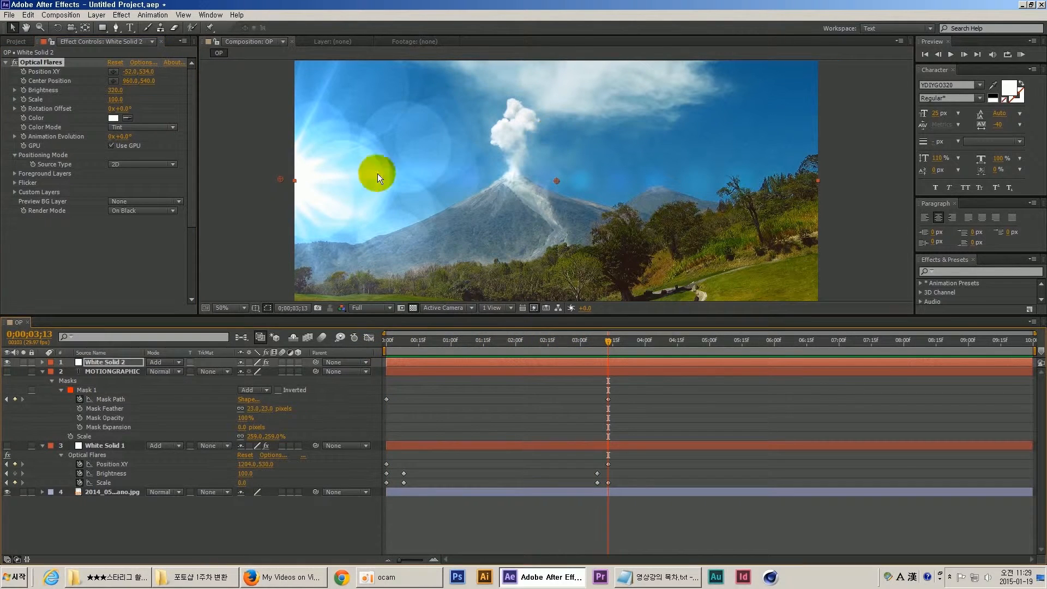
drag(285, 177, 554, 180)
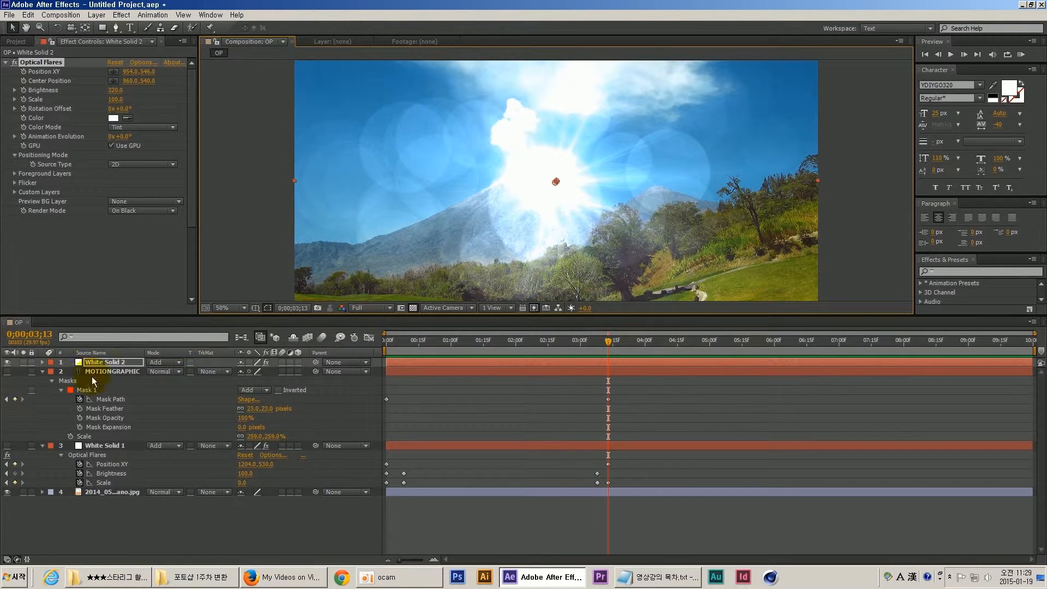
click(24, 97)
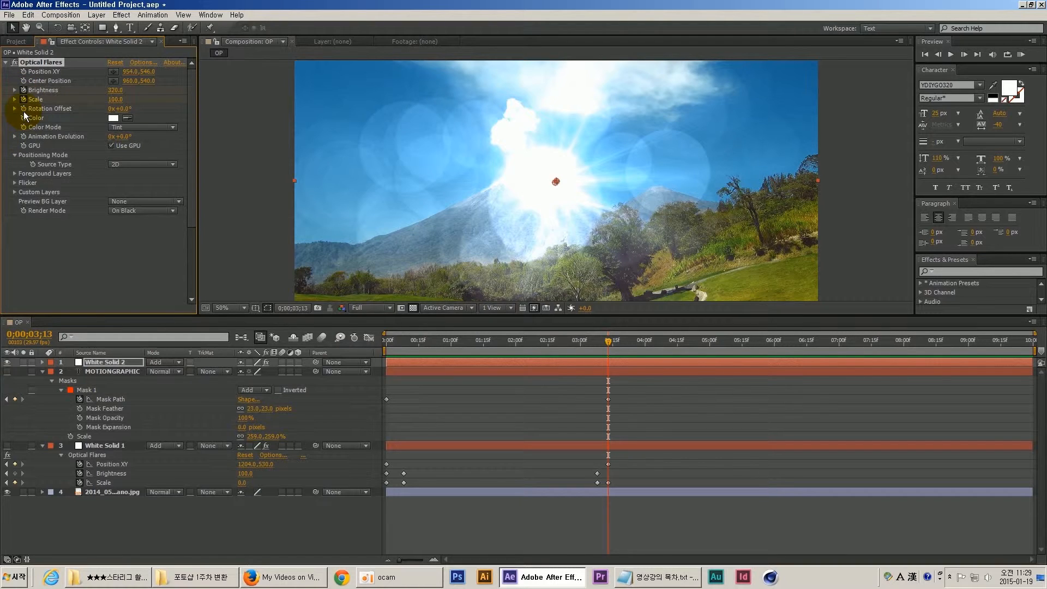
- Set the flare's Brightness to 1500 at 0;00;03;13, and key both Brightness and Scale to 0 at 0;00;03;11
drag(116, 90, 174, 84)
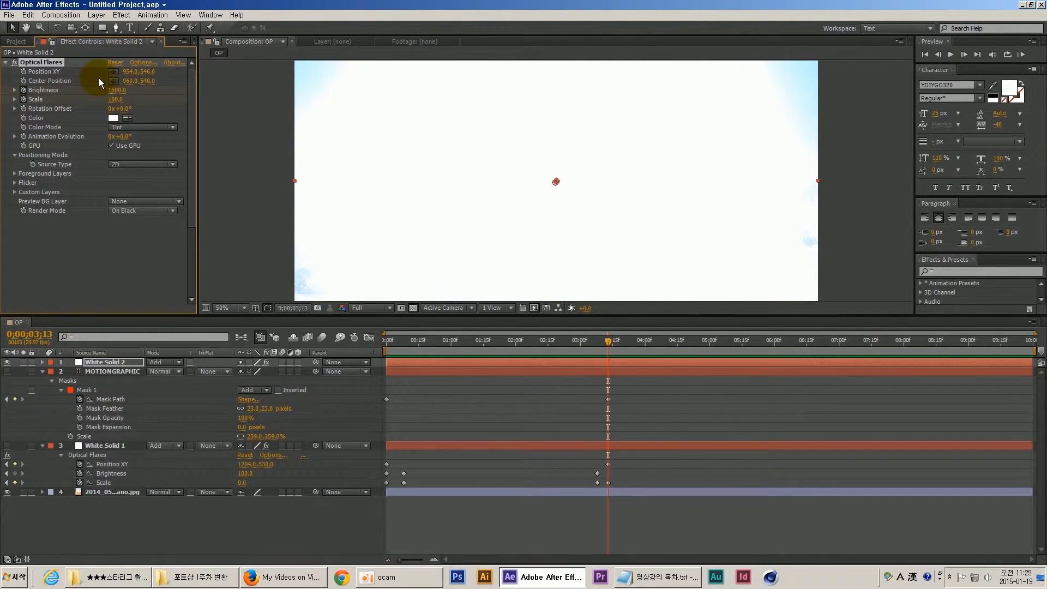
key(u)
click(603, 345)
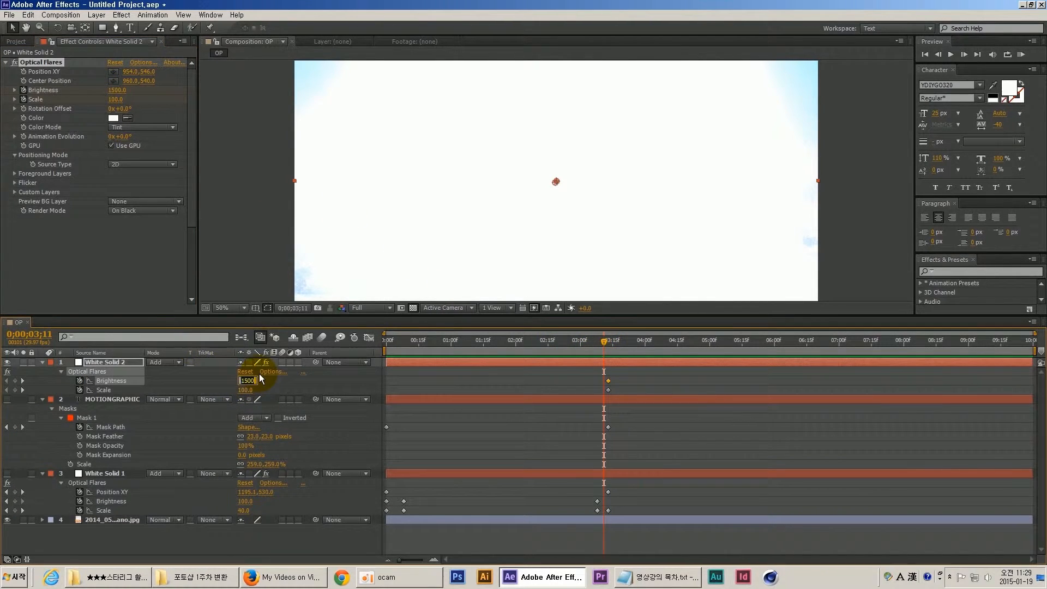
text(0)
key(Return)
click(246, 390)
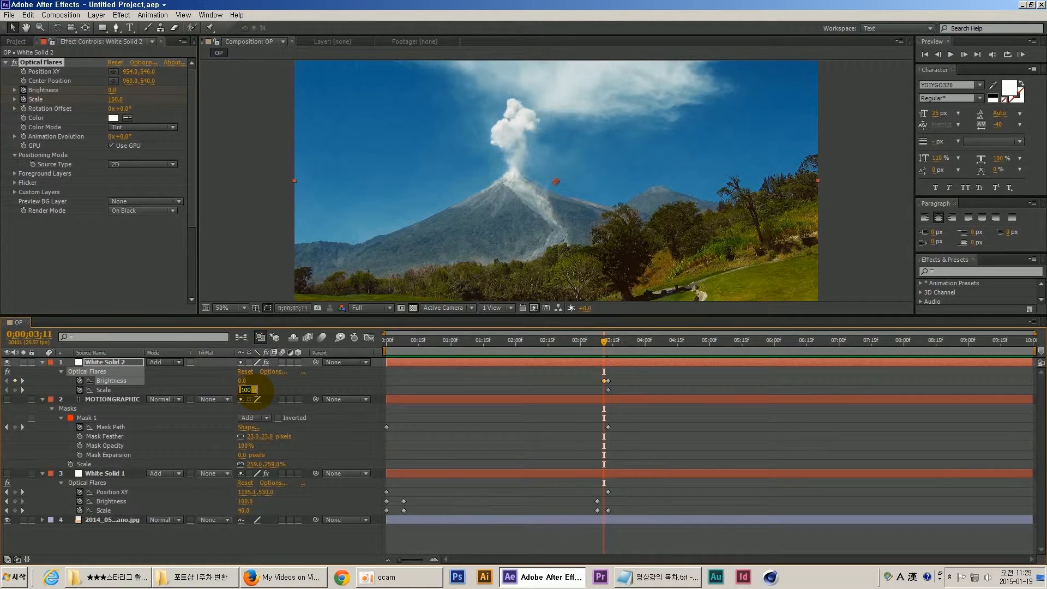
text(0)
key(Return)
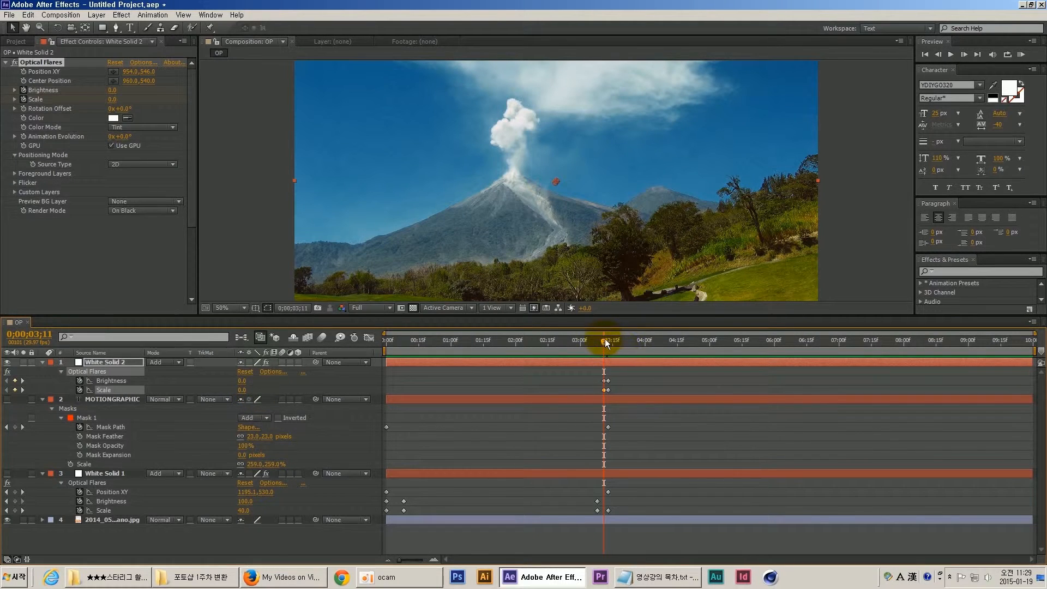
- At 0;00;03;21, key White Solid 2's flare Brightness and Scale to 0
drag(602, 341, 626, 341)
click(247, 381)
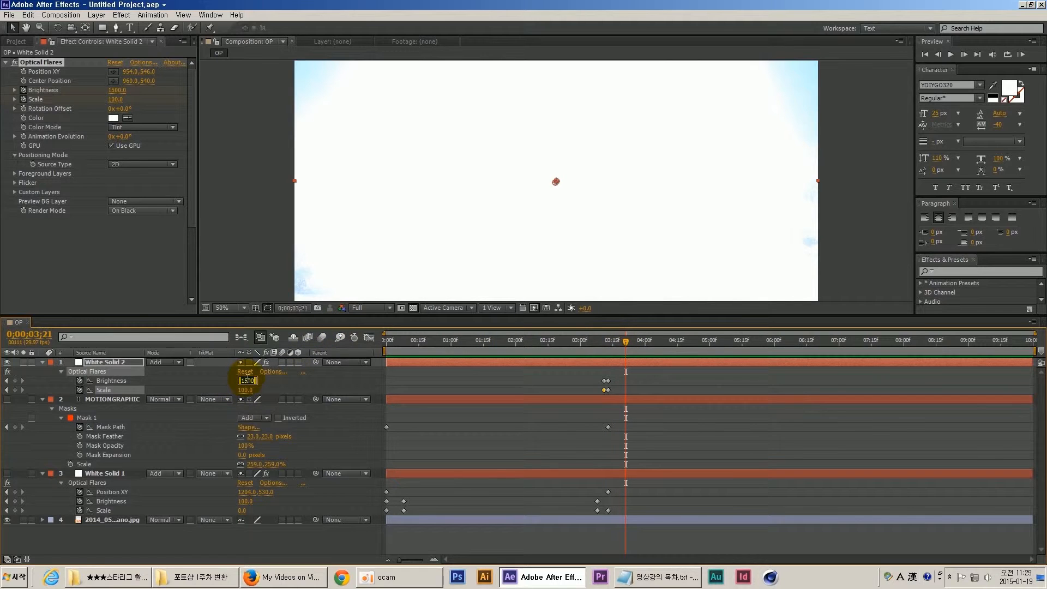
text(0)
key(Return)
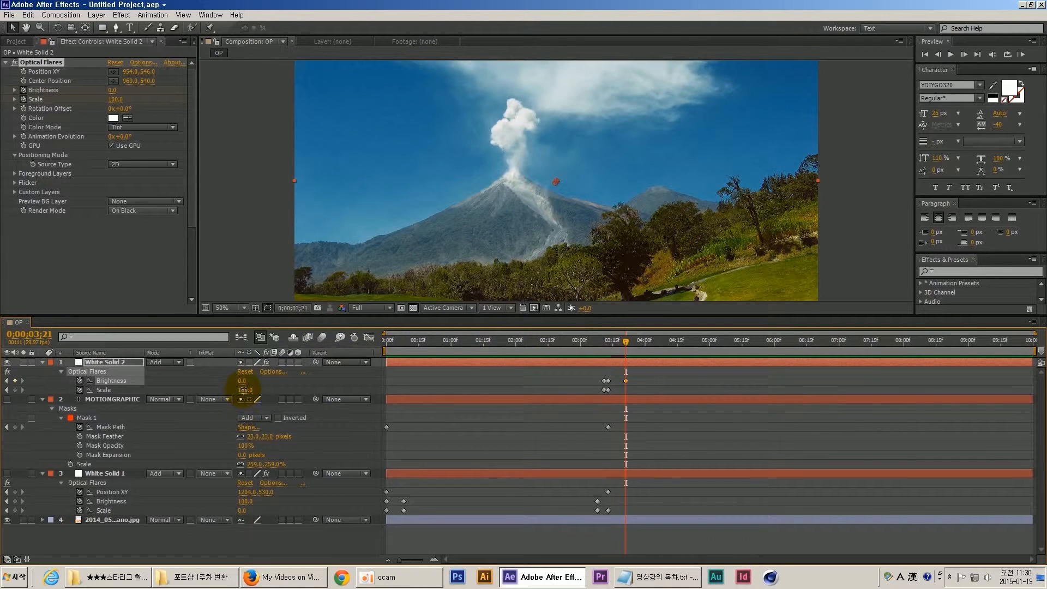
click(246, 390)
text(0)
key(Return)
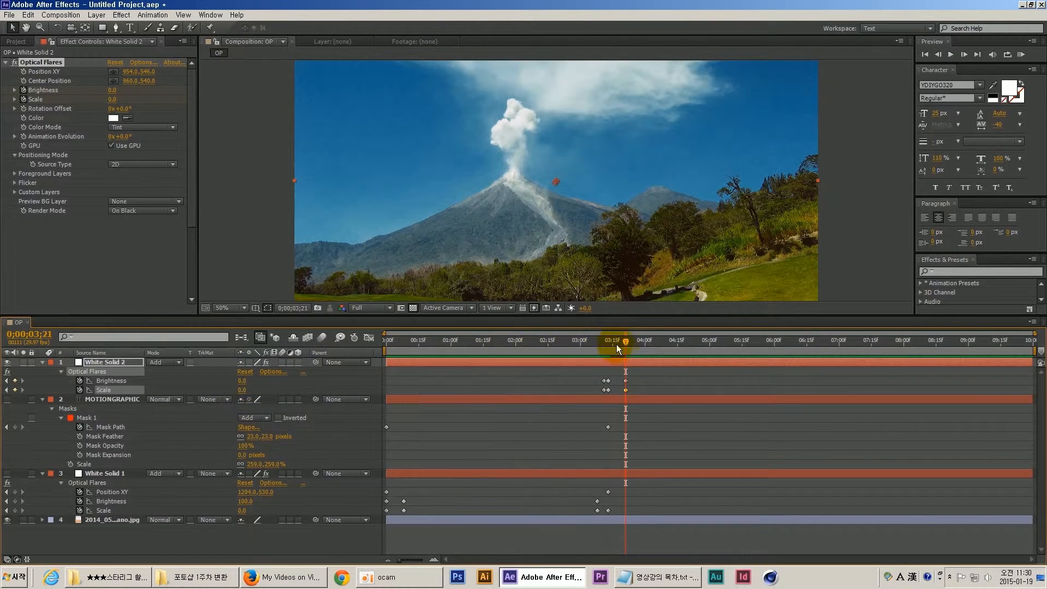
- Trim the end of the volcano photo layer to 0;00;03;13
mouse_move(616, 344)
mouse_down()
mouse_move(597, 345)
mouse_move(626, 348)
mouse_move(609, 352)
mouse_up()
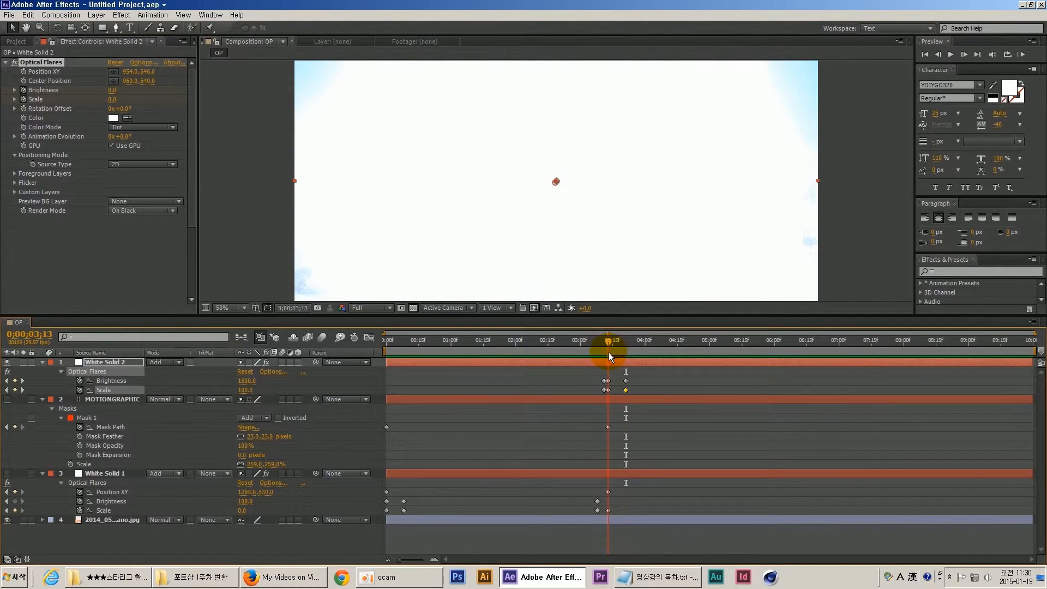
click(604, 519)
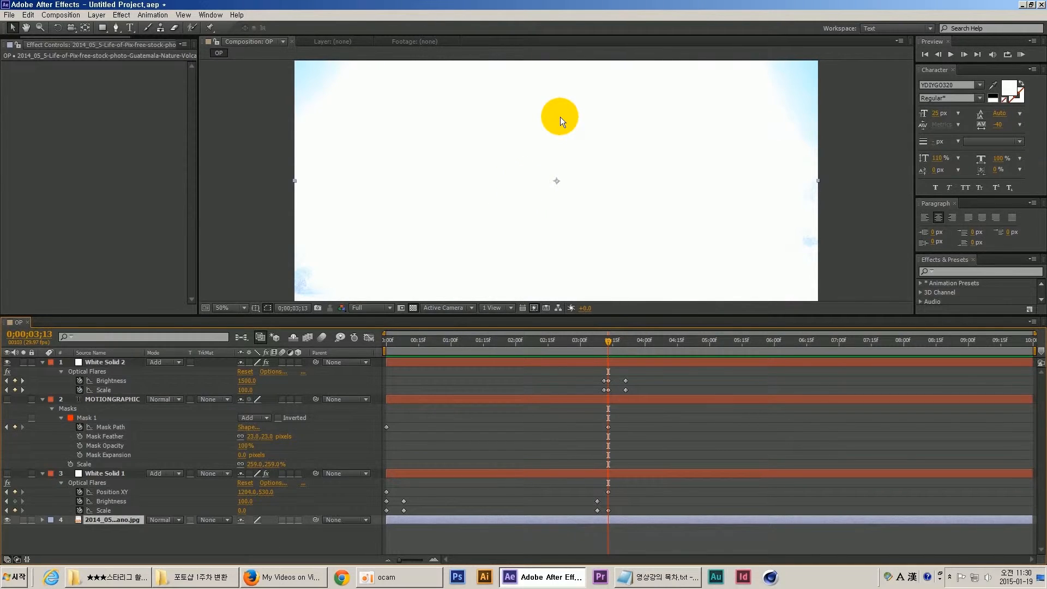
key(alt+])
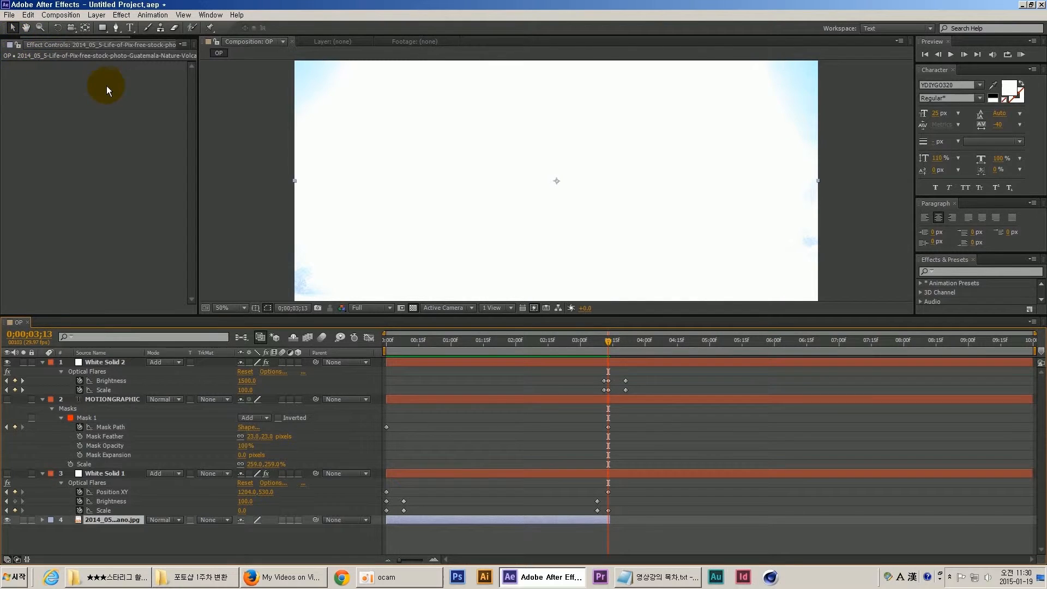
- Import the sunset boat photo and add it to the OP composition beneath the volcano layer
key(ctrl+0)
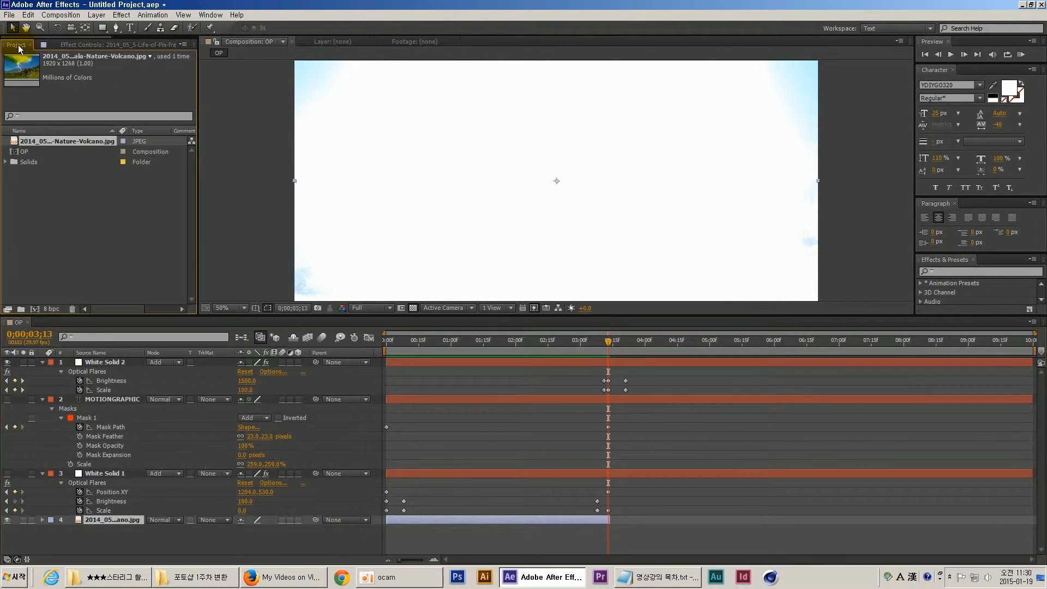
double_click(74, 222)
double_click(709, 256)
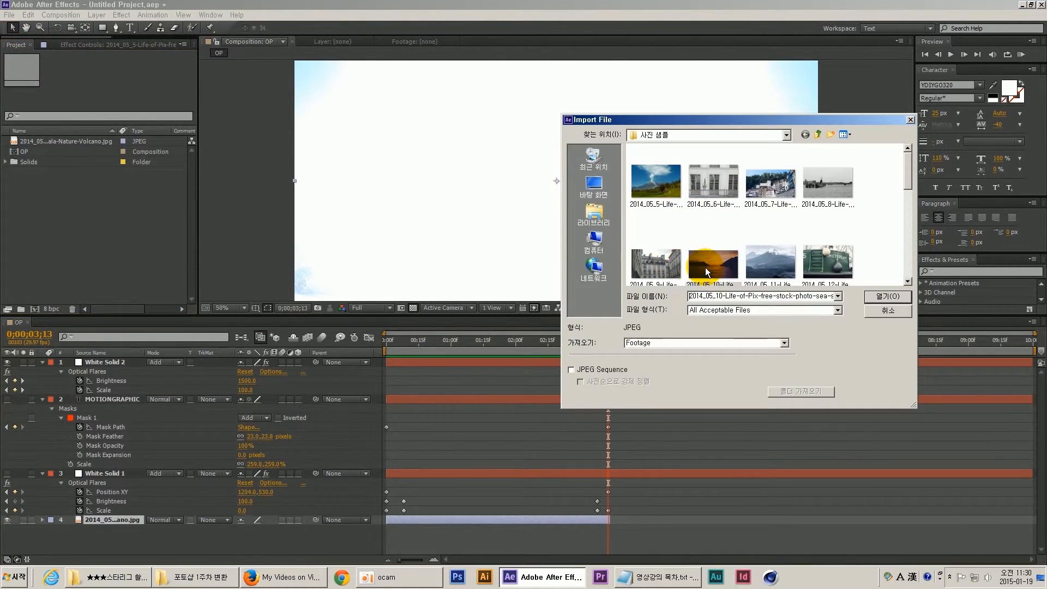
drag(38, 141, 109, 527)
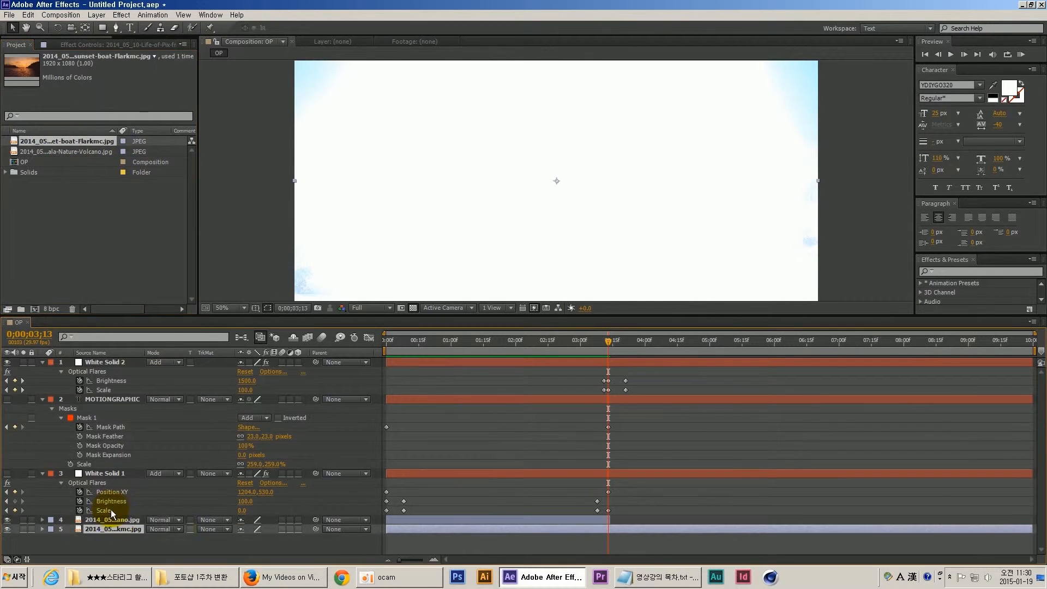
- Extend the volcano layer past the flare's final keyframes and trim its end back to 0;00;03;13
drag(608, 520, 655, 520)
click(607, 346)
drag(610, 346, 607, 348)
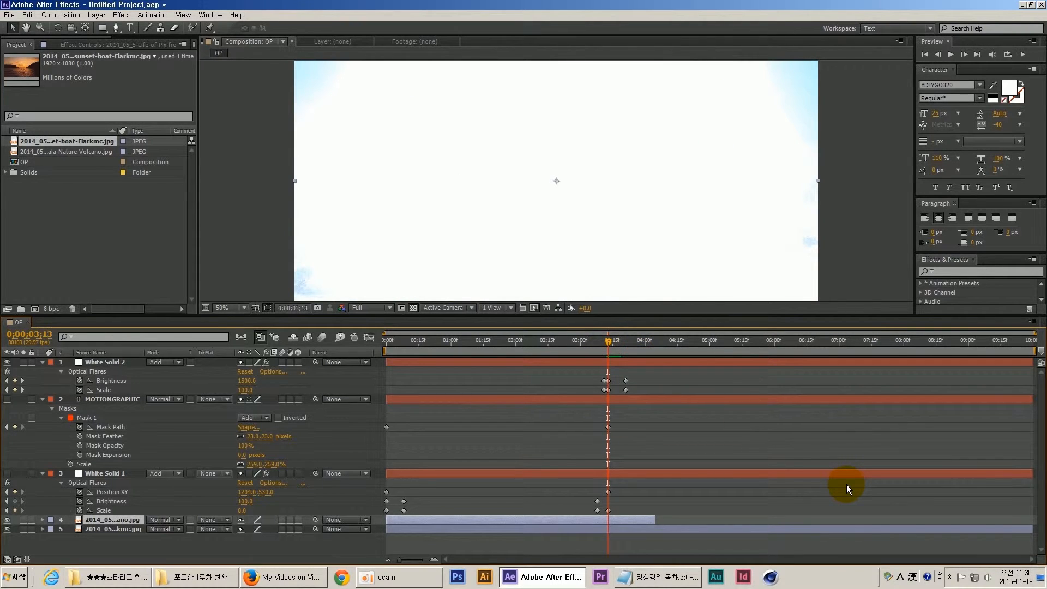
key(alt+bracketright)
- Trim the start of the sunset layer to meet the volcano layer's end and scrub across the cut
click(563, 327)
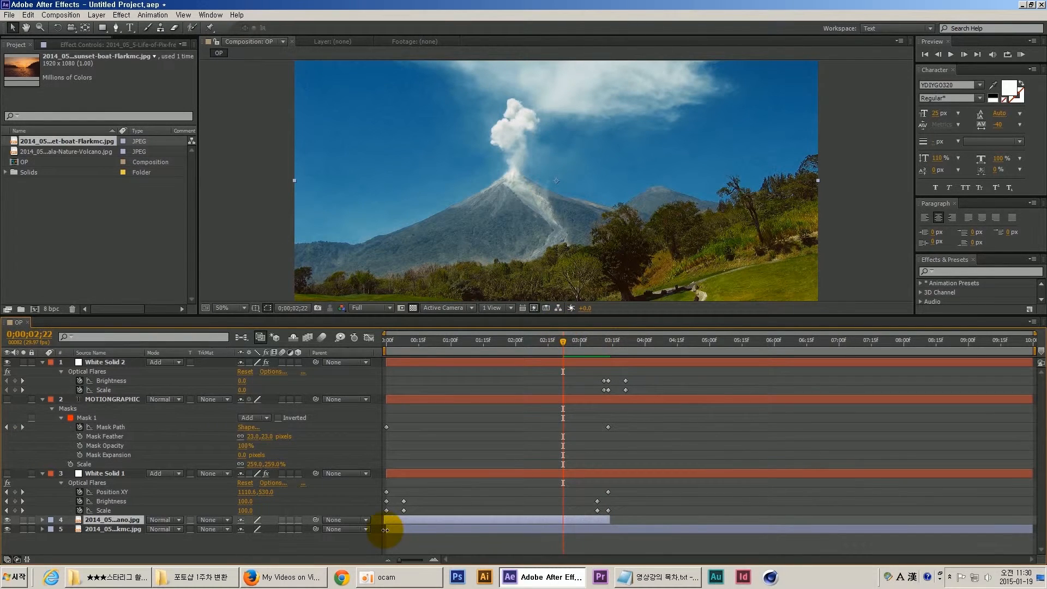
drag(385, 530, 390, 530)
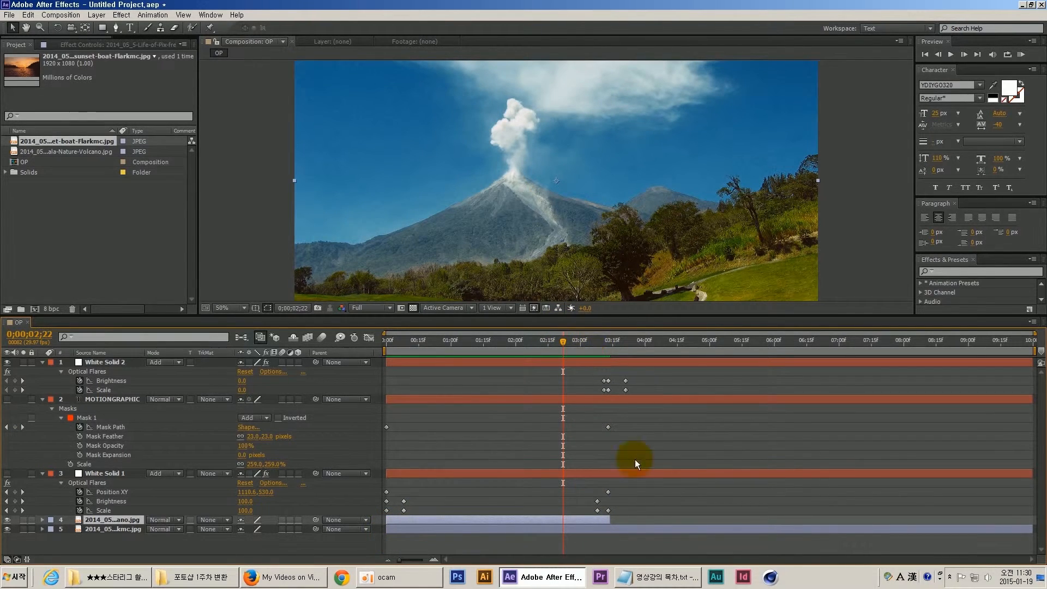
mouse_move(611, 520)
mouse_down()
mouse_move(709, 520)
mouse_move(610, 526)
mouse_up()
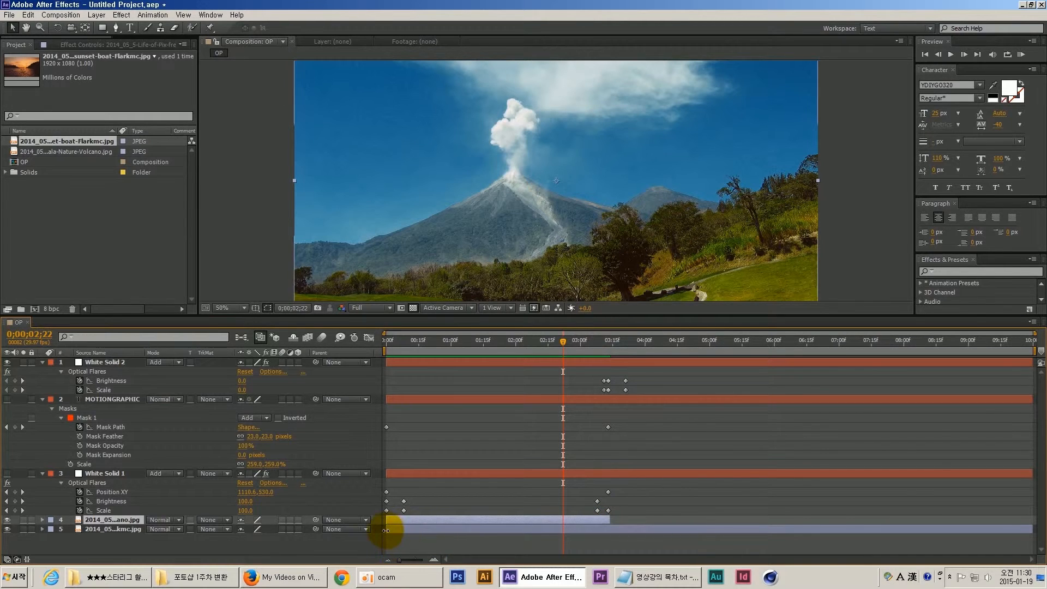
drag(386, 529, 608, 541)
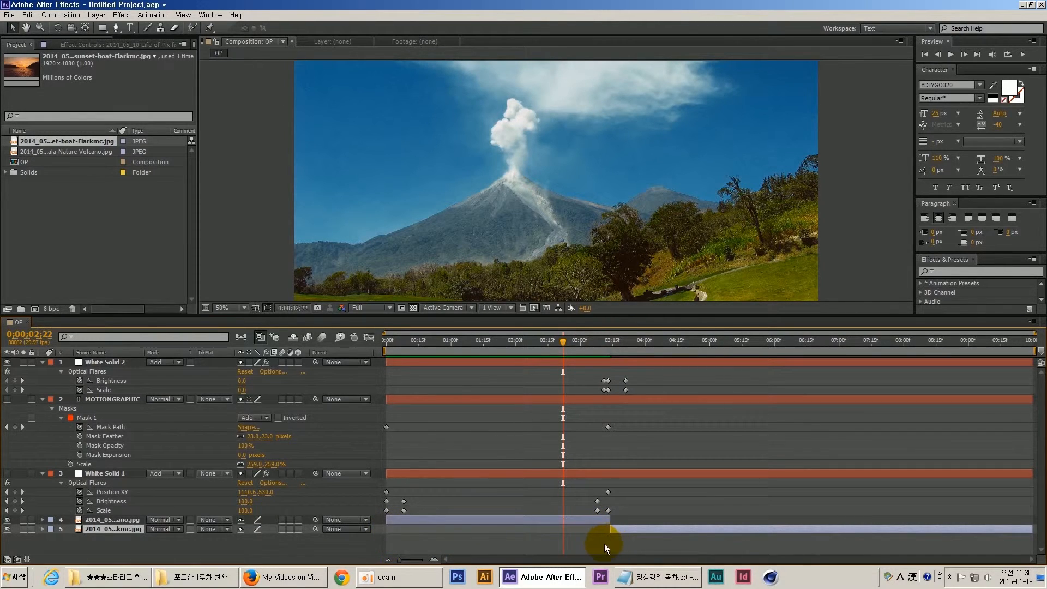
click(604, 545)
drag(583, 348, 633, 355)
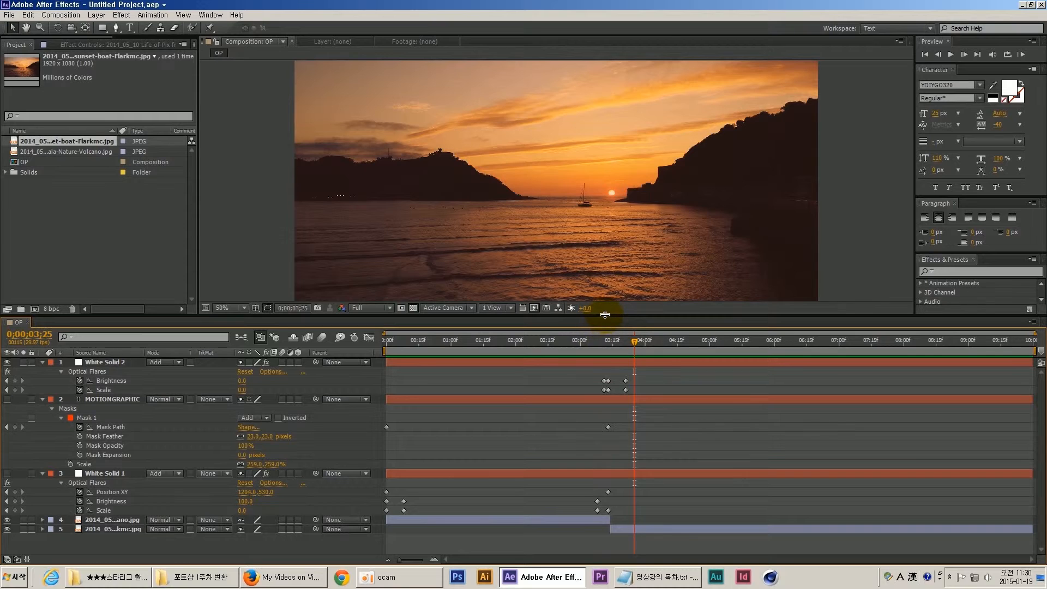
- Enlarge the composition view, enable Position XY keyframing on White Solid 2's flare at 0;00;03;13, and place it at 416, 252
drag(609, 315, 605, 394)
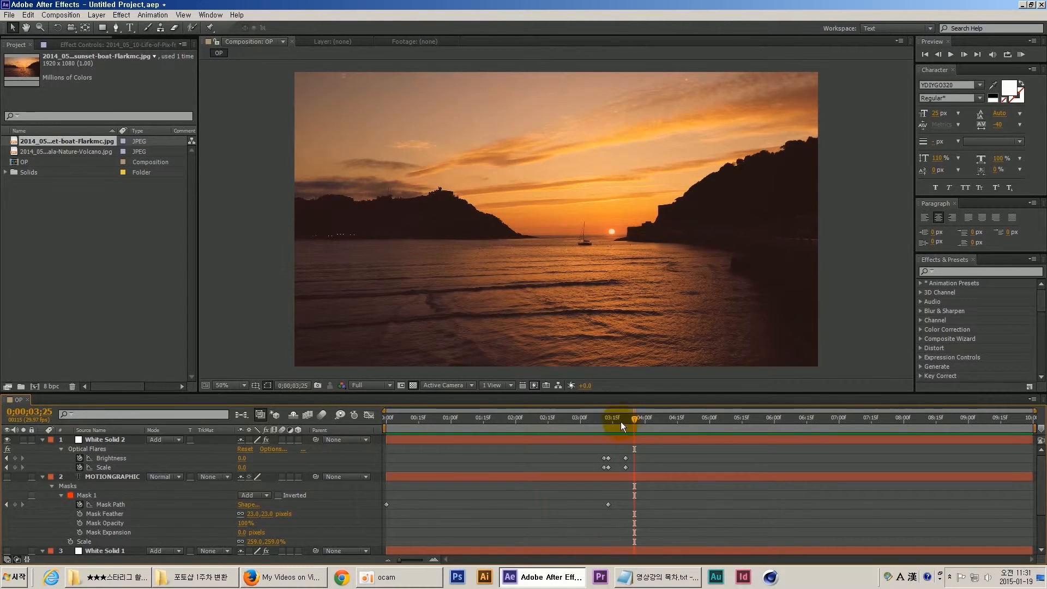
click(607, 422)
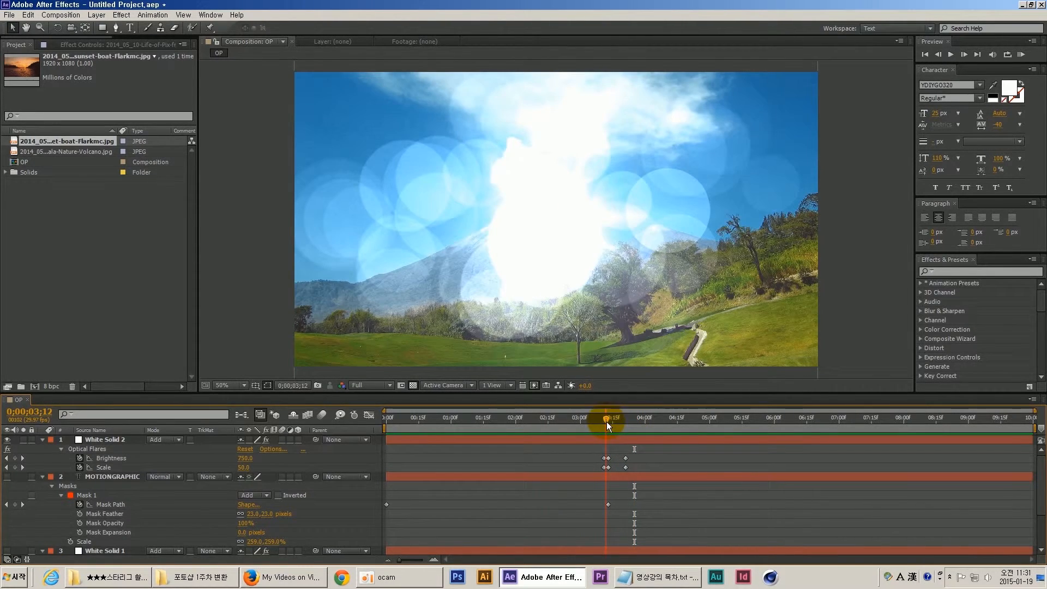
click(609, 422)
click(103, 440)
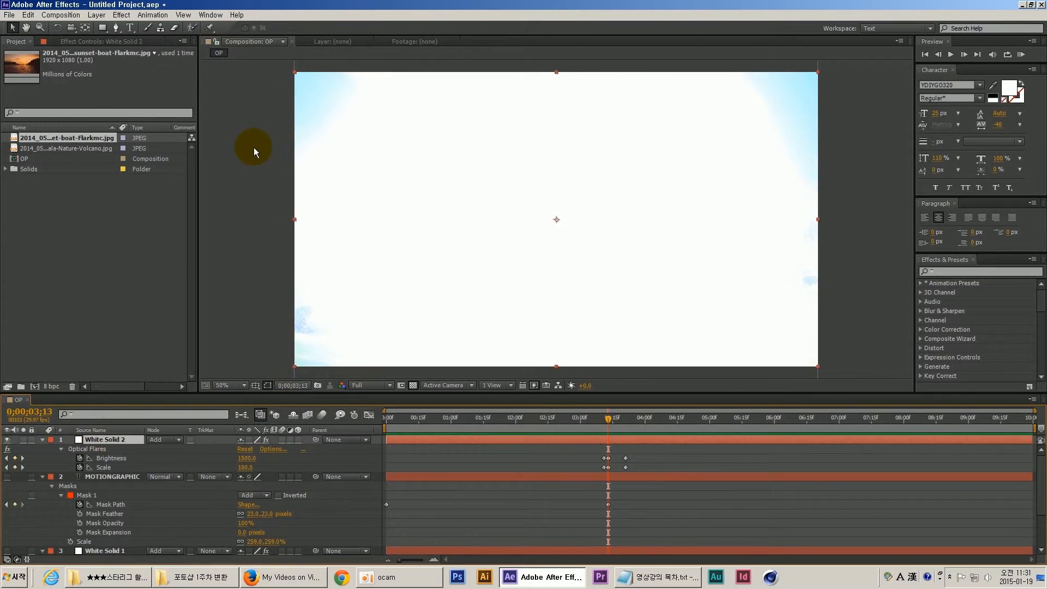
click(74, 40)
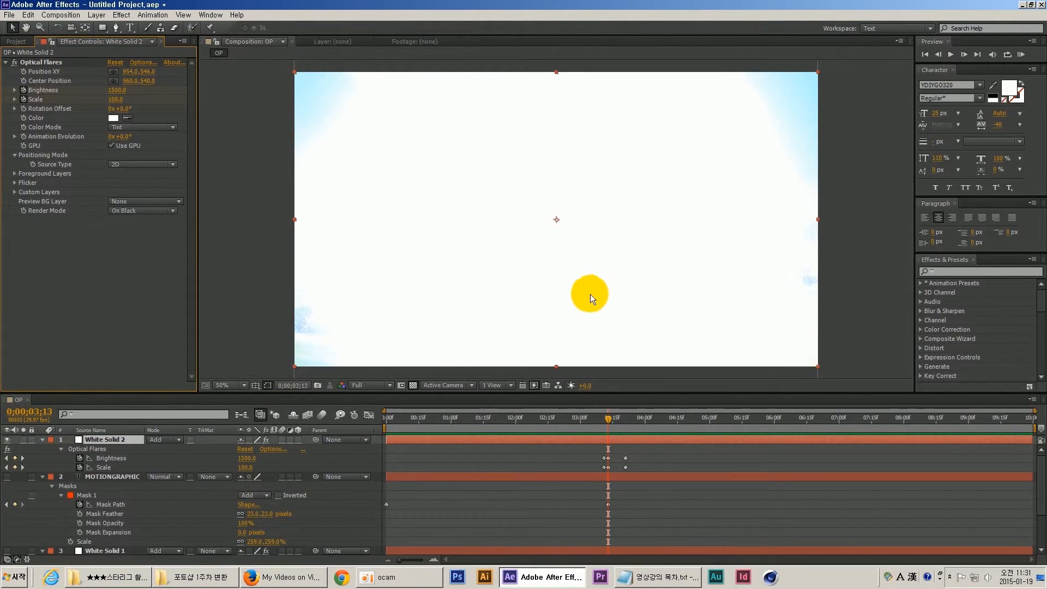
click(36, 62)
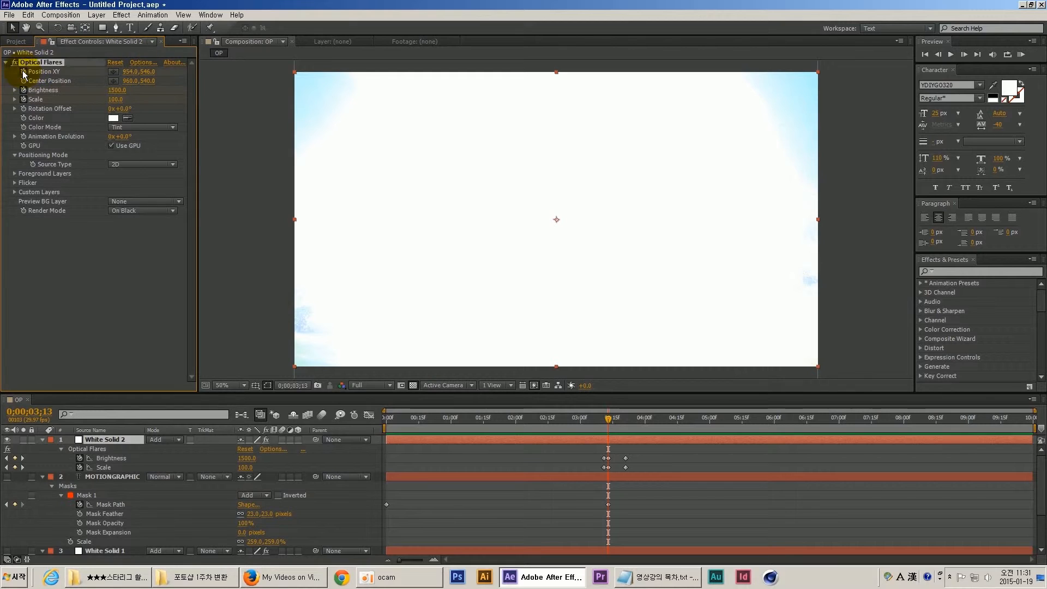
click(115, 73)
click(408, 141)
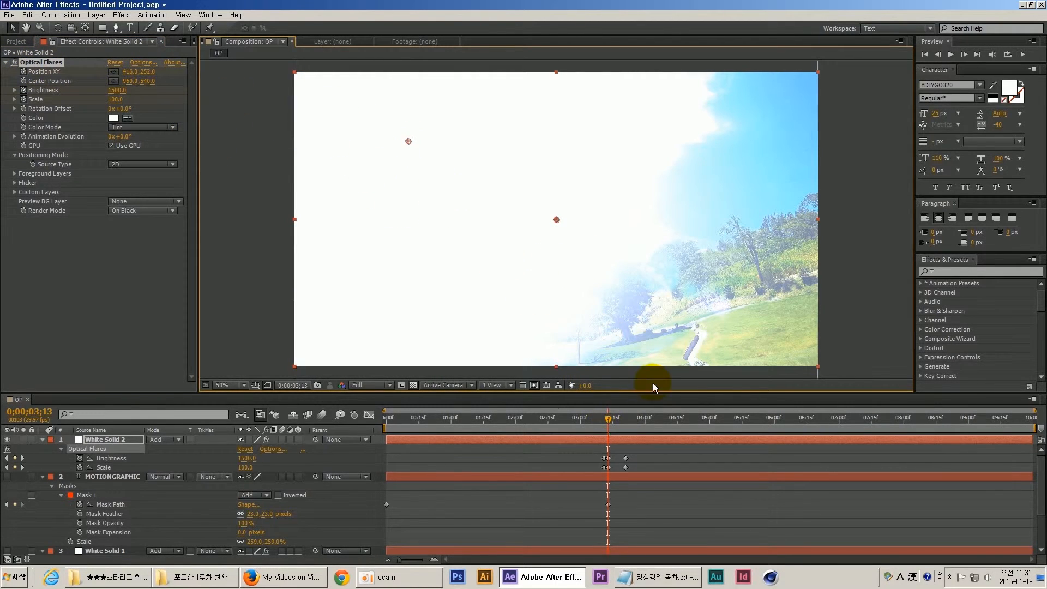
- Shift the position keyframe just before the flash, and key the flare at 1460, 854 around the final Brightness keyframe
key(u)
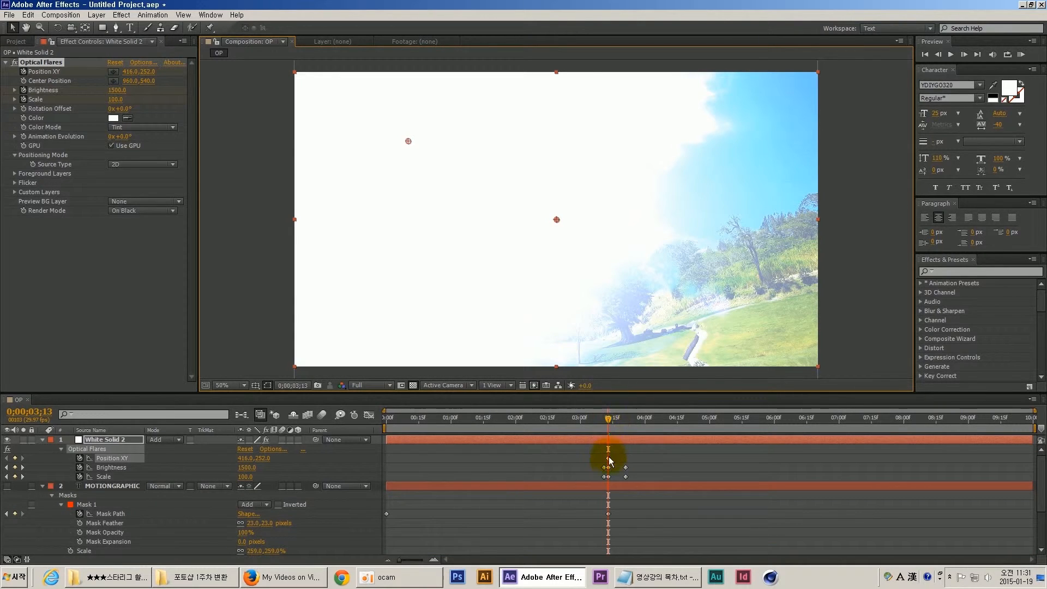
drag(608, 459, 596, 461)
drag(408, 142, 692, 305)
drag(608, 458, 627, 459)
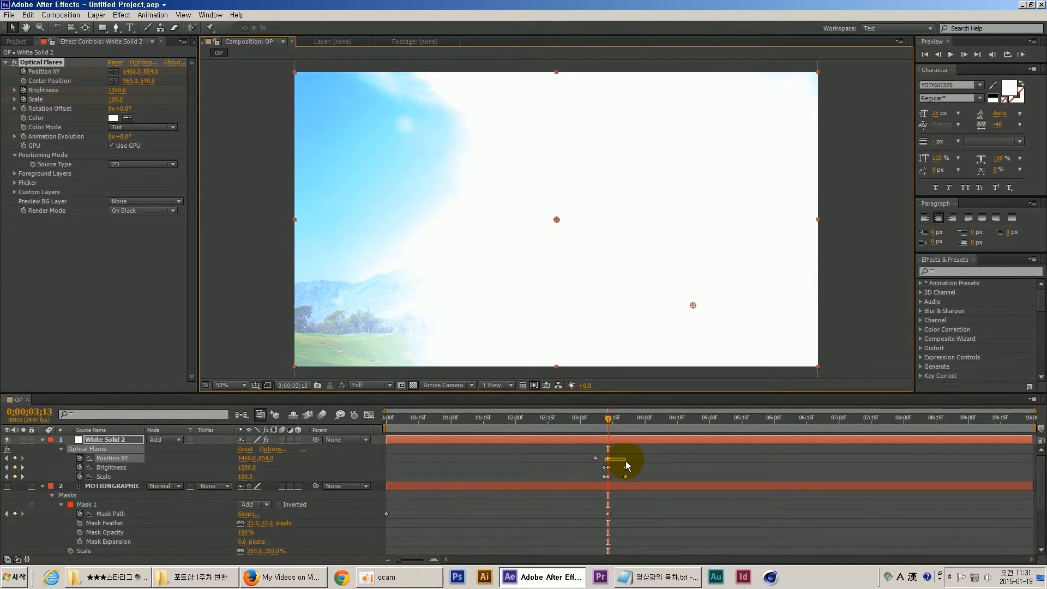
- Delay the final Brightness and Scale keyframes to about 0;00;04;06 and preview the transition with the work area starting around 0;00;02;05
mouse_move(604, 420)
mouse_down()
mouse_move(588, 418)
mouse_move(621, 424)
mouse_up()
drag(631, 467, 658, 468)
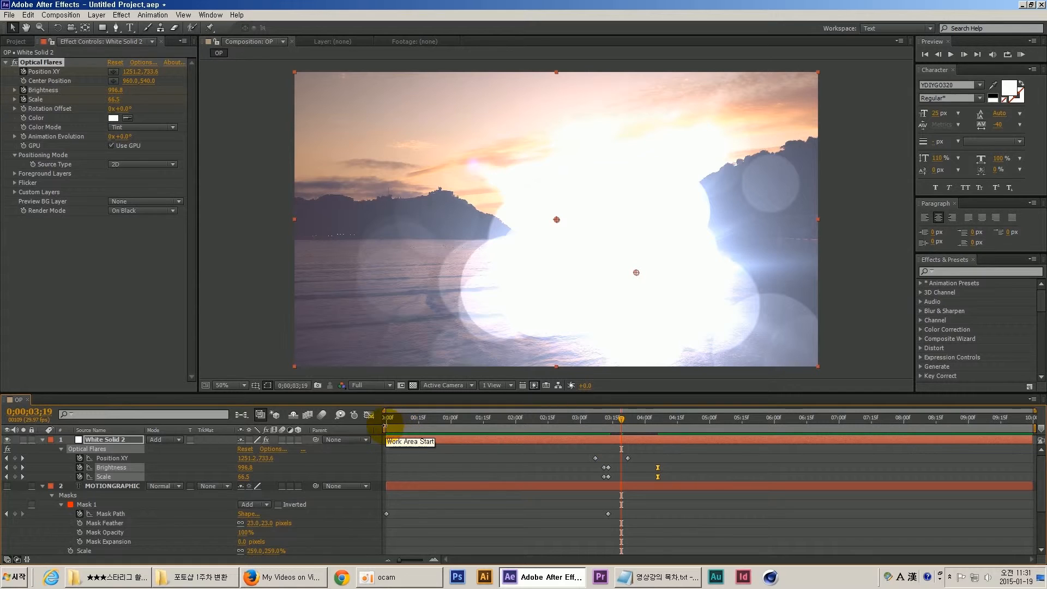
drag(385, 428, 525, 428)
key(KP_0)
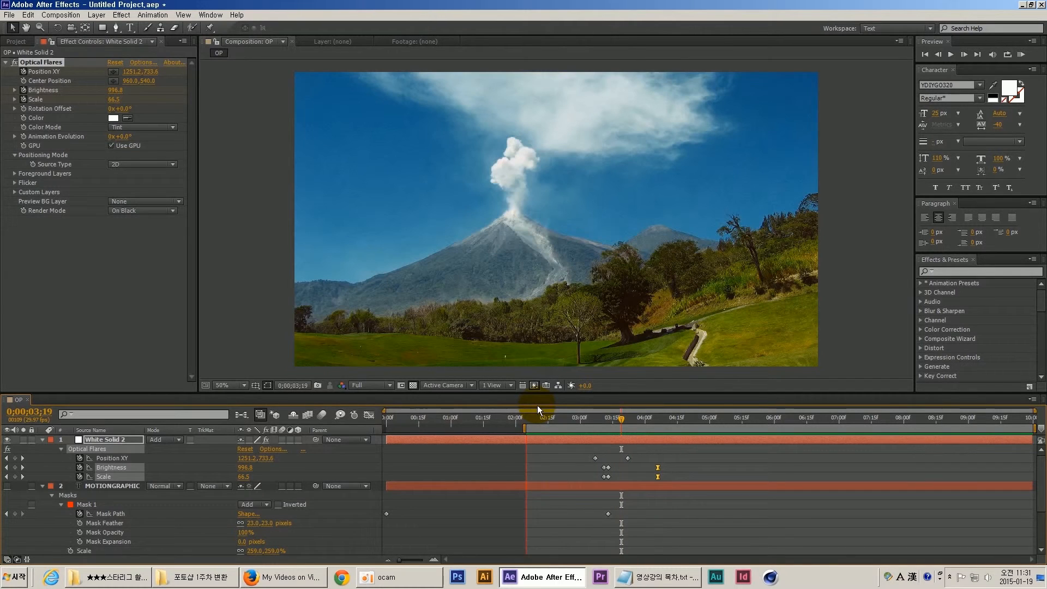
key(space)
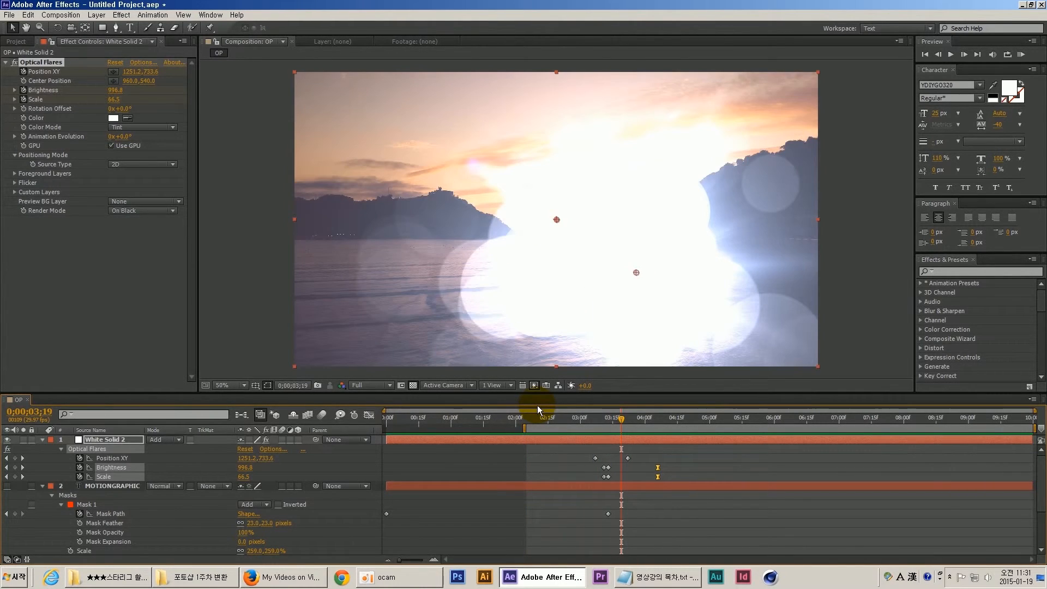
- At 0;00;03;28, key the flare's position at 1070, 630 and delete the position keyframe just before it
mouse_move(653, 409)
mouse_down()
mouse_move(603, 421)
mouse_move(641, 421)
mouse_up()
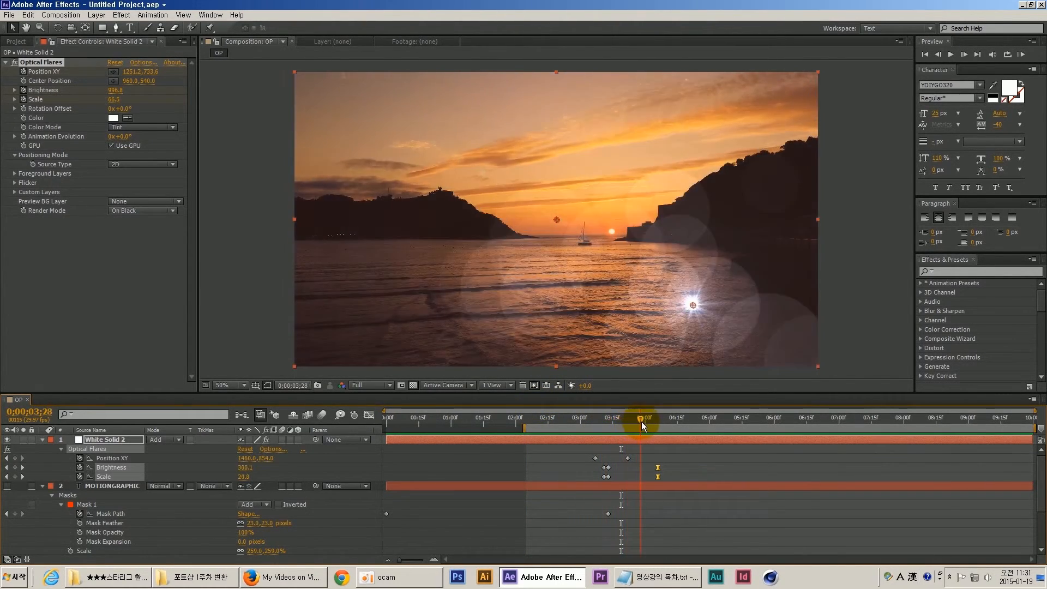
drag(692, 306, 587, 244)
click(634, 454)
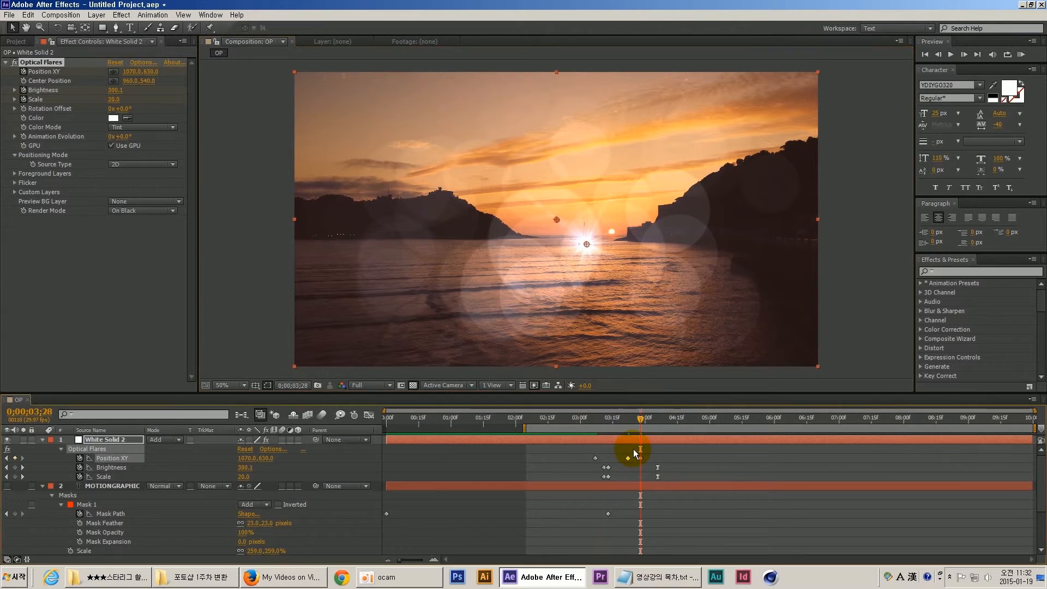
key(Delete)
- Try aligning the last position keyframe with the final Brightness keyframe, return it to 0;00;03;28, and preview the transition
drag(641, 458, 656, 456)
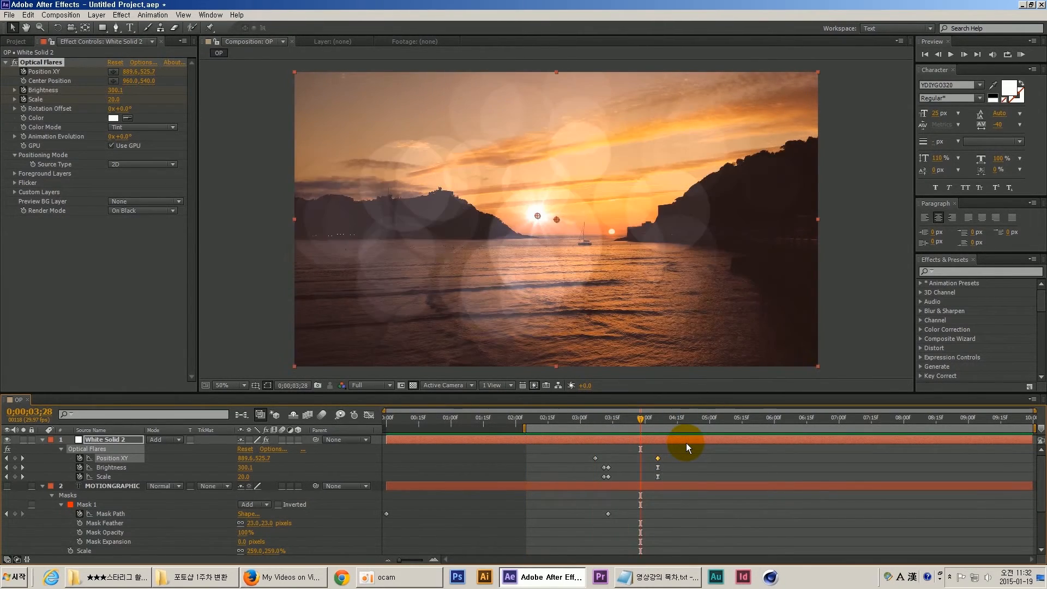
drag(659, 459, 641, 461)
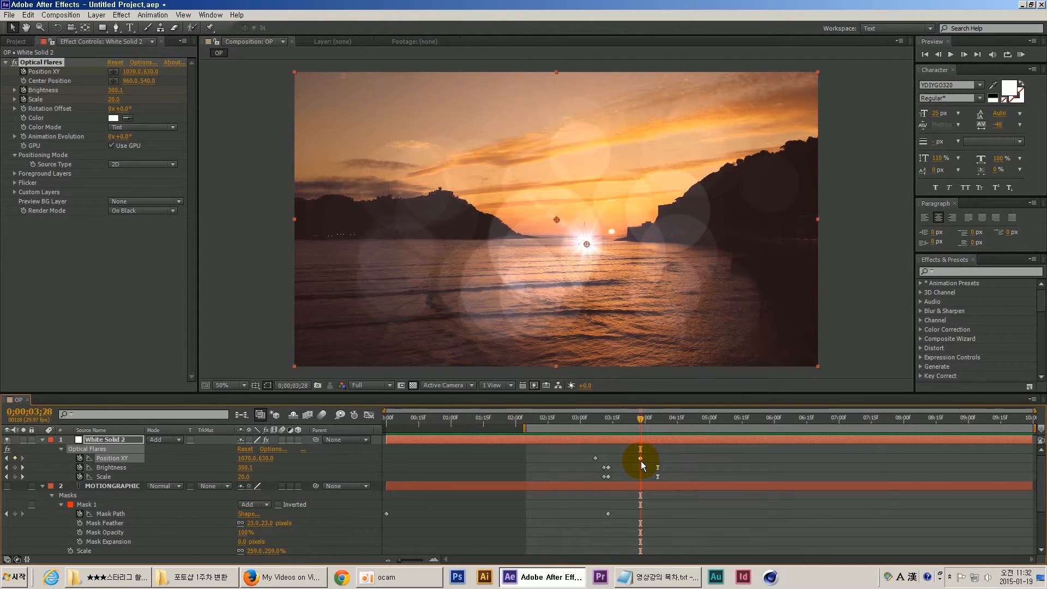
key(KP_0)
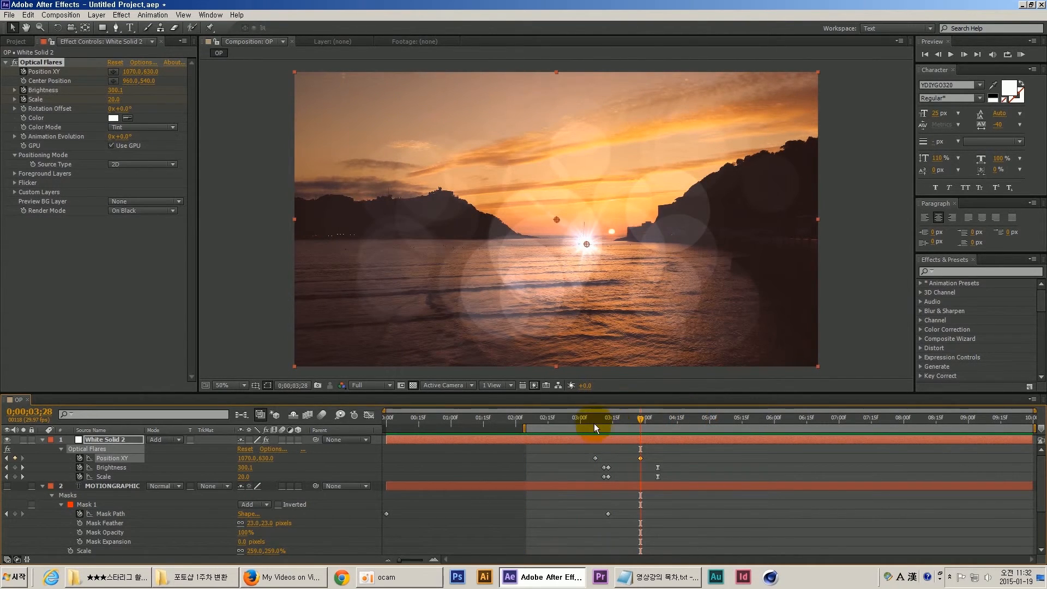
- Try keying the flare's position at 323.4, 716.0 at 0;00;03;10, and undo it
click(583, 420)
drag(599, 421, 601, 421)
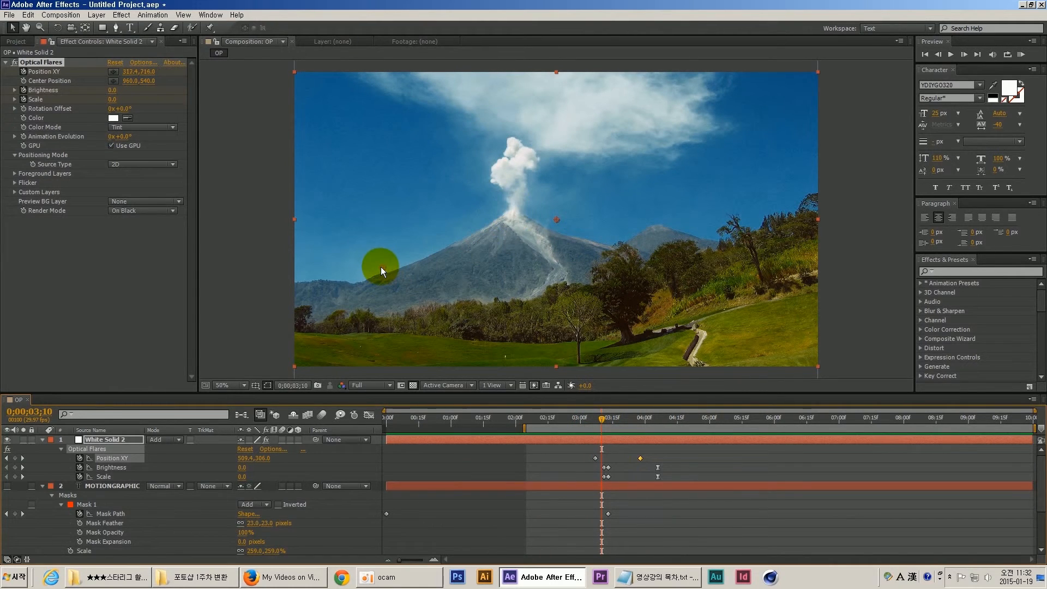
drag(381, 267, 383, 268)
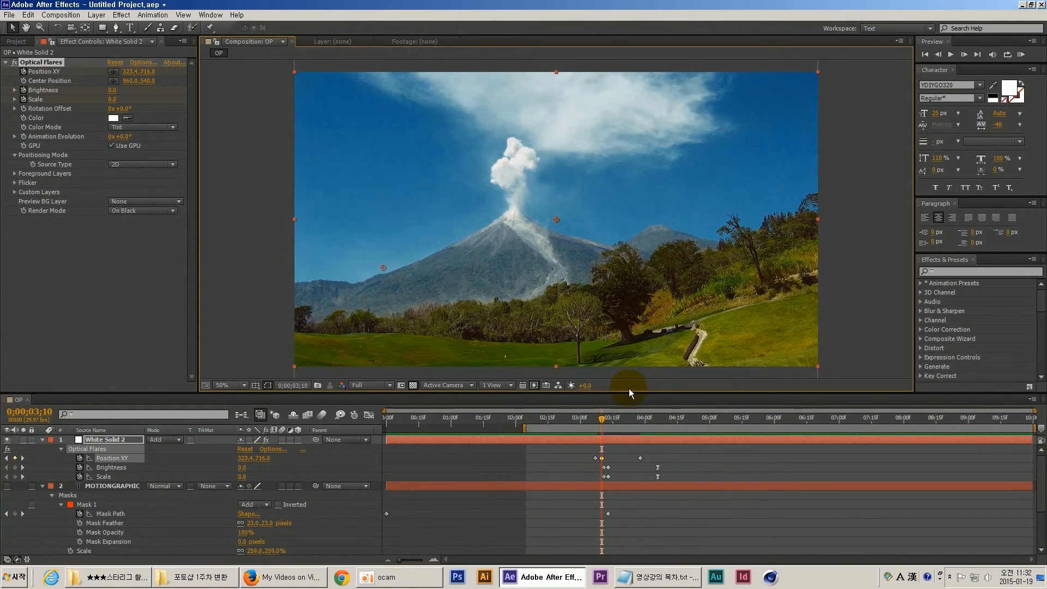
key(ctrl+z)
- Lower the second flare's peak Brightness at the 0;00;03;13 keyframe and check the flash around the cut
click(604, 423)
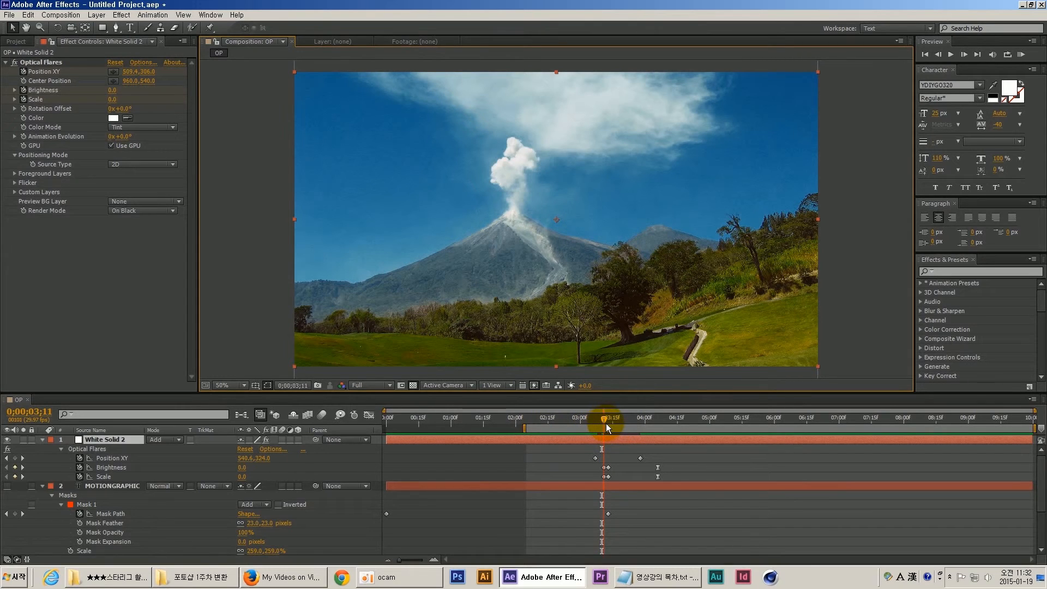
drag(606, 423, 611, 425)
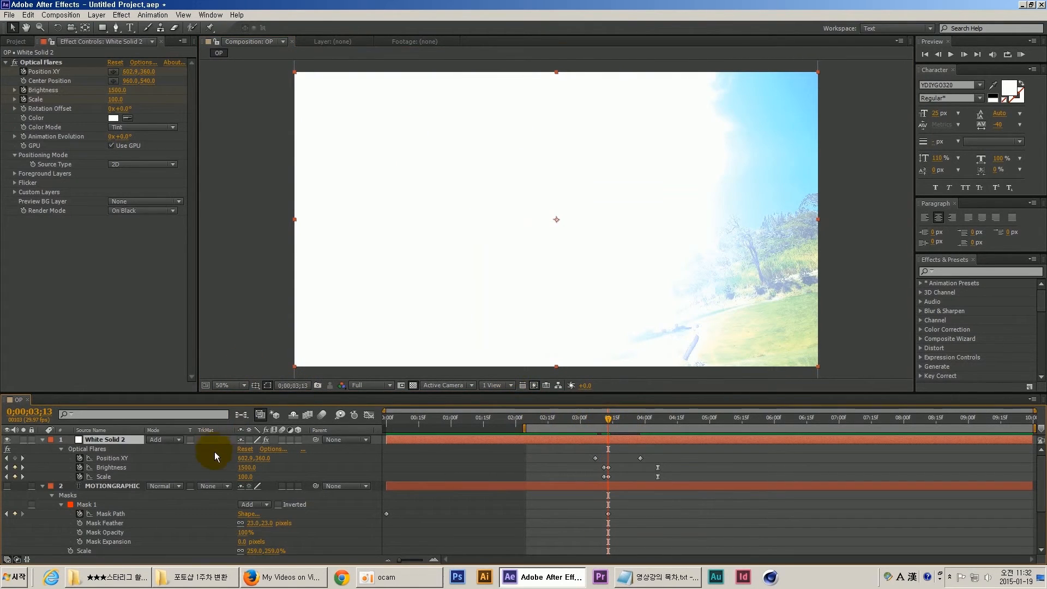
mouse_move(244, 470)
mouse_down()
mouse_move(228, 469)
mouse_move(249, 470)
mouse_up()
mouse_move(591, 415)
mouse_down()
mouse_move(616, 422)
mouse_move(608, 423)
mouse_up()
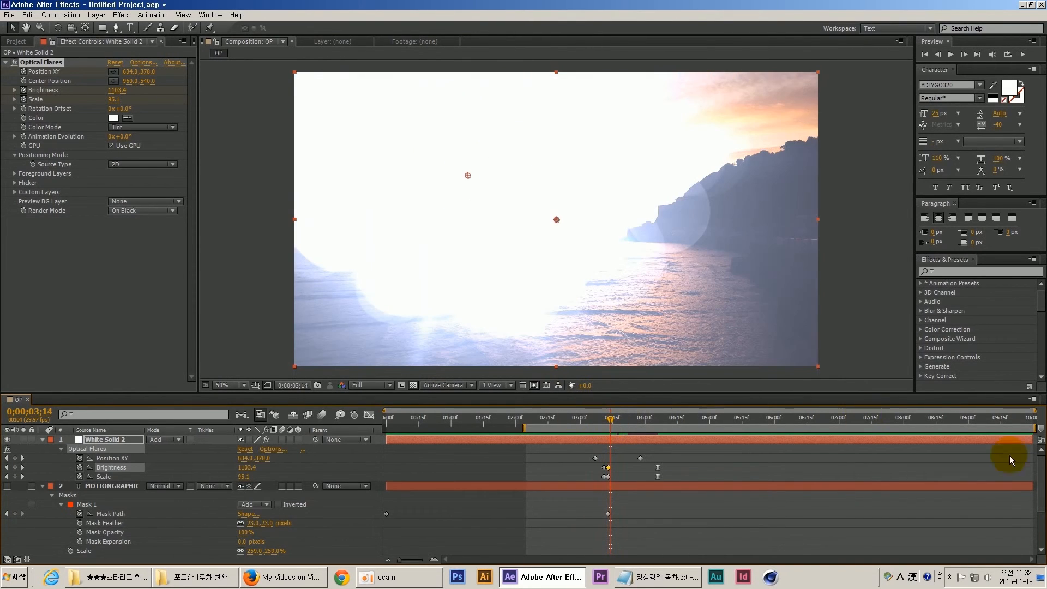
- Preview the flare transition from the volcano to the sunset, and select the Optical Flares effect on White Solid 2
drag(1041, 479, 1039, 498)
drag(610, 420, 673, 423)
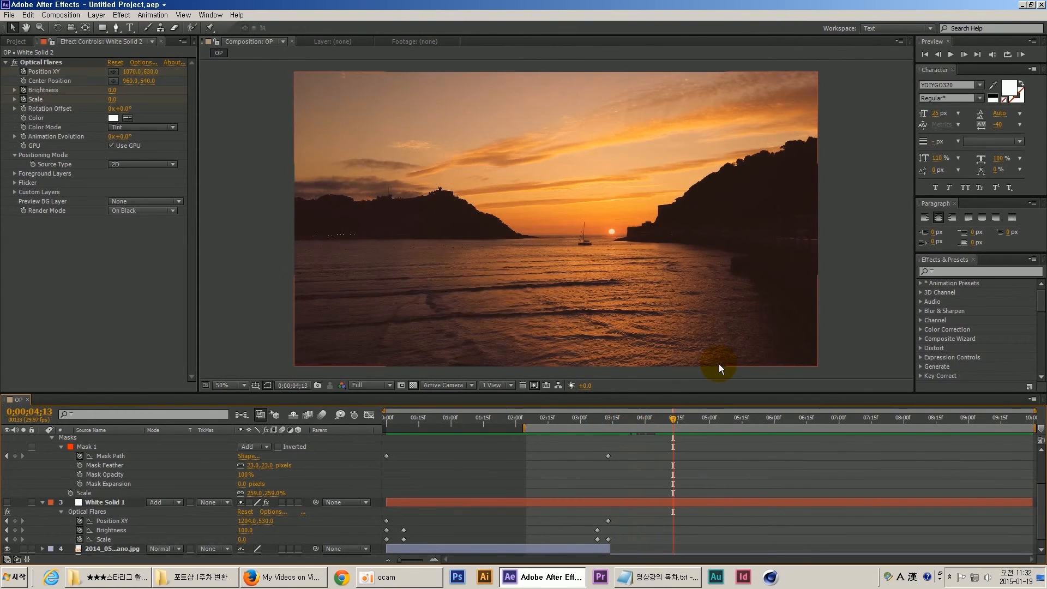
key(space)
drag(559, 418, 889, 460)
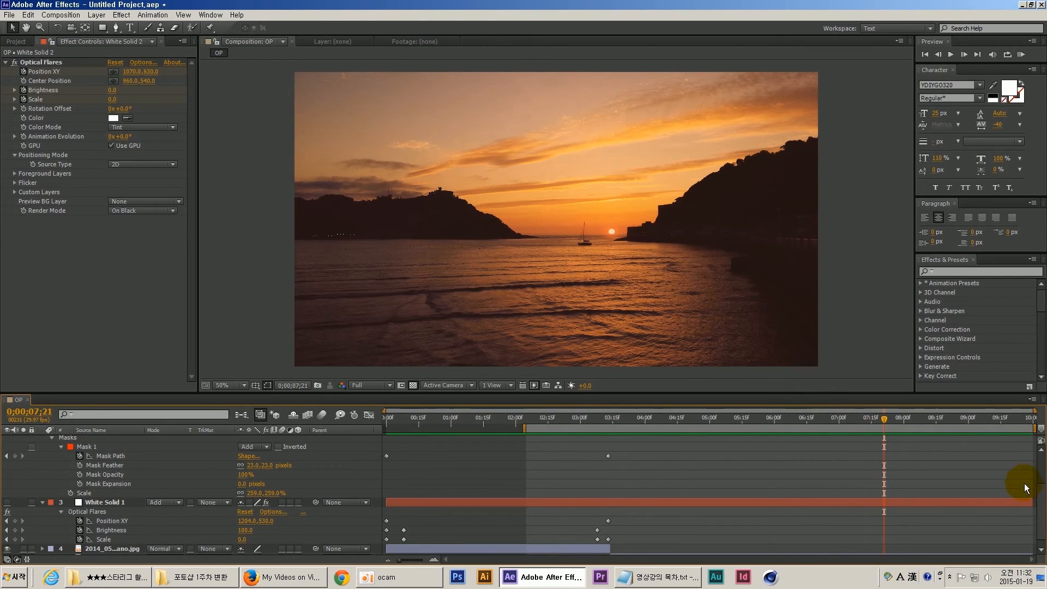
scroll(1022, 480, up, 3)
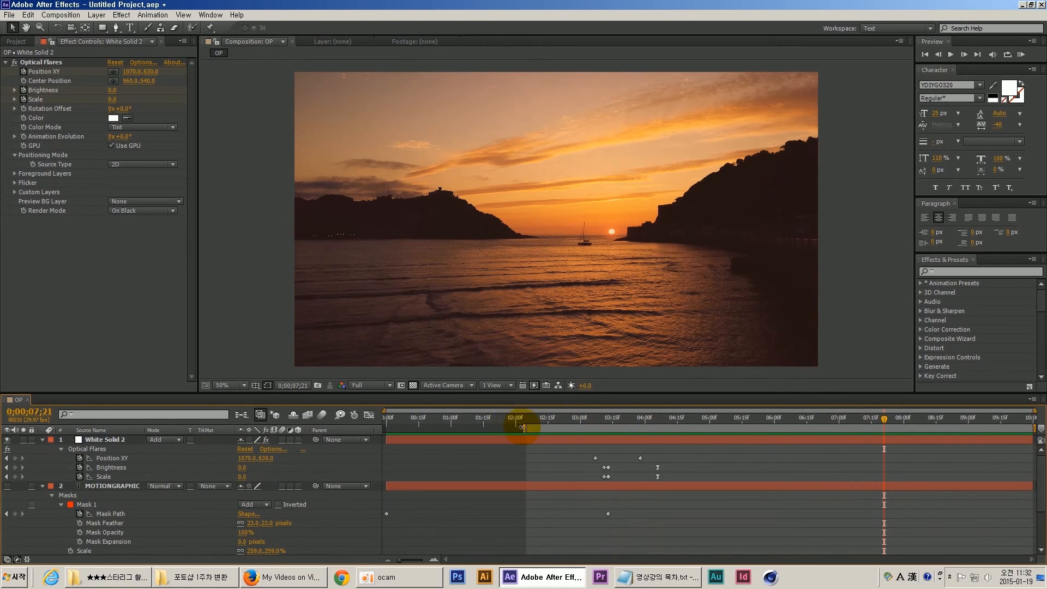
mouse_move(524, 428)
mouse_down()
mouse_move(373, 408)
mouse_move(701, 462)
mouse_up()
click(43, 66)
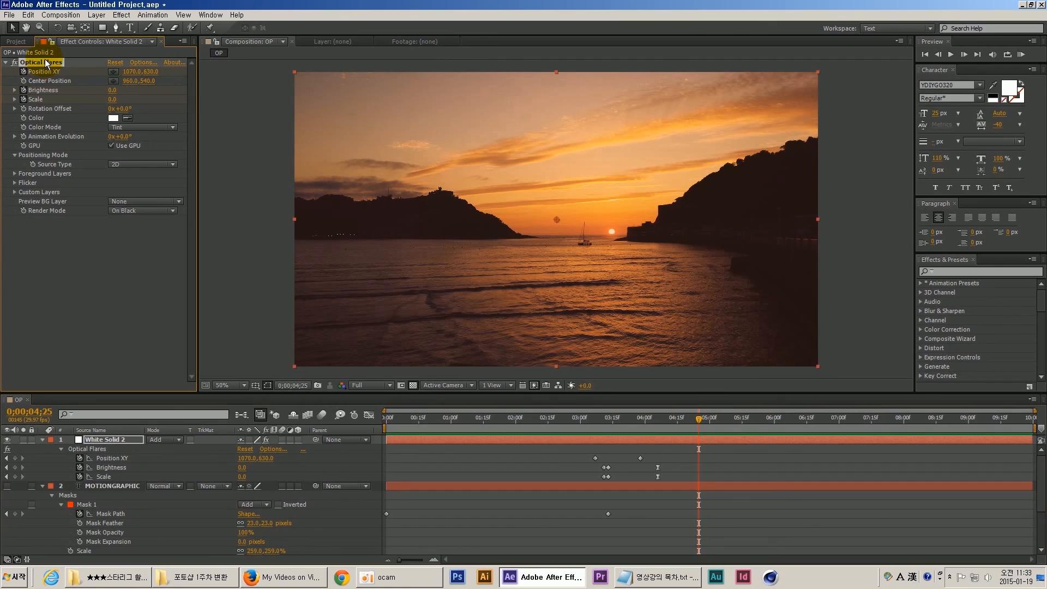